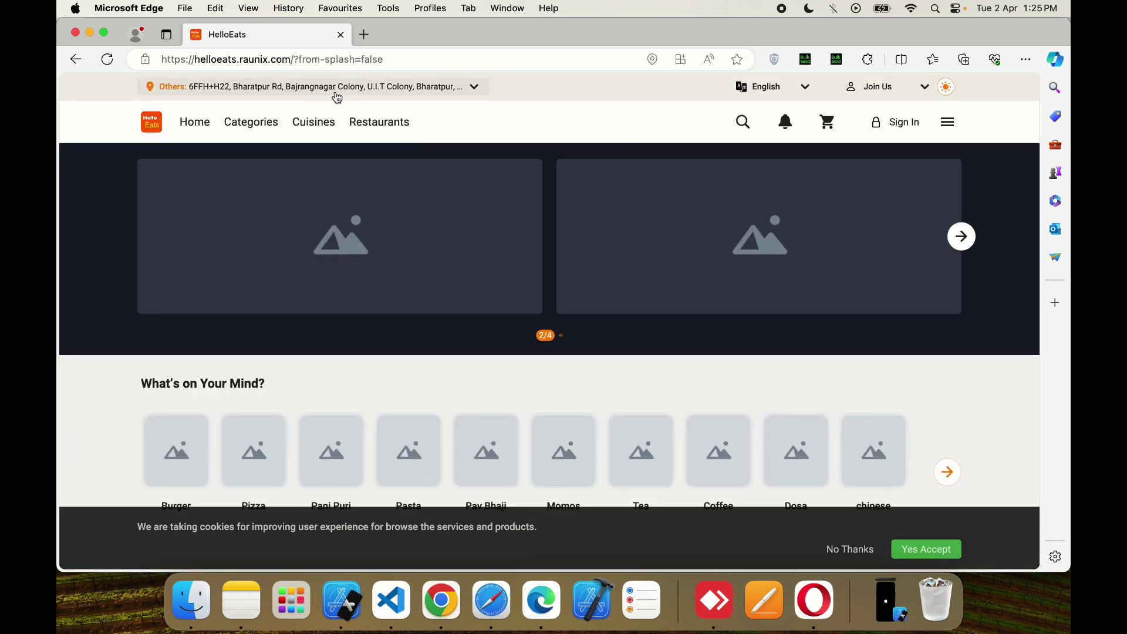
- Open the address picker from the top bar and confirm the pinned map spot as the delivery address
left_click(417, 96)
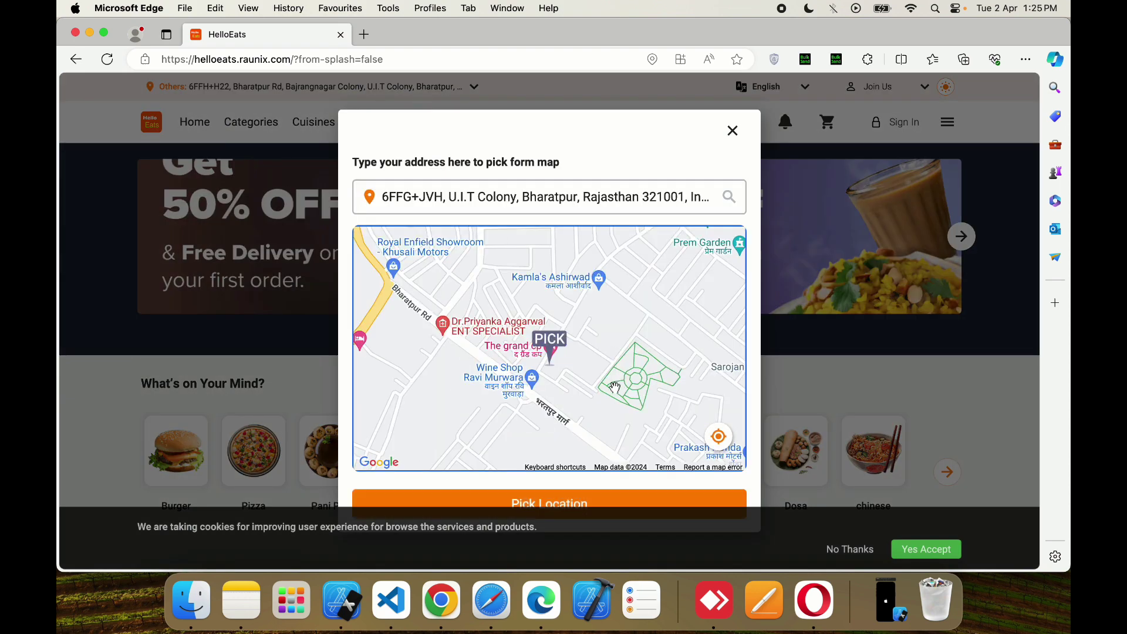
left_click(584, 498)
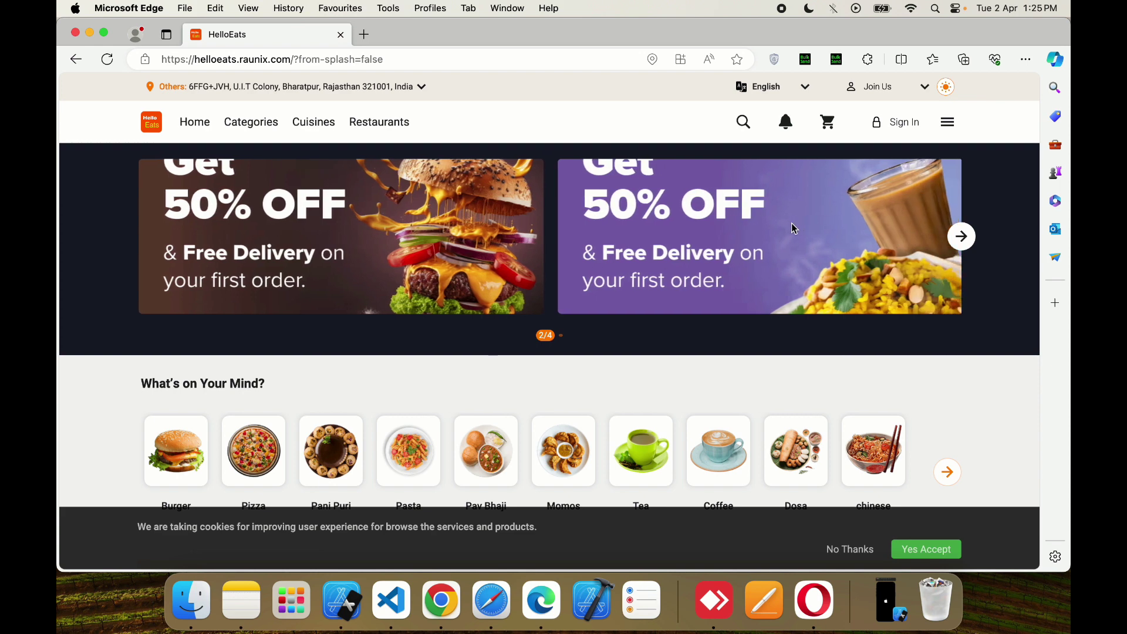
left_click(805, 87)
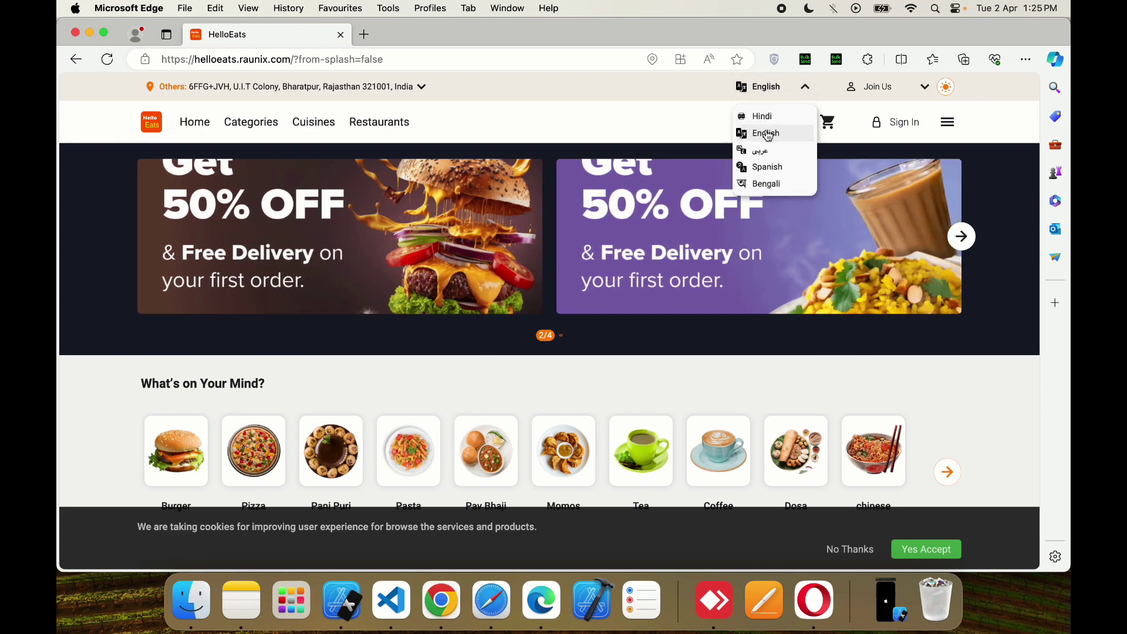
left_click(762, 115)
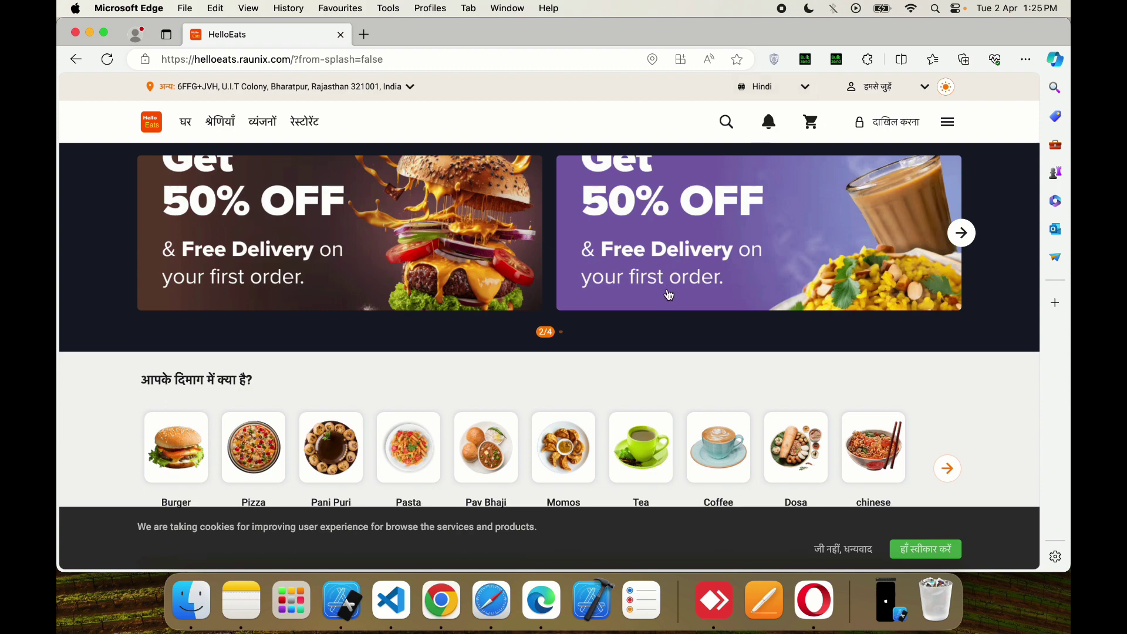
scroll(669, 294, "down", 6)
scroll(668, 290, "down", 10)
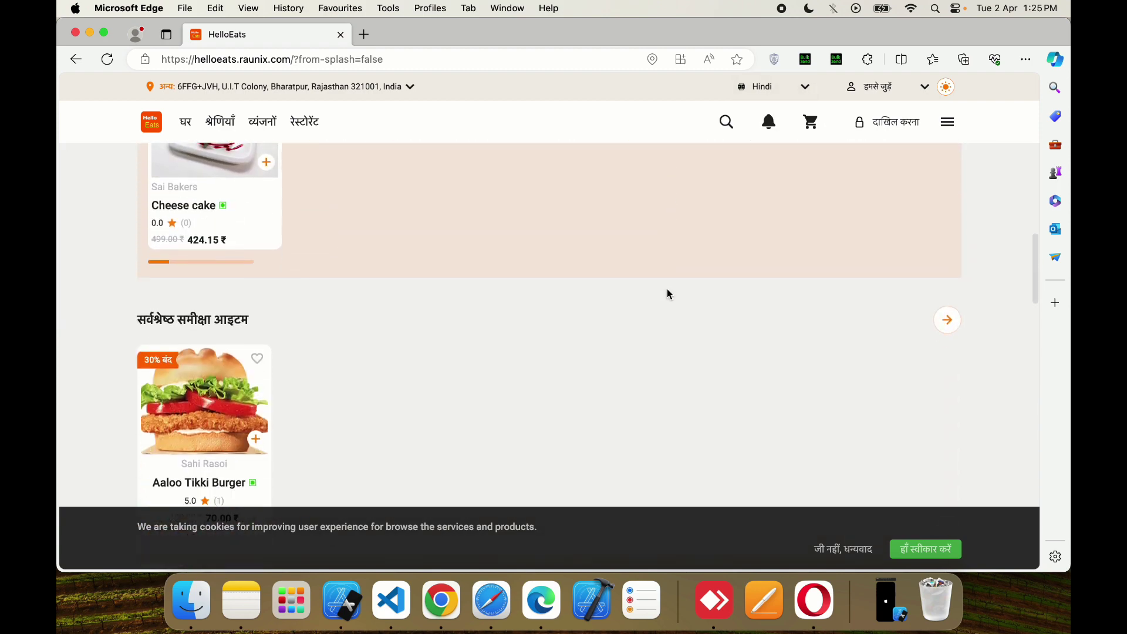
scroll(668, 293, "up", 15)
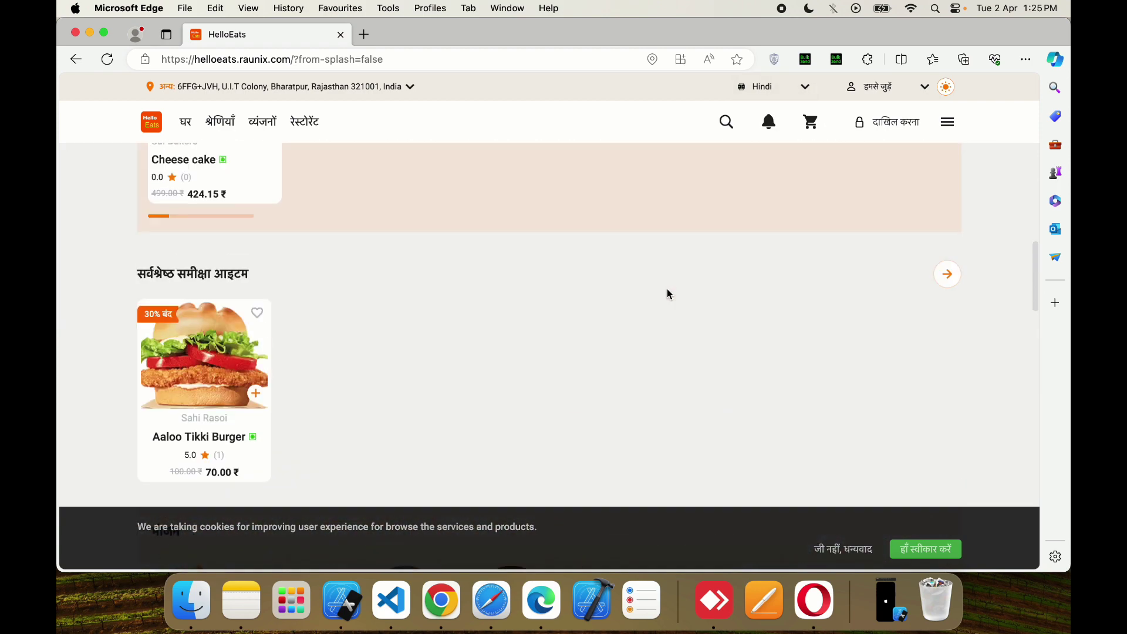
left_click(803, 87)
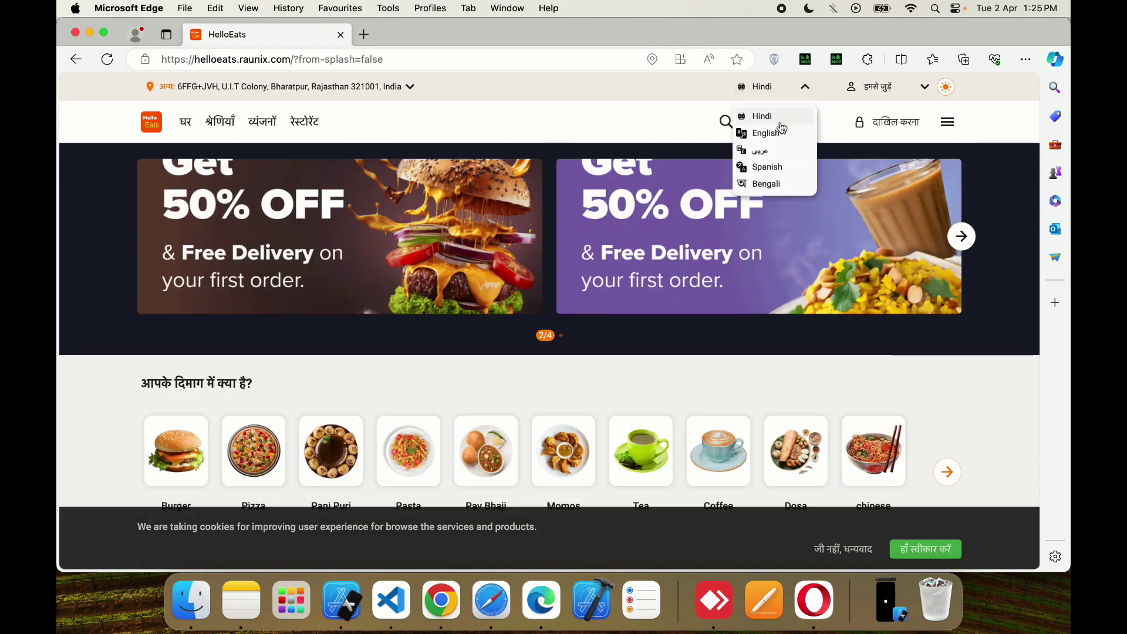
left_click(768, 168)
scroll(766, 326, "down", 15)
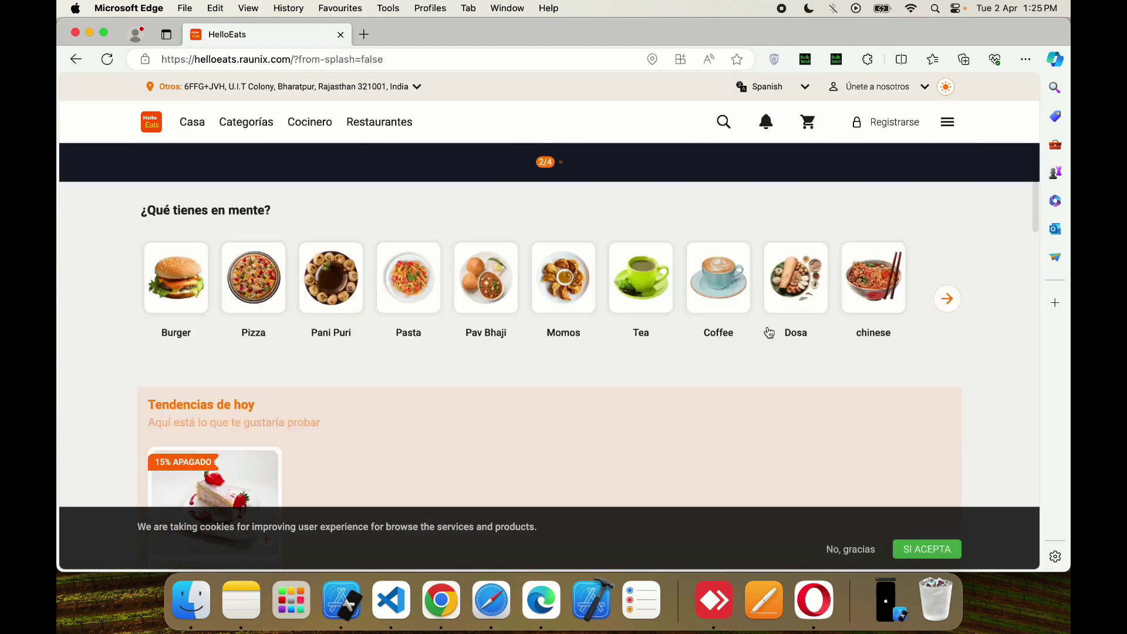
scroll(766, 327, "up", 20)
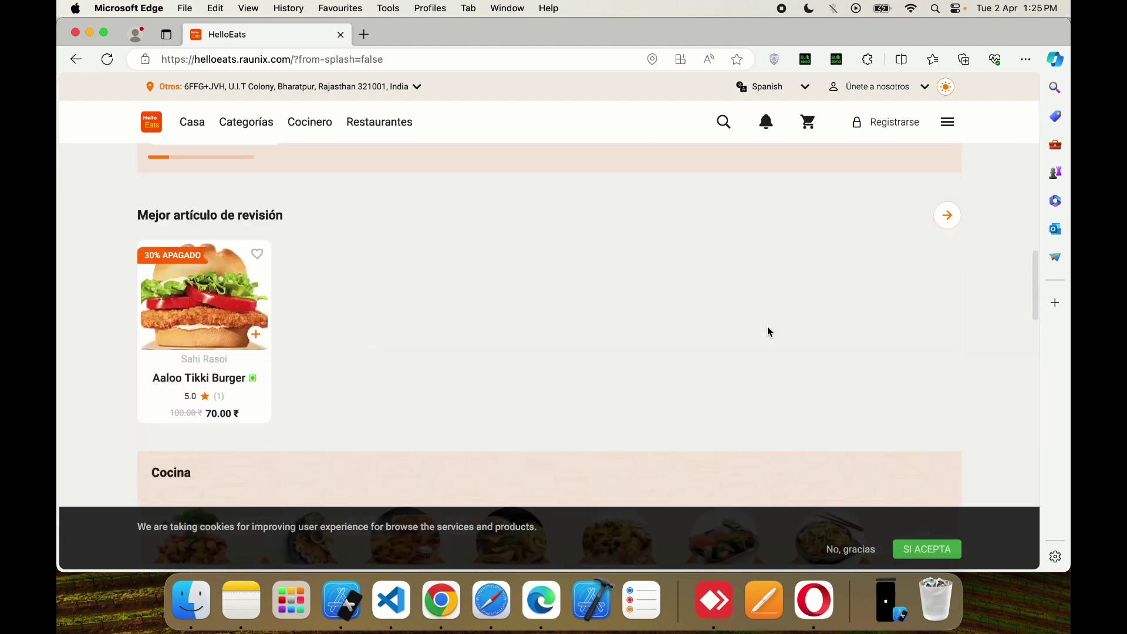
left_click(804, 87)
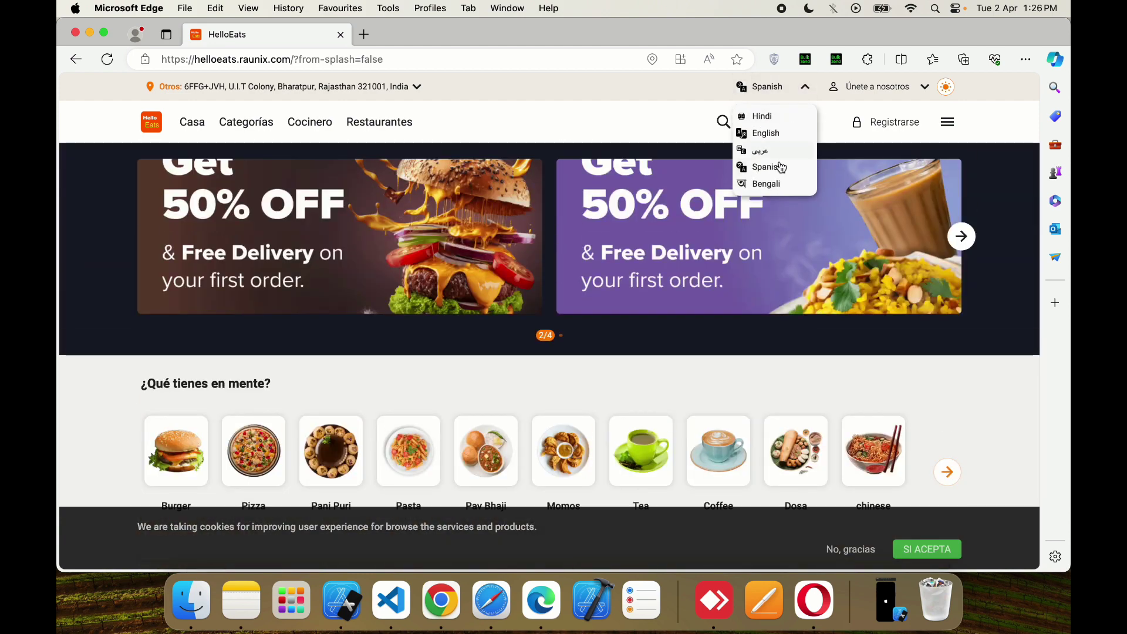
left_click(768, 182)
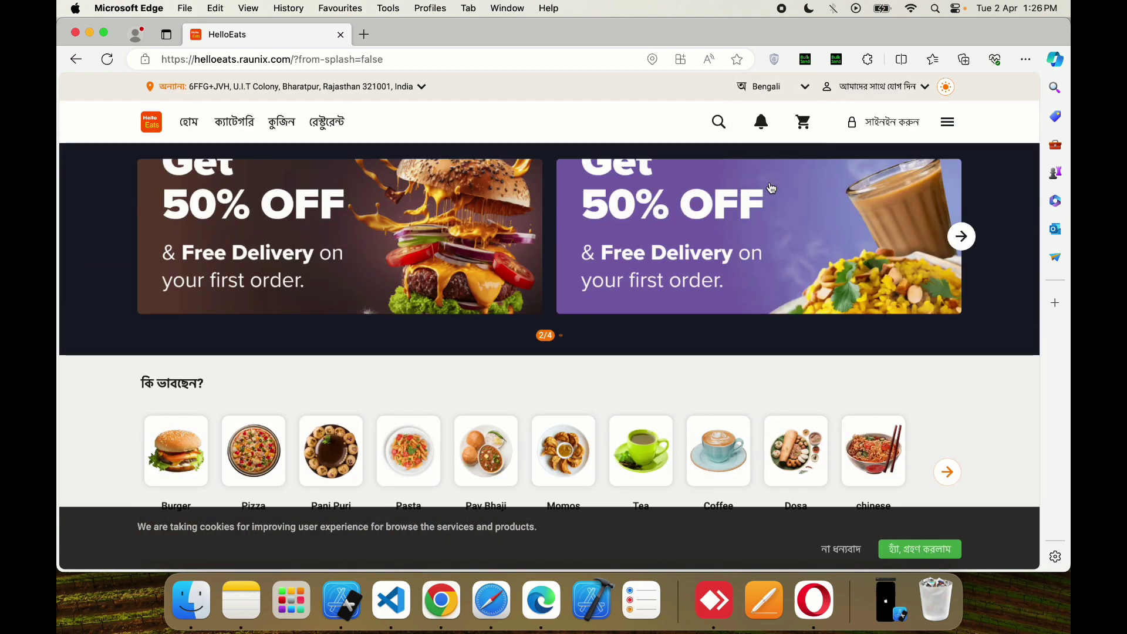
left_click(787, 87)
left_click(765, 150)
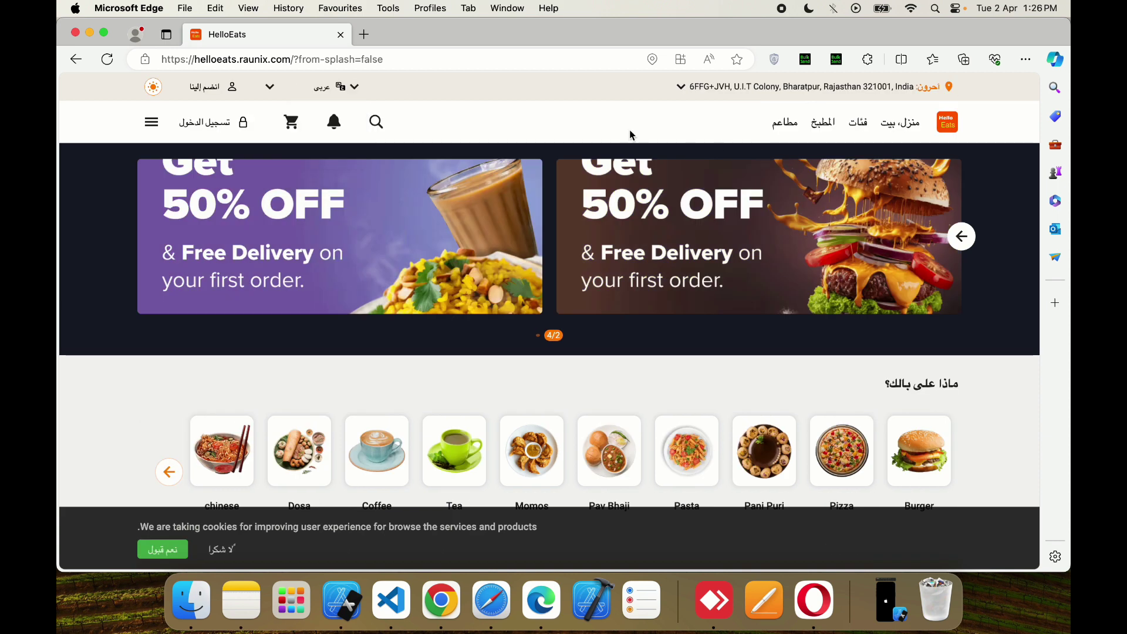
left_click(355, 86)
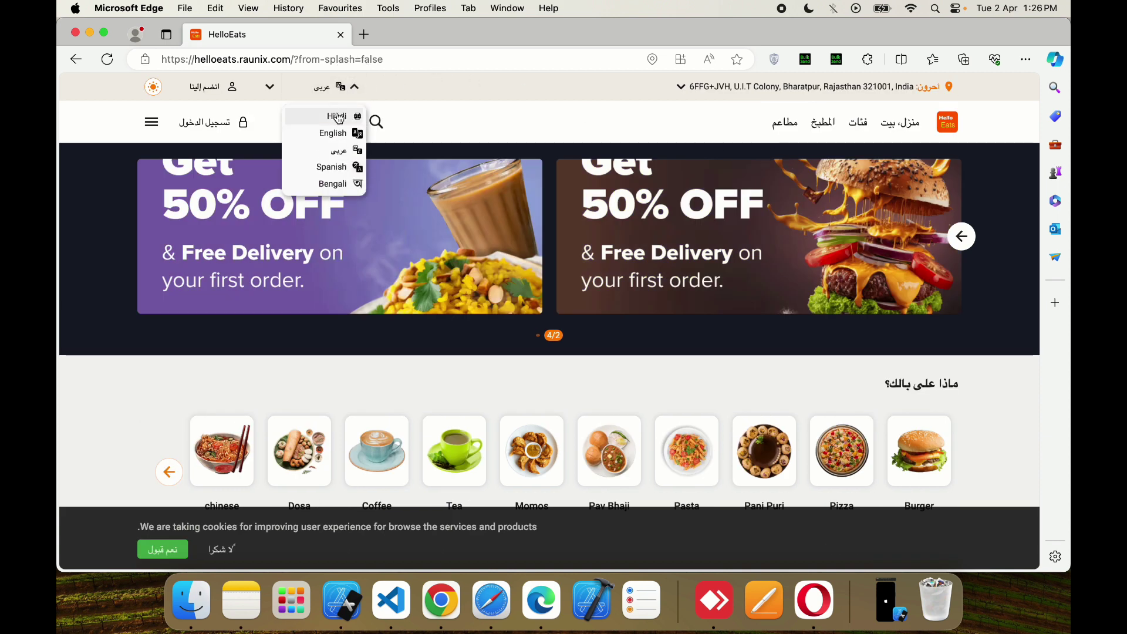
left_click(337, 116)
left_click(755, 94)
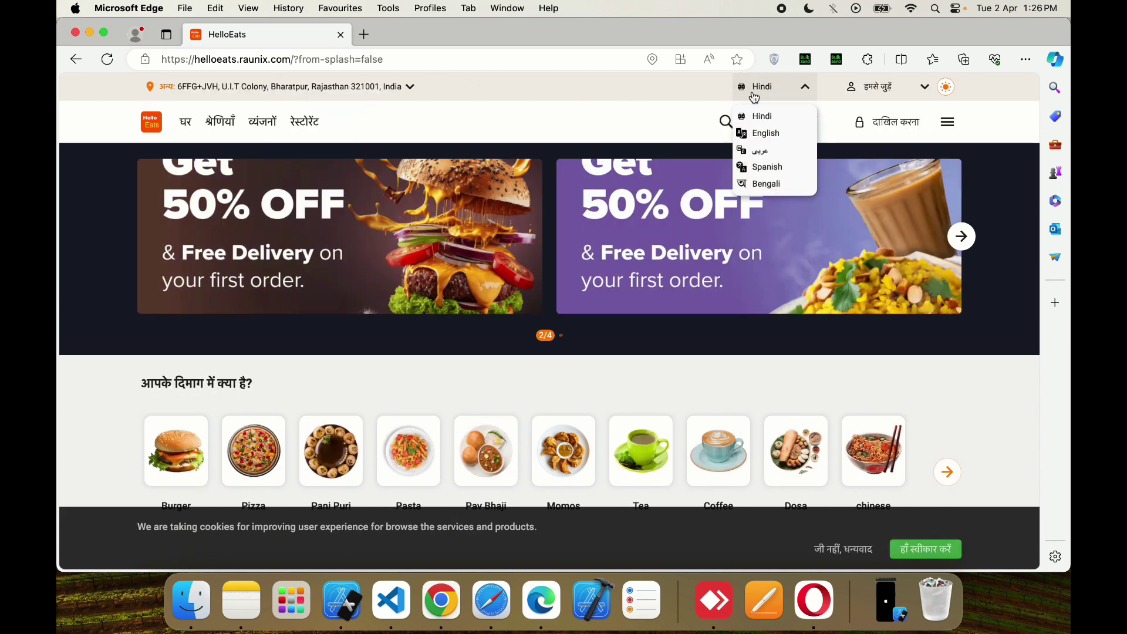
left_click(762, 133)
scroll(737, 238, "down", 10)
scroll(737, 238, "down", 10)
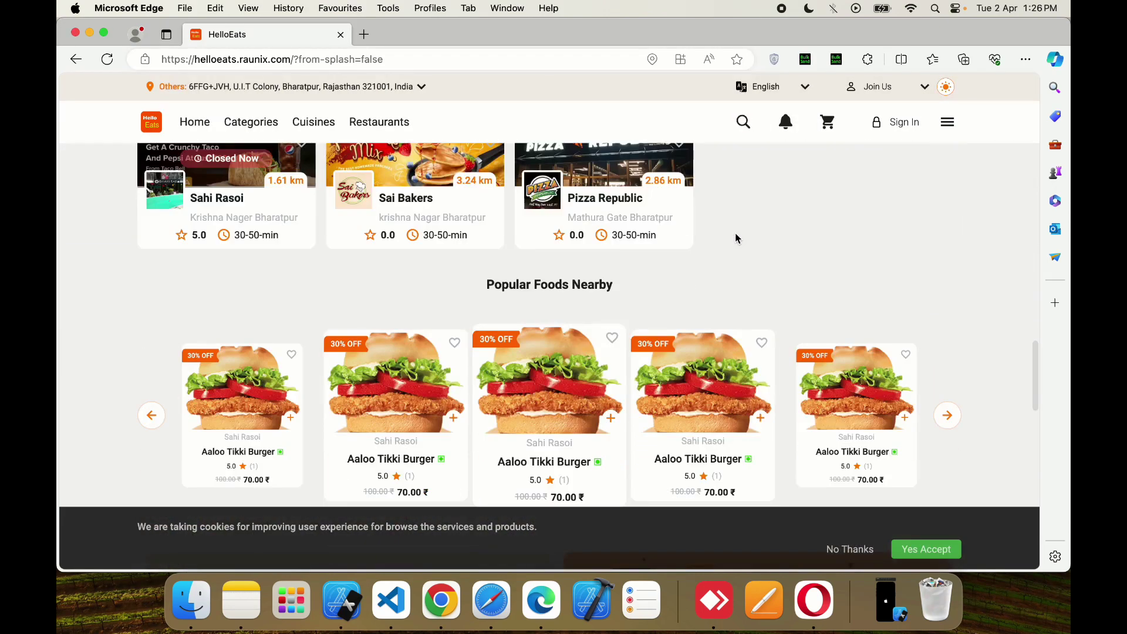
scroll(737, 237, "up", 15)
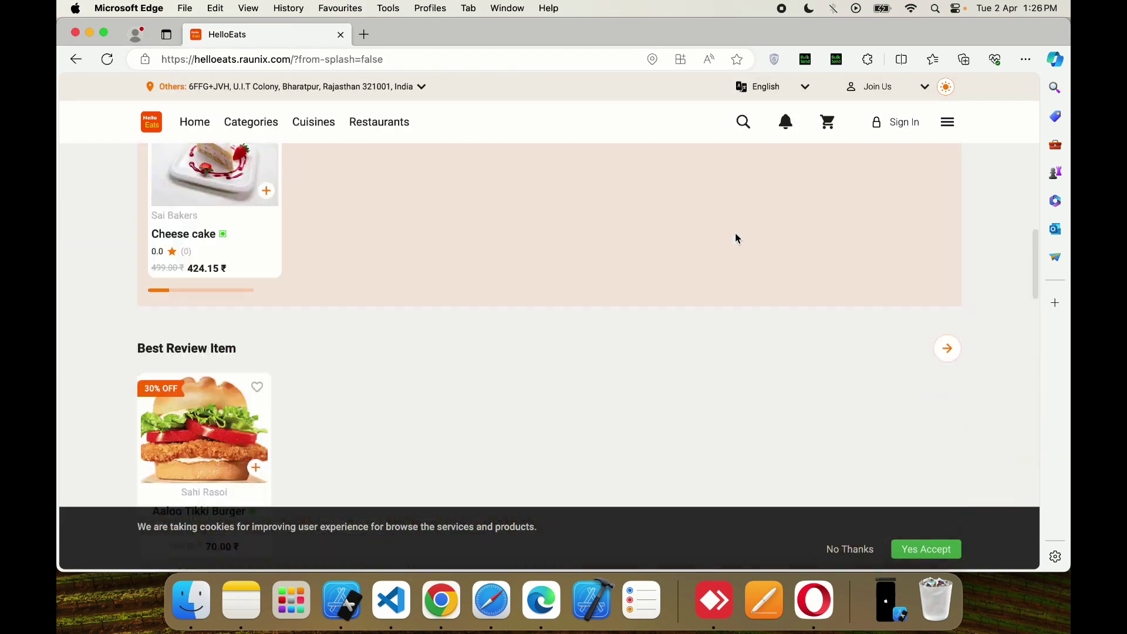
scroll(597, 323, "up", 2)
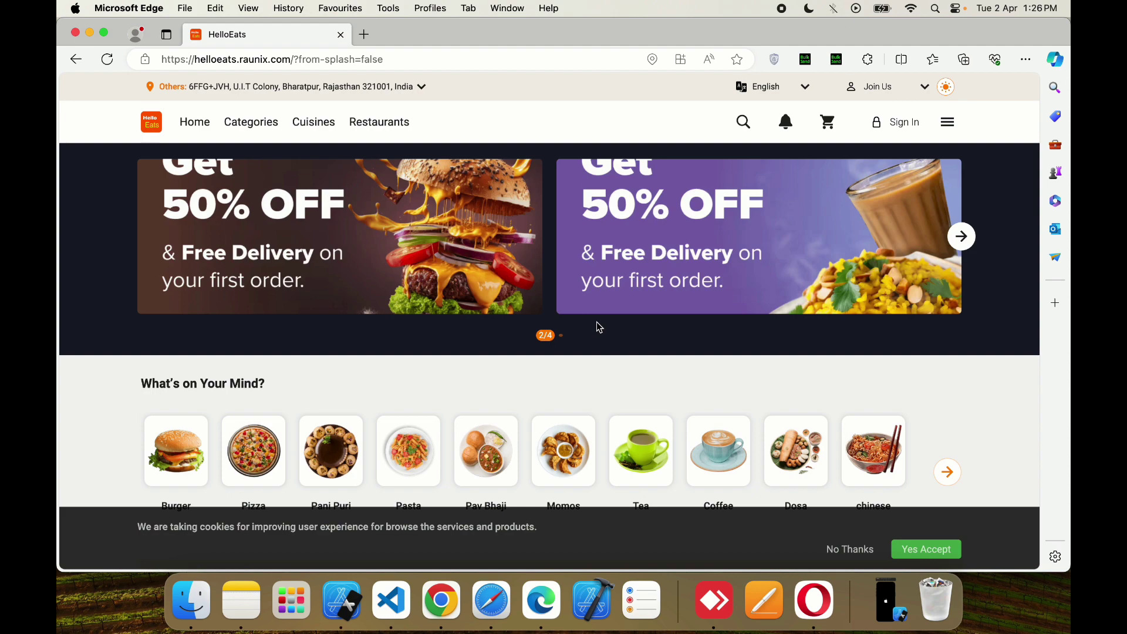
- Swipe the offer banners to the last slide, open the full Categories list, and decline the cookie notice
left_click_drag(682, 277, 515, 278)
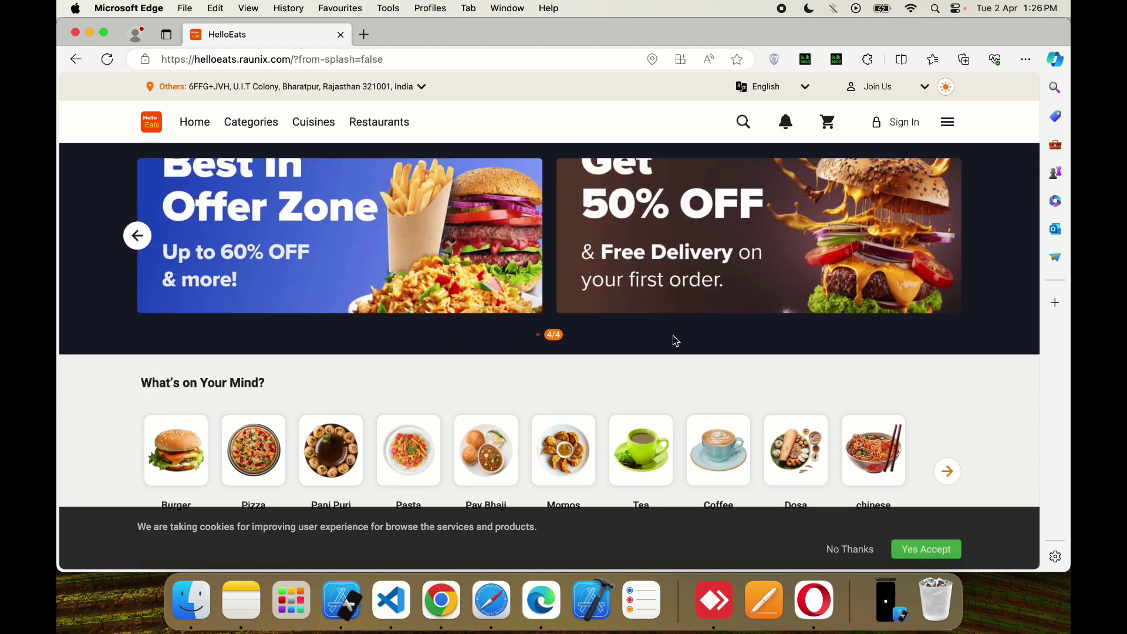
scroll(675, 340, "down", 3)
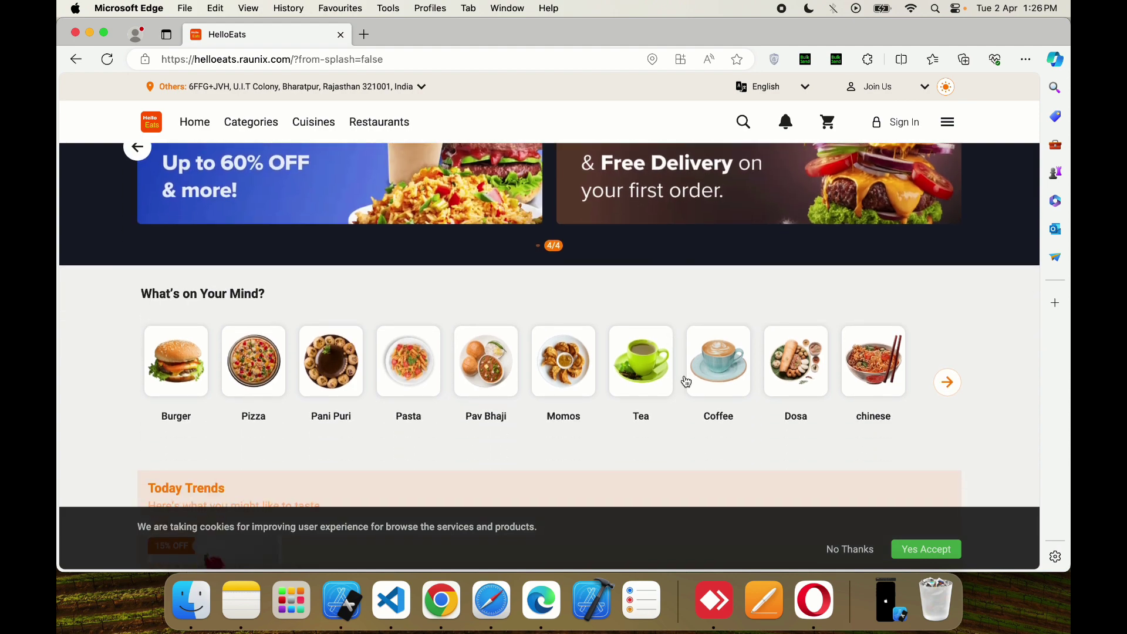
left_click(948, 383)
scroll(739, 353, "down", 6)
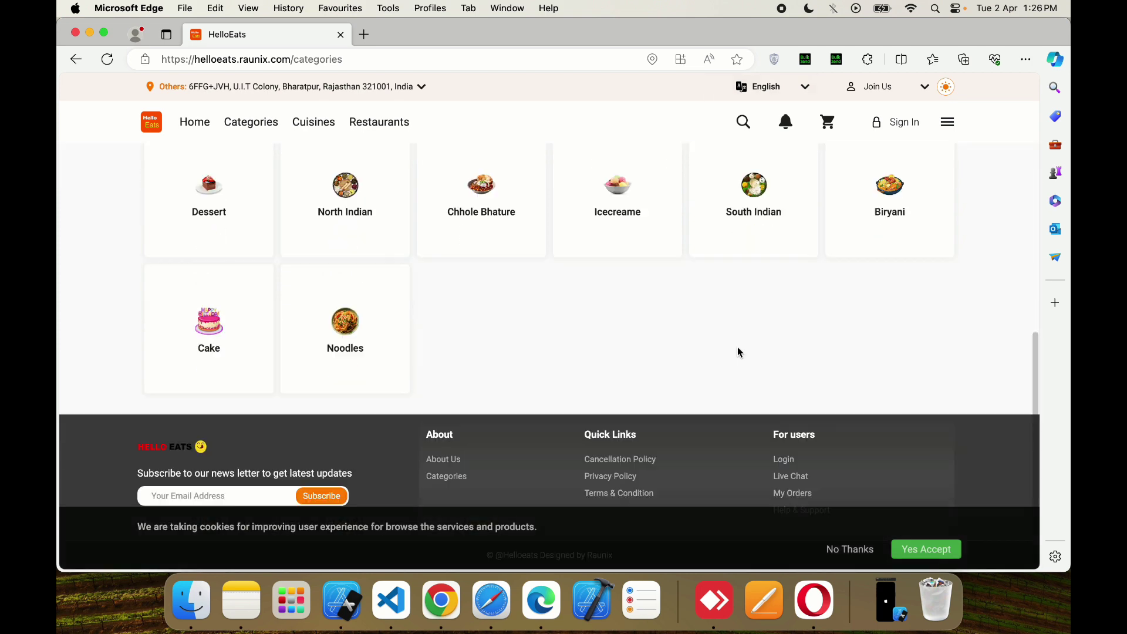
left_click(860, 549)
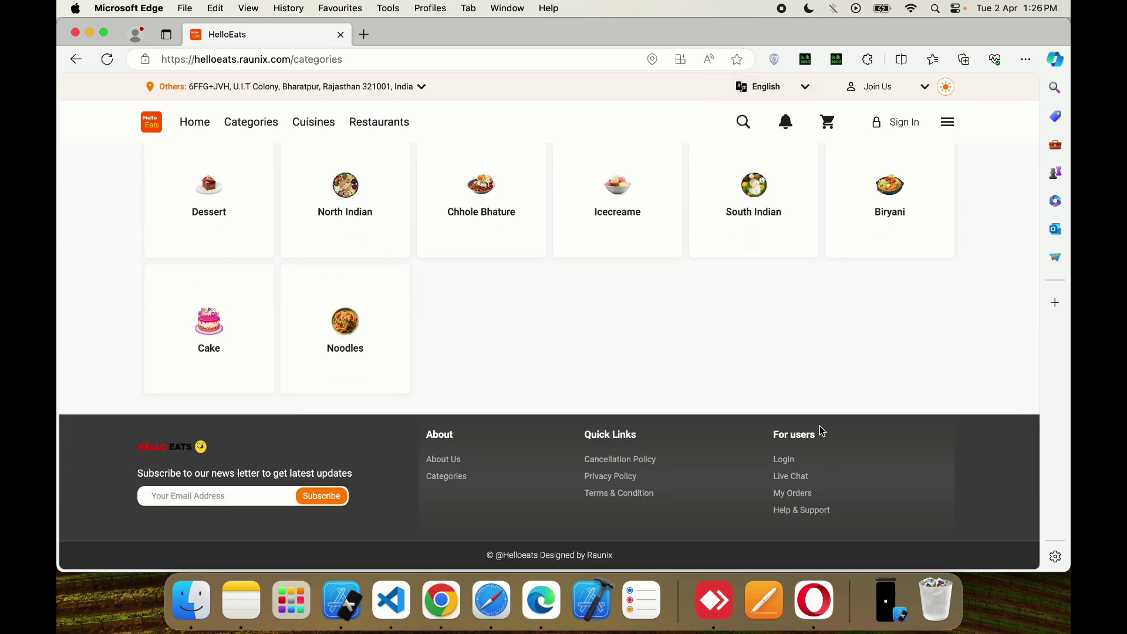
scroll(664, 350, "up", 5)
- Go back home, open the page listing all cuisines, then return to the home page
left_click(194, 122)
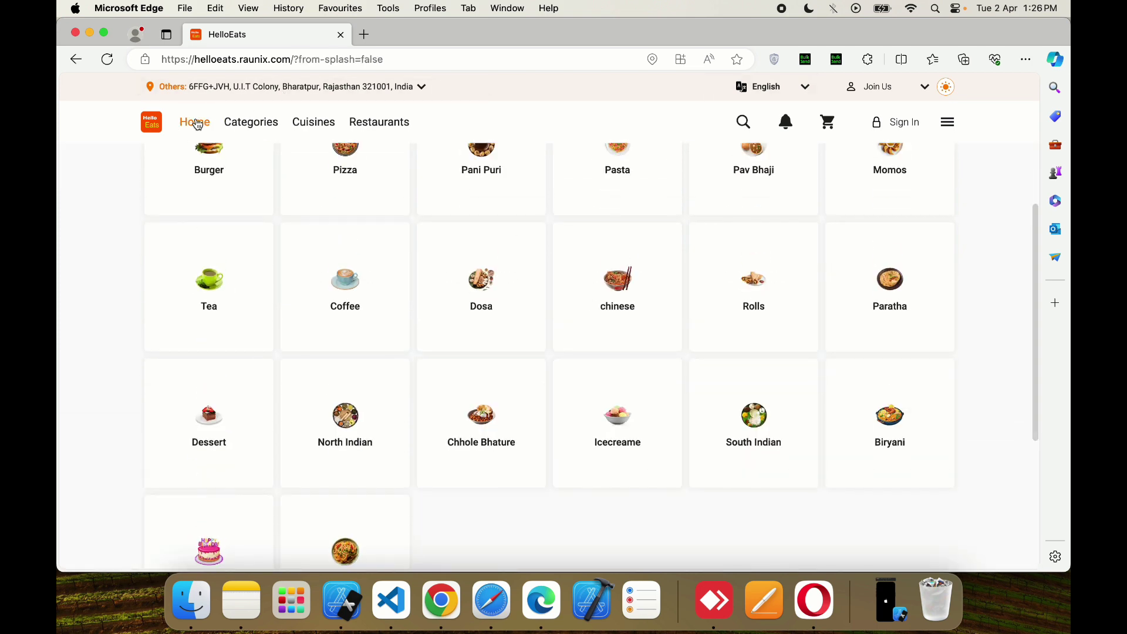
scroll(661, 370, "down", 5)
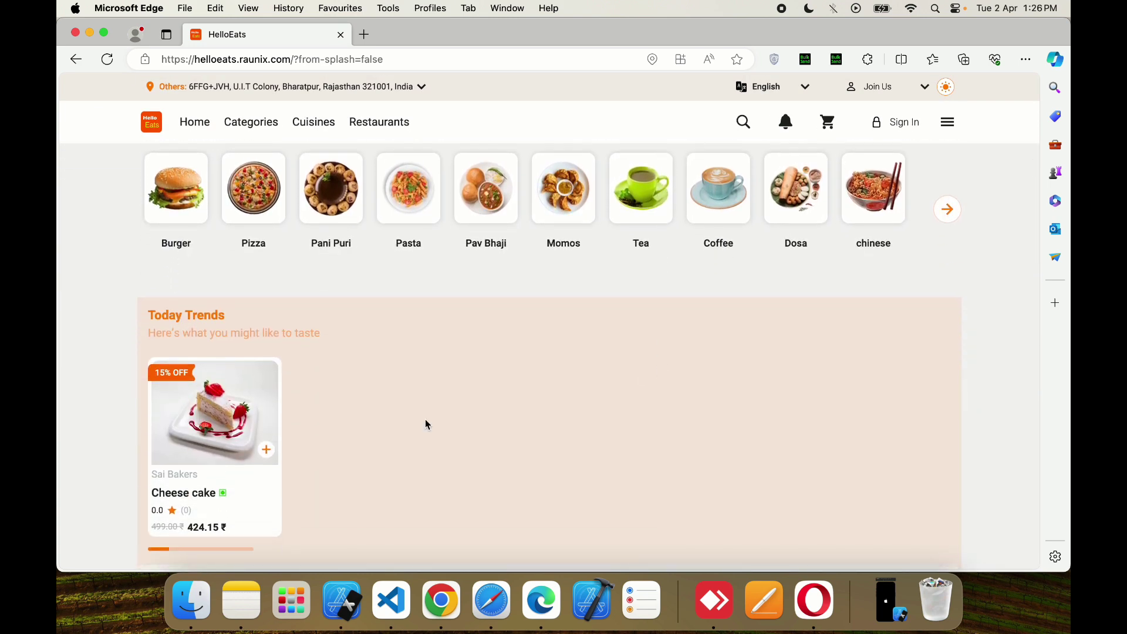
scroll(427, 424, "down", 1)
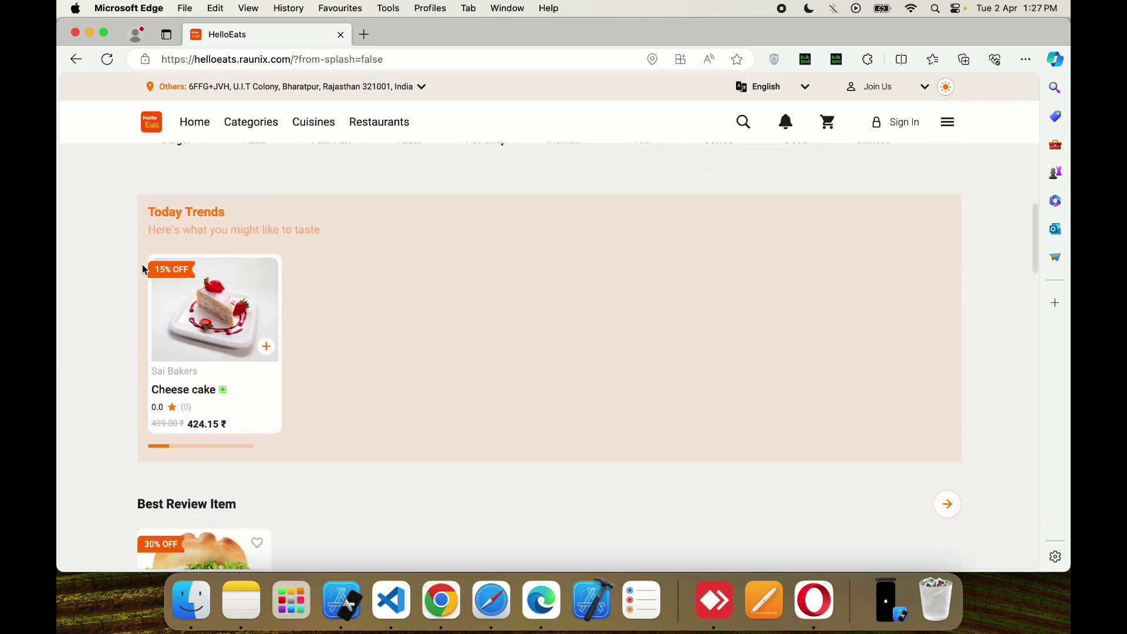
scroll(217, 394, "down", 4)
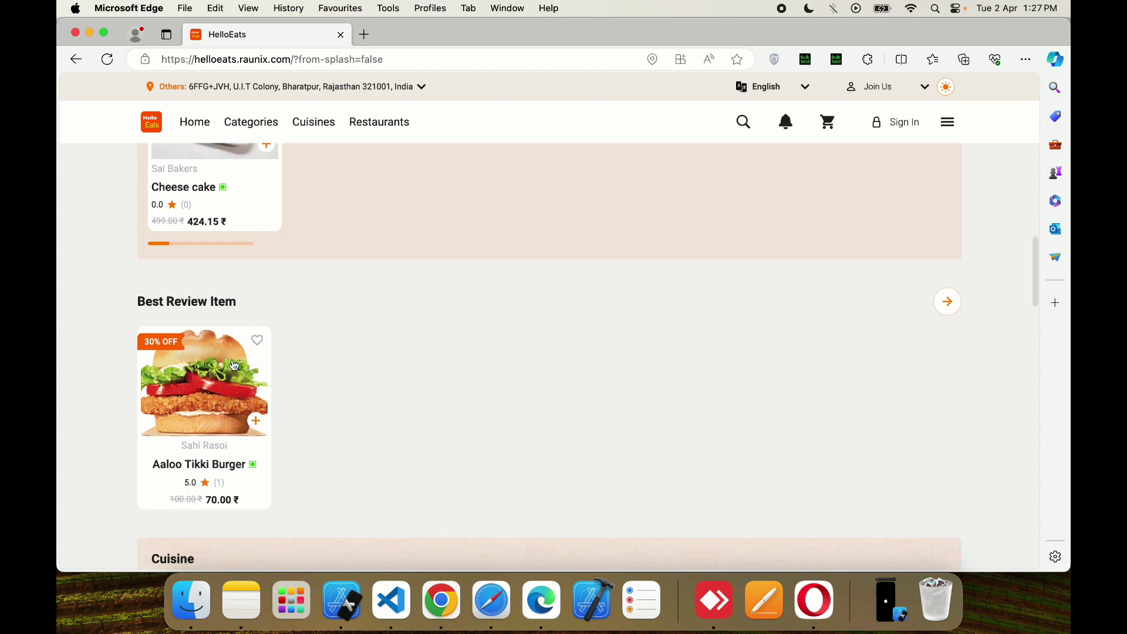
scroll(232, 420, "down", 4)
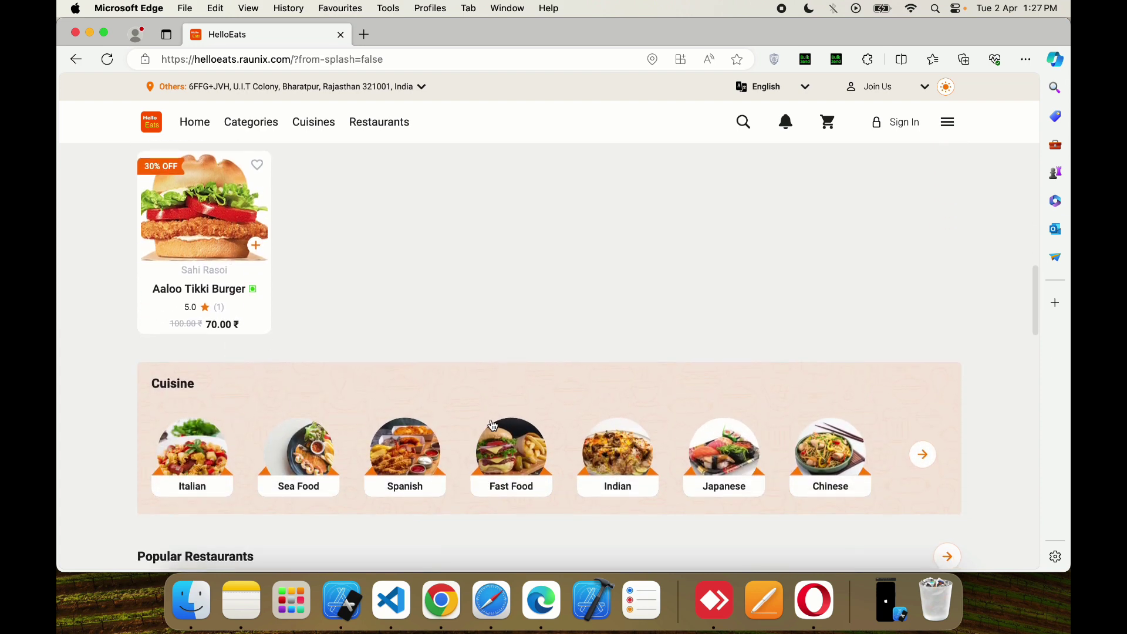
left_click(923, 461)
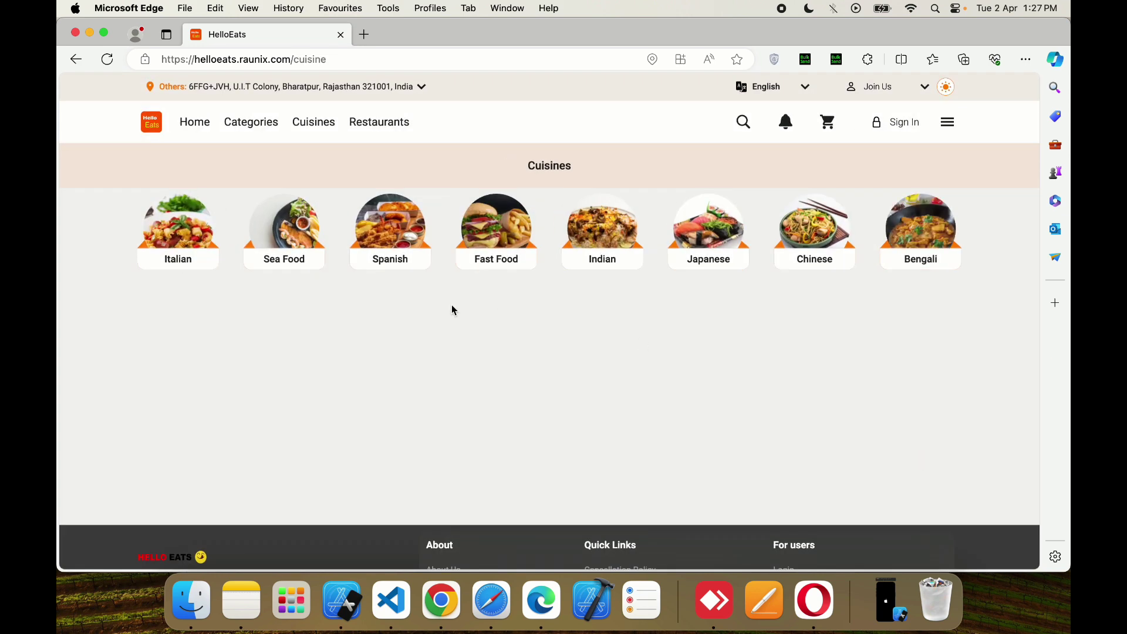
left_click(204, 136)
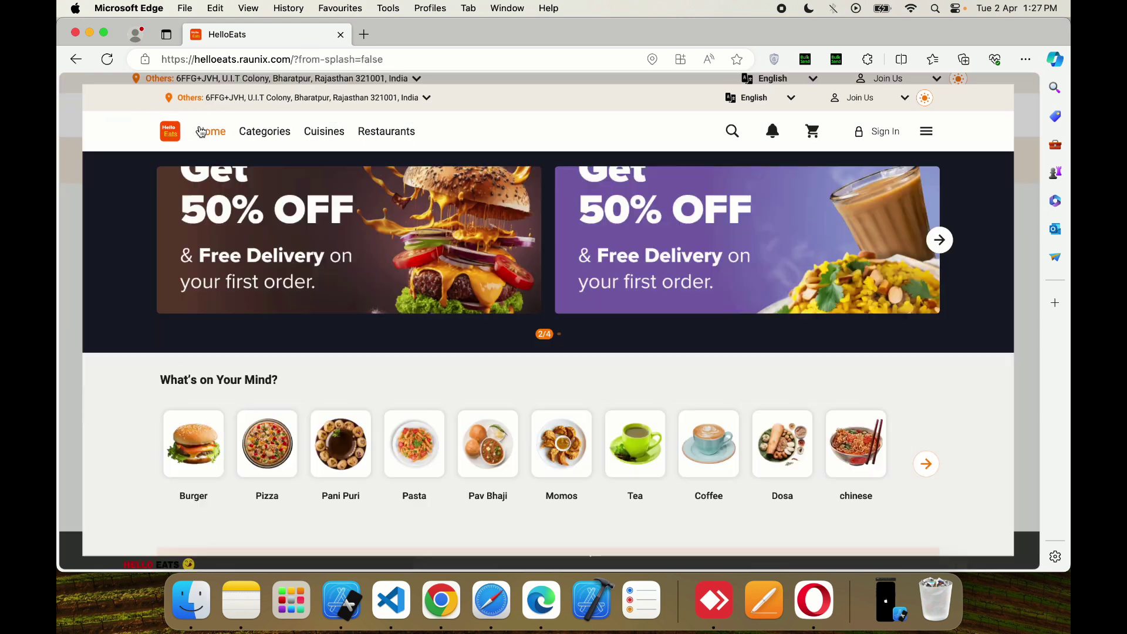
- Browse the home page, view the Pizza category items, then return home
scroll(565, 320, "down", 3)
scroll(567, 327, "down", 12)
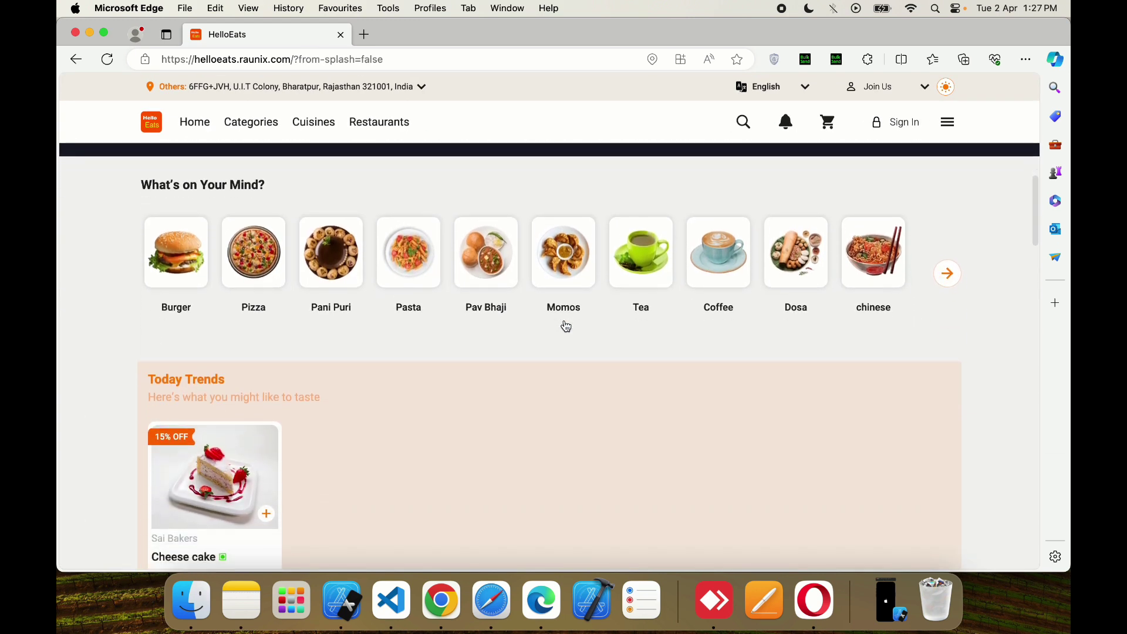
scroll(566, 323, "down", 1)
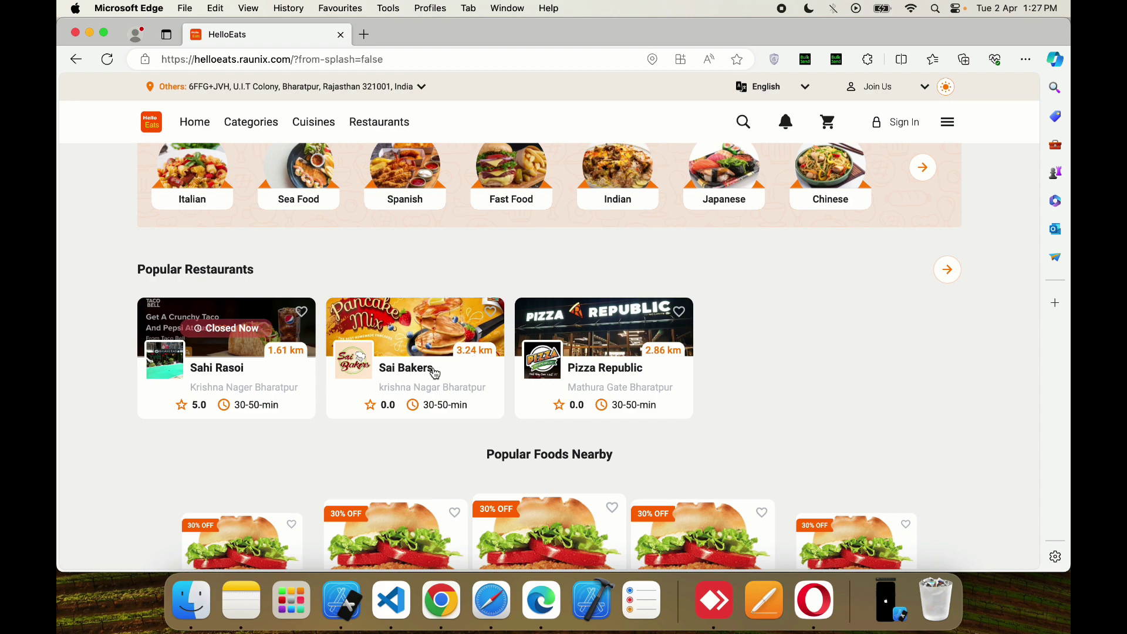
scroll(632, 405, "down", 3)
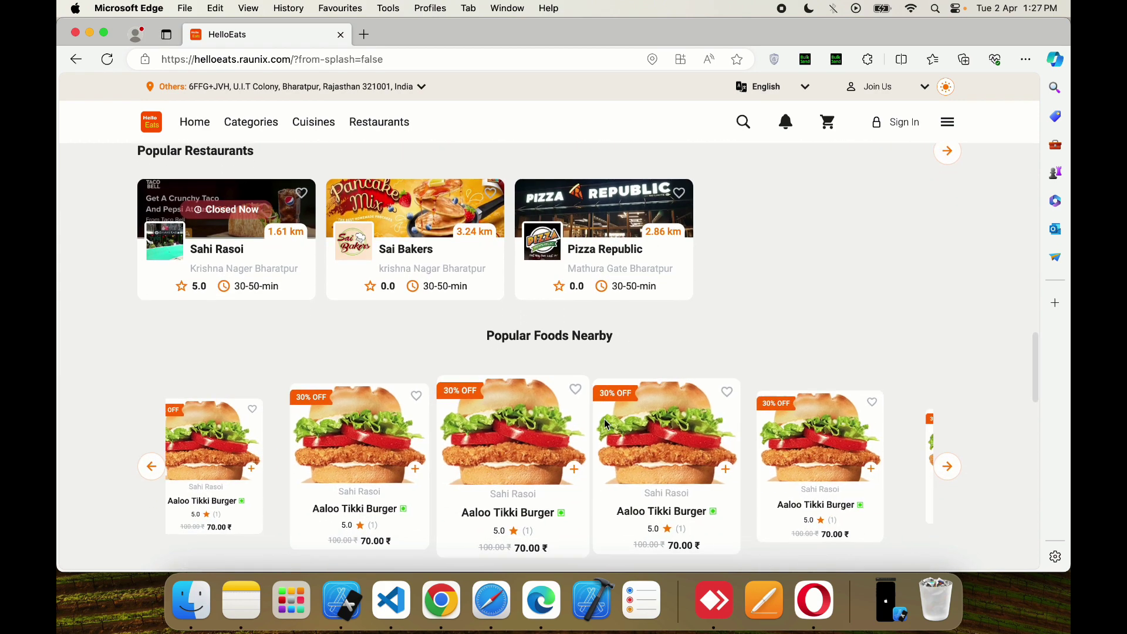
scroll(587, 528, "down", 10)
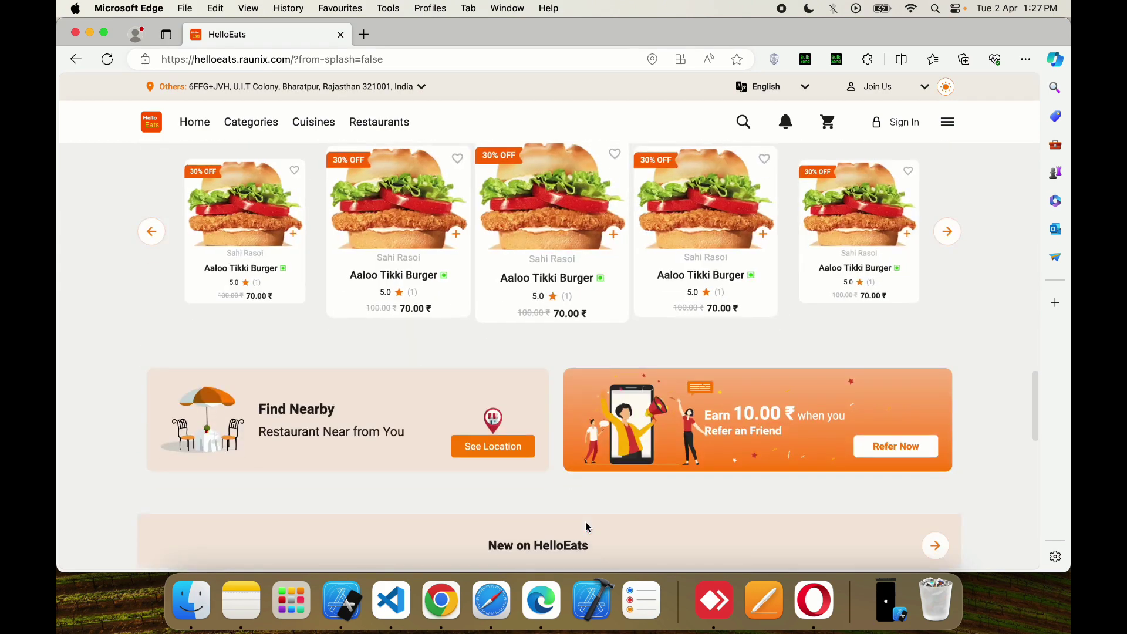
scroll(587, 528, "up", 2)
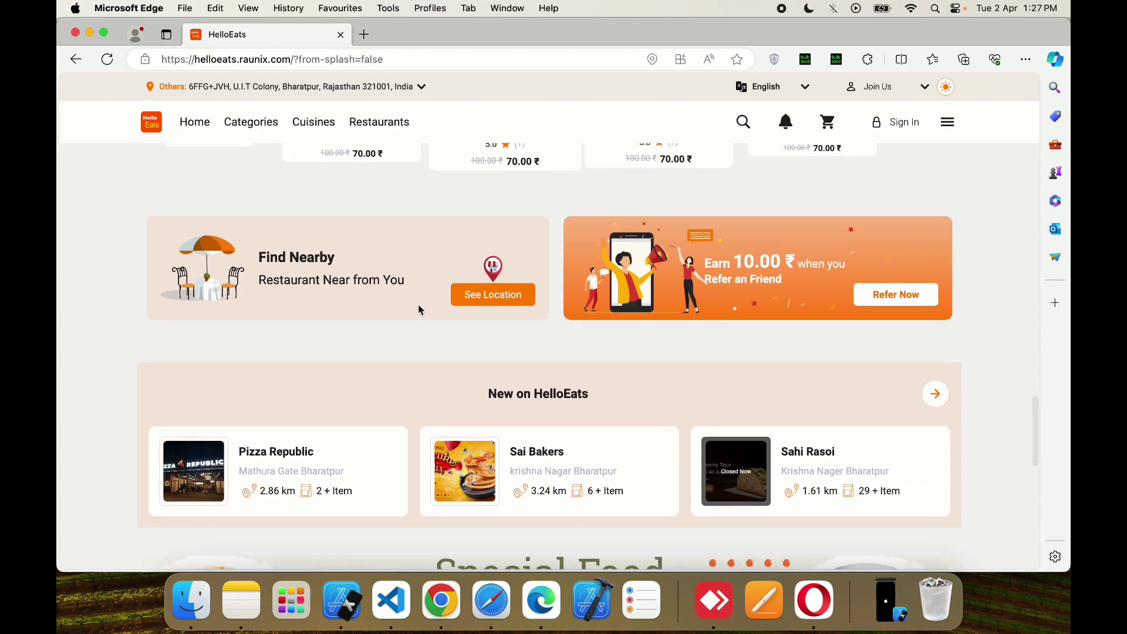
scroll(759, 297, "down", 15)
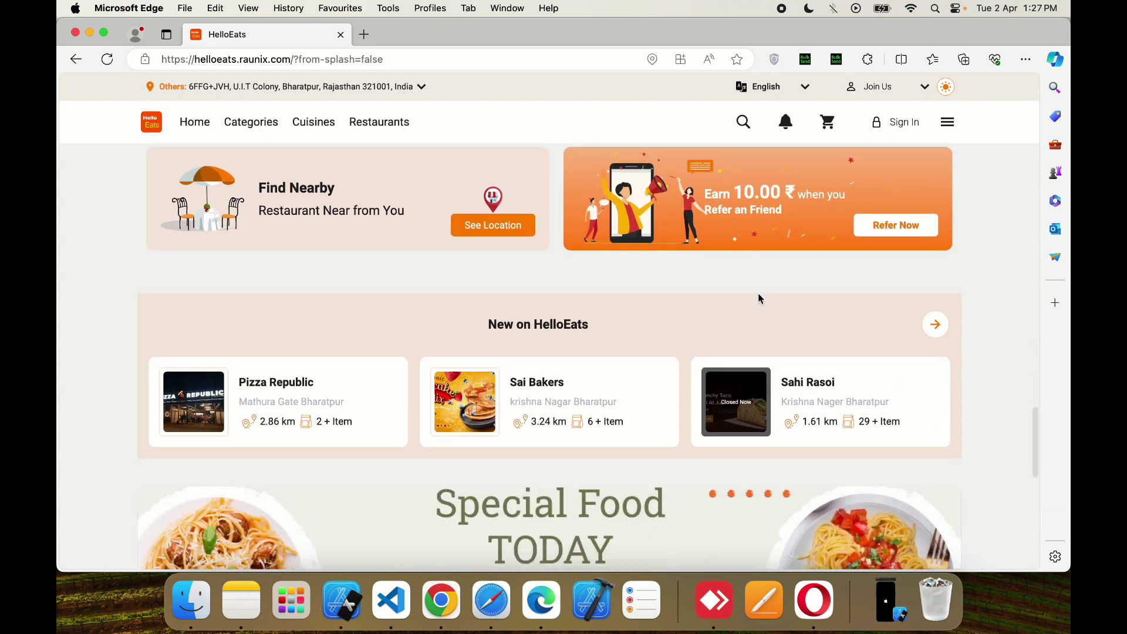
scroll(758, 299, "up", 10)
scroll(759, 296, "up", 5)
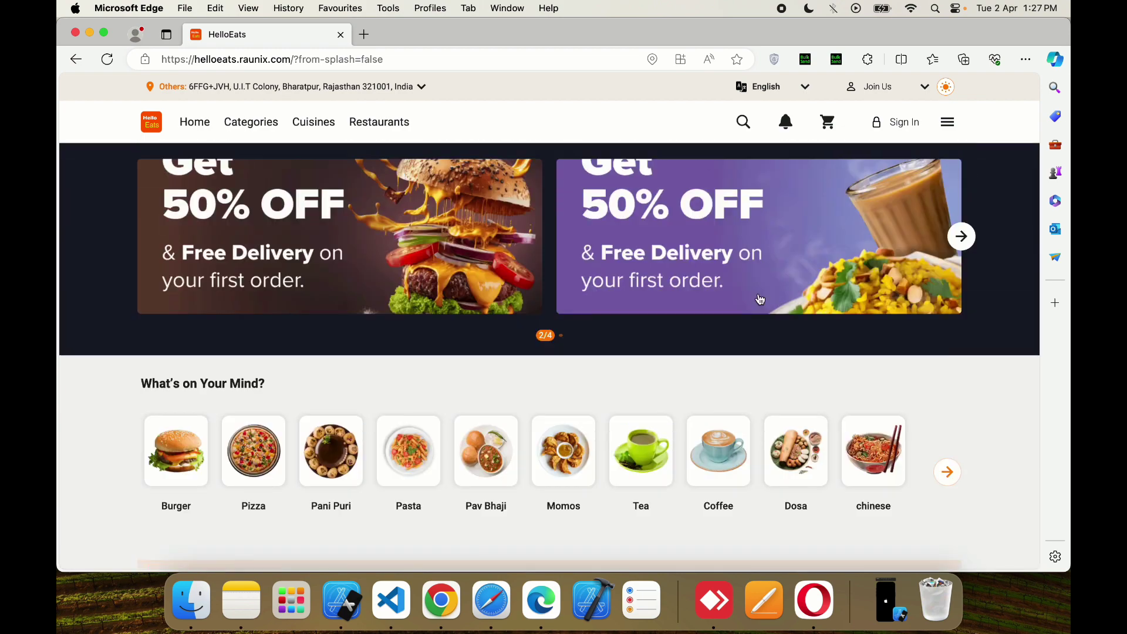
scroll(681, 314, "down", 2)
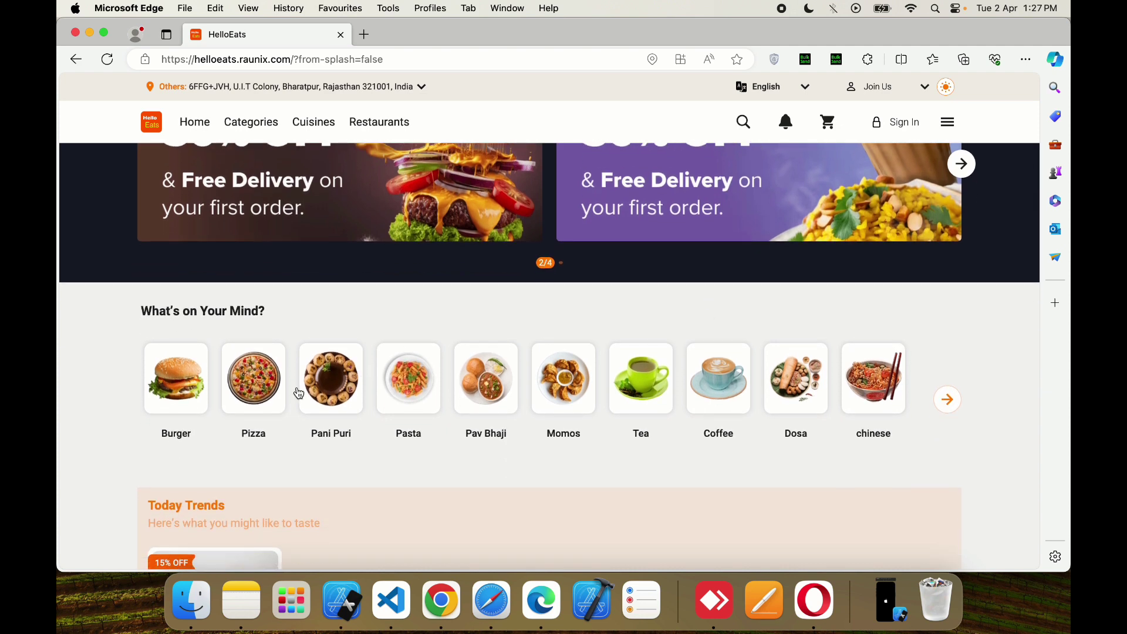
left_click(273, 393)
left_click(195, 122)
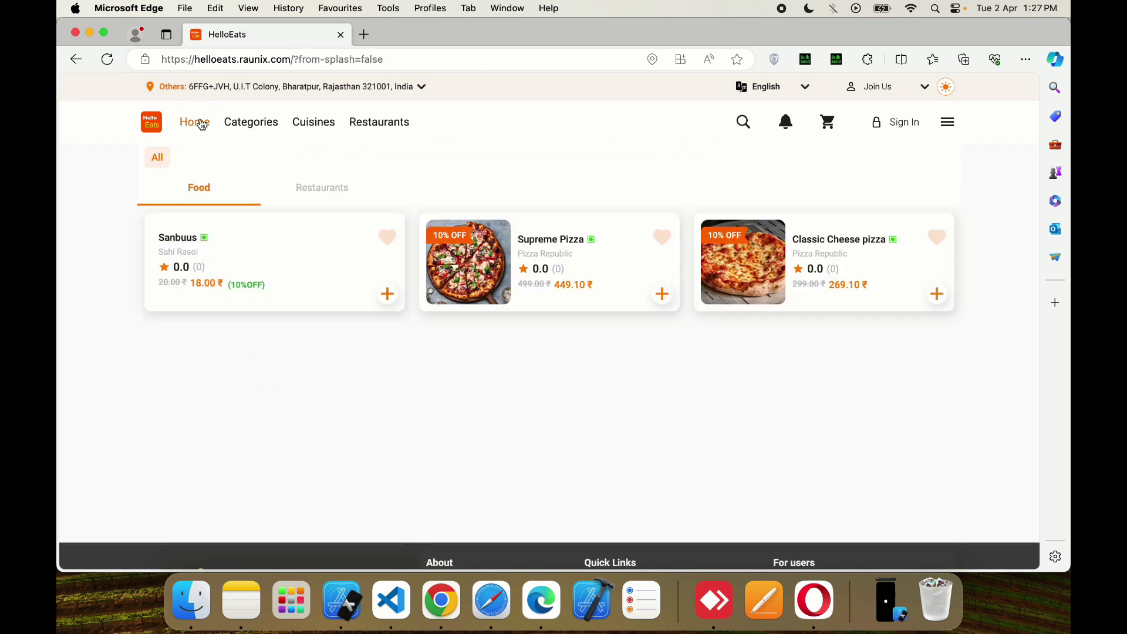
- Scroll down to Popular Restaurants and open the Sai Bakers card
scroll(486, 313, "down", 2)
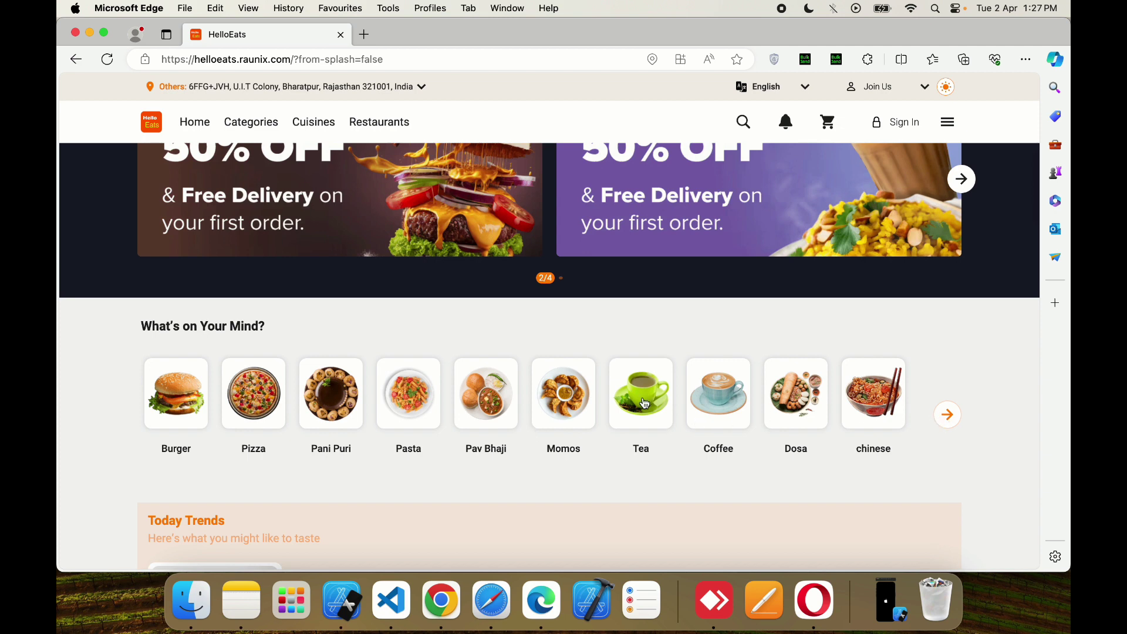
scroll(640, 419, "down", 12)
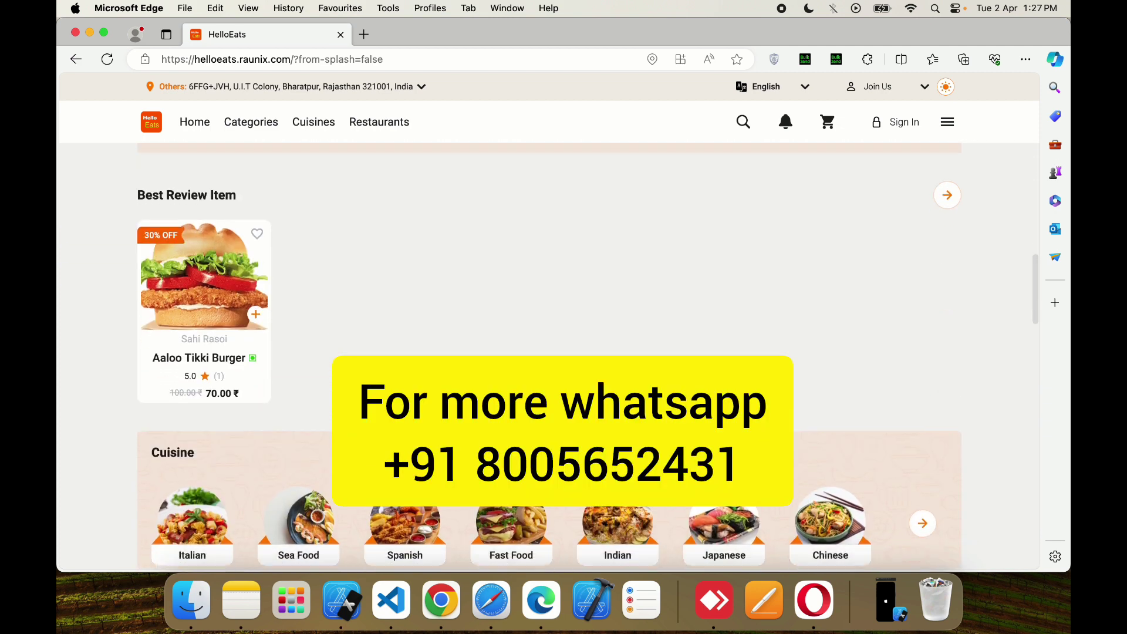
scroll(413, 344, "down", 2)
left_click(413, 344)
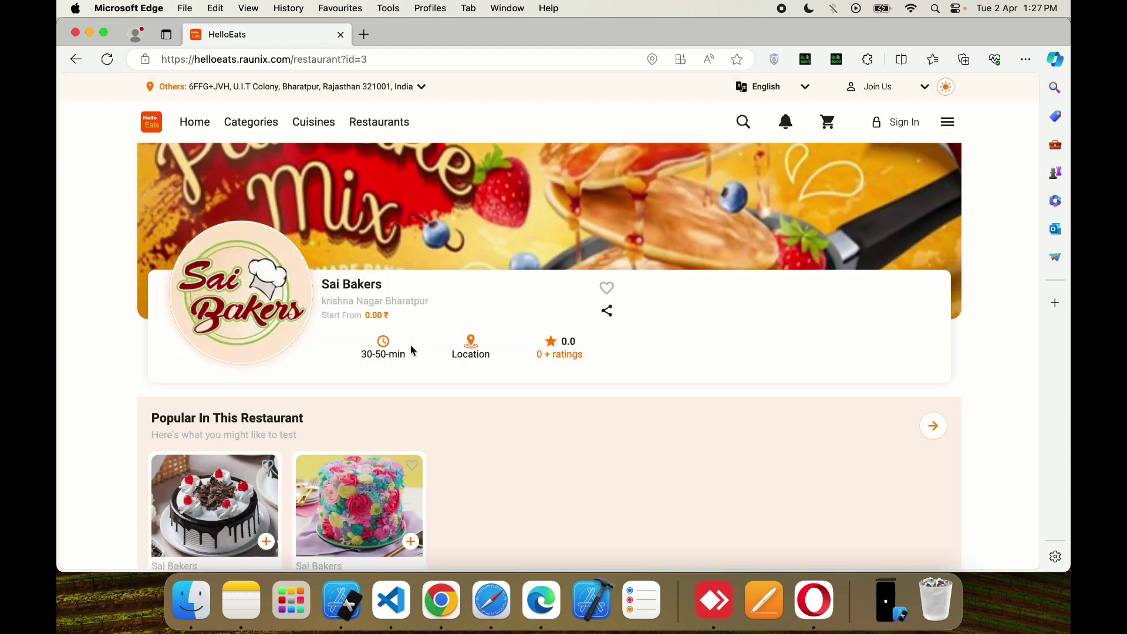
- Scroll the Sai Bakers menu and filter it to Tea, then Rolls, then back to All
scroll(411, 344, "down", 1)
scroll(410, 344, "down", 5)
scroll(411, 344, "up", 6)
scroll(310, 467, "down", 2)
scroll(322, 470, "down", 3)
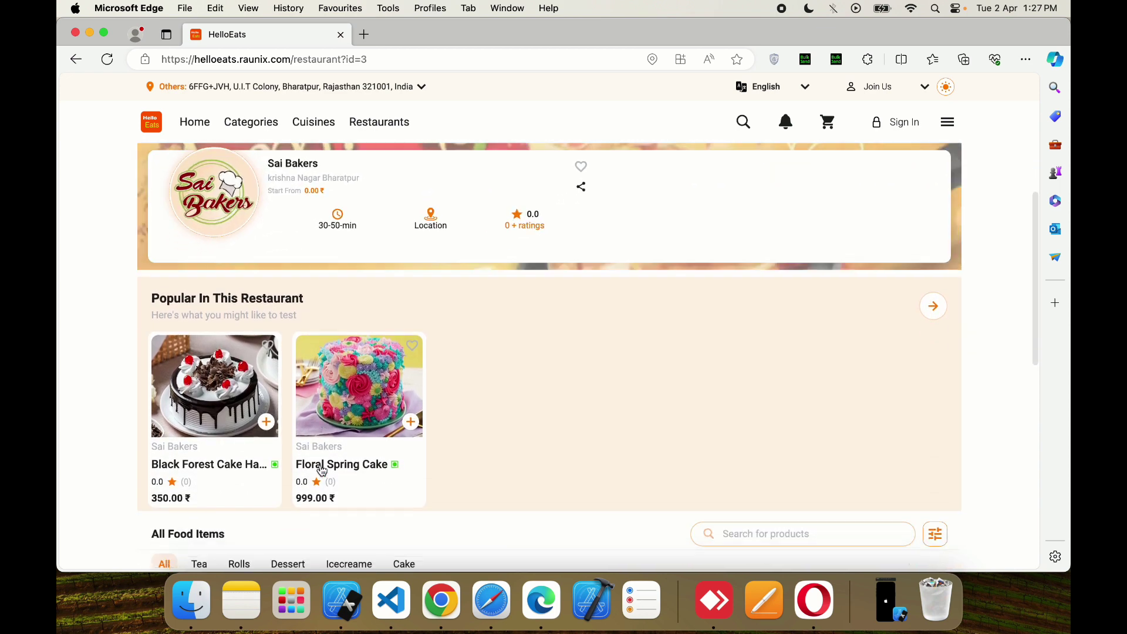
scroll(329, 446, "down", 2)
scroll(332, 451, "down", 2)
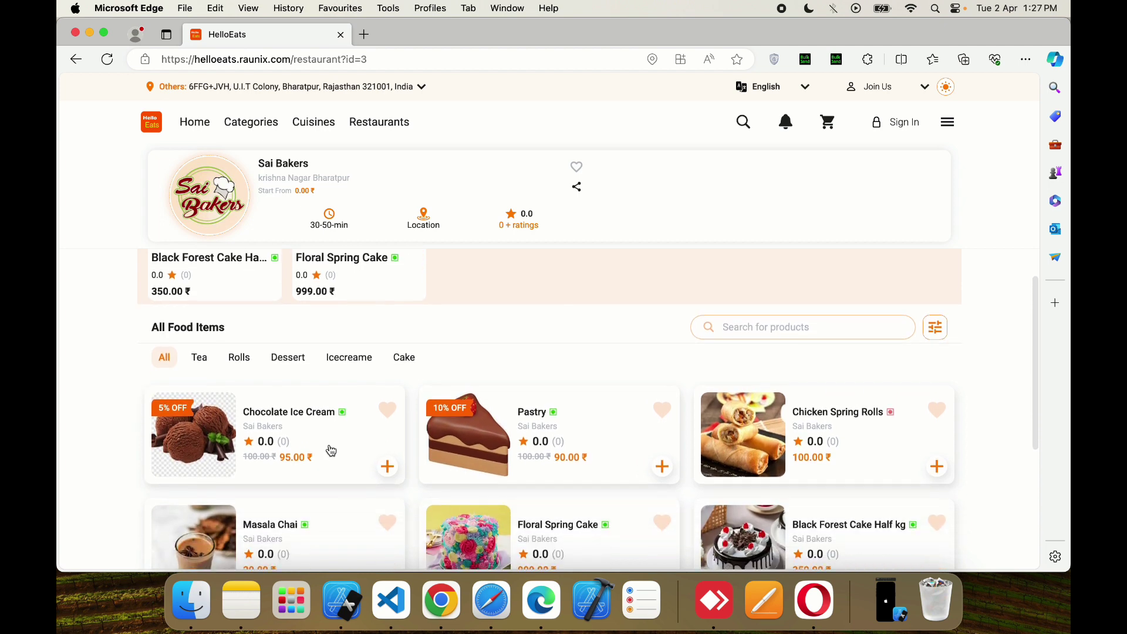
scroll(331, 450, "down", 2)
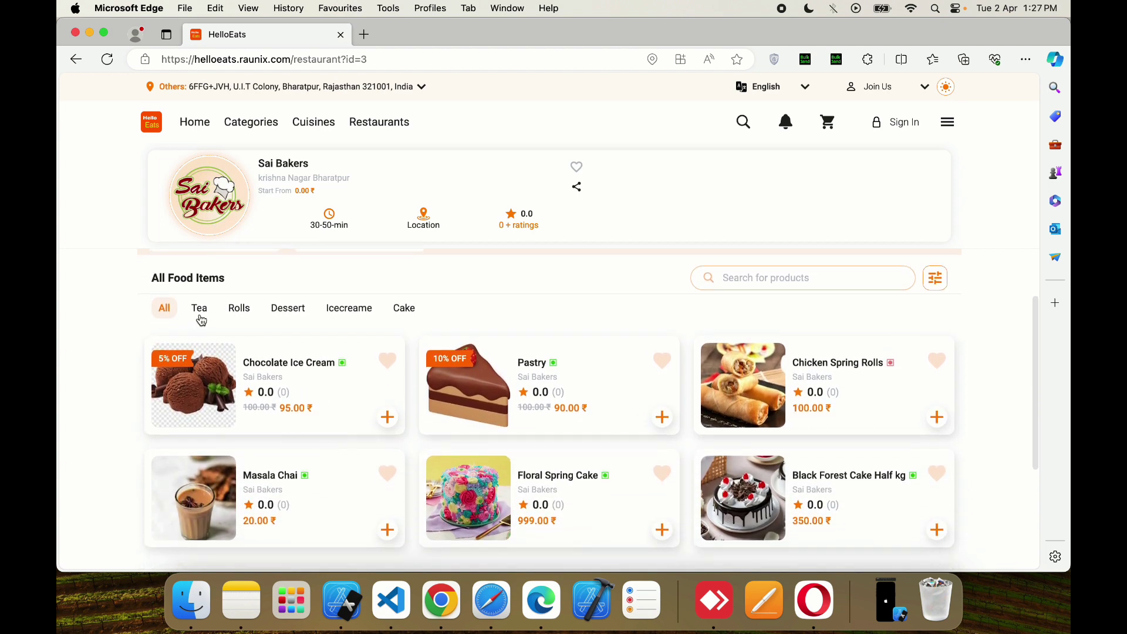
left_click(199, 317)
left_click(246, 314)
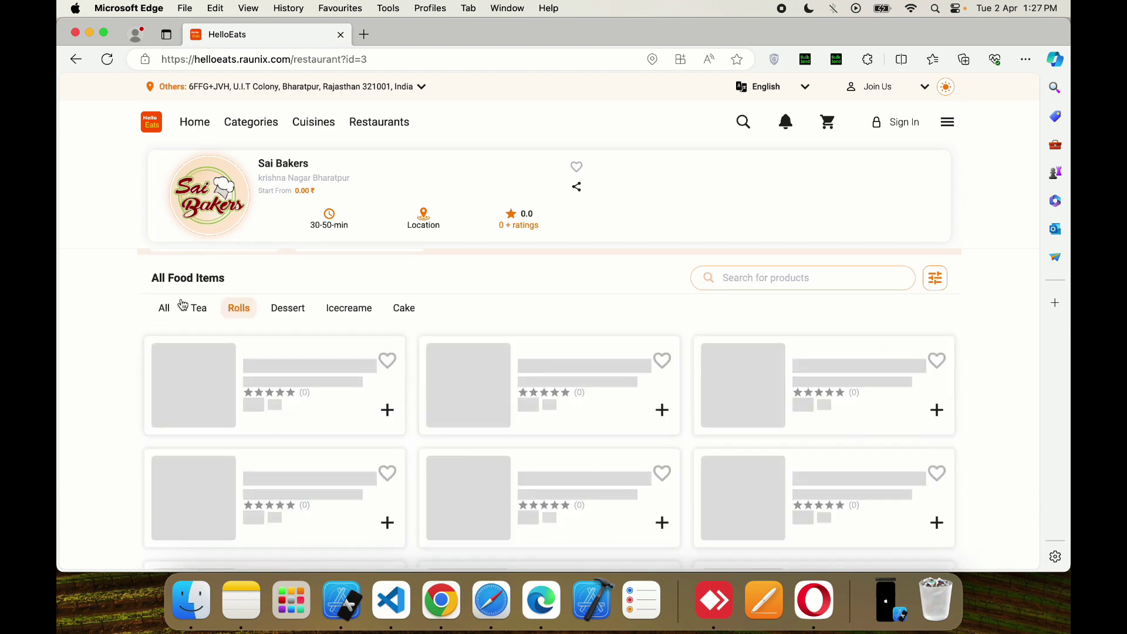
left_click(167, 308)
- Restrict the food list to Veg items, then reset the filter to show all types
left_click(933, 279)
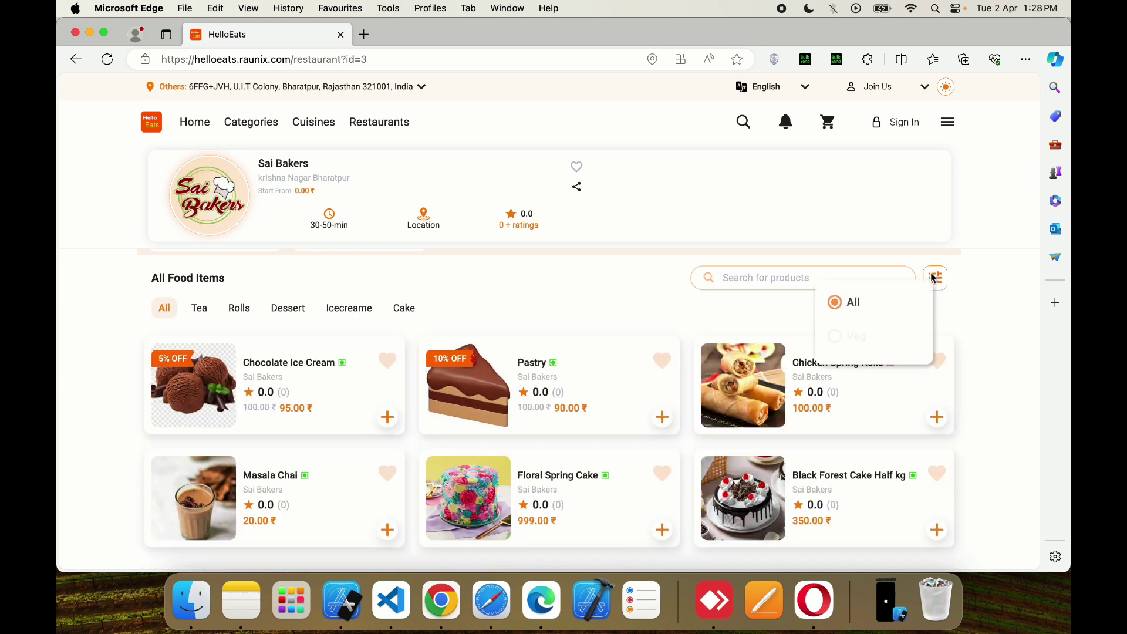
left_click(848, 336)
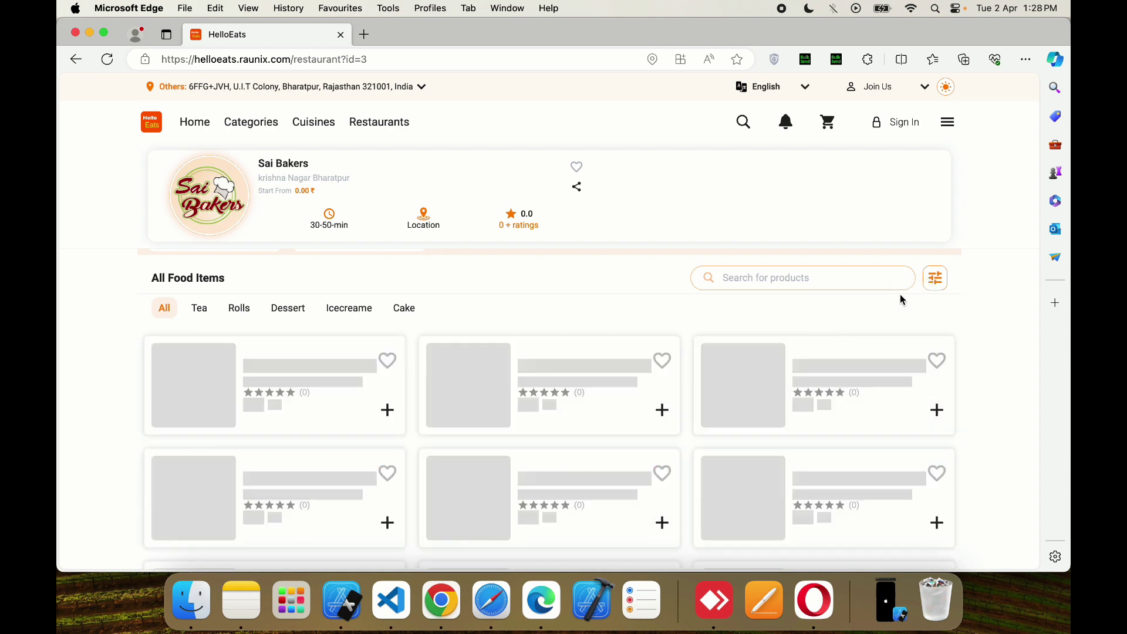
left_click(936, 279)
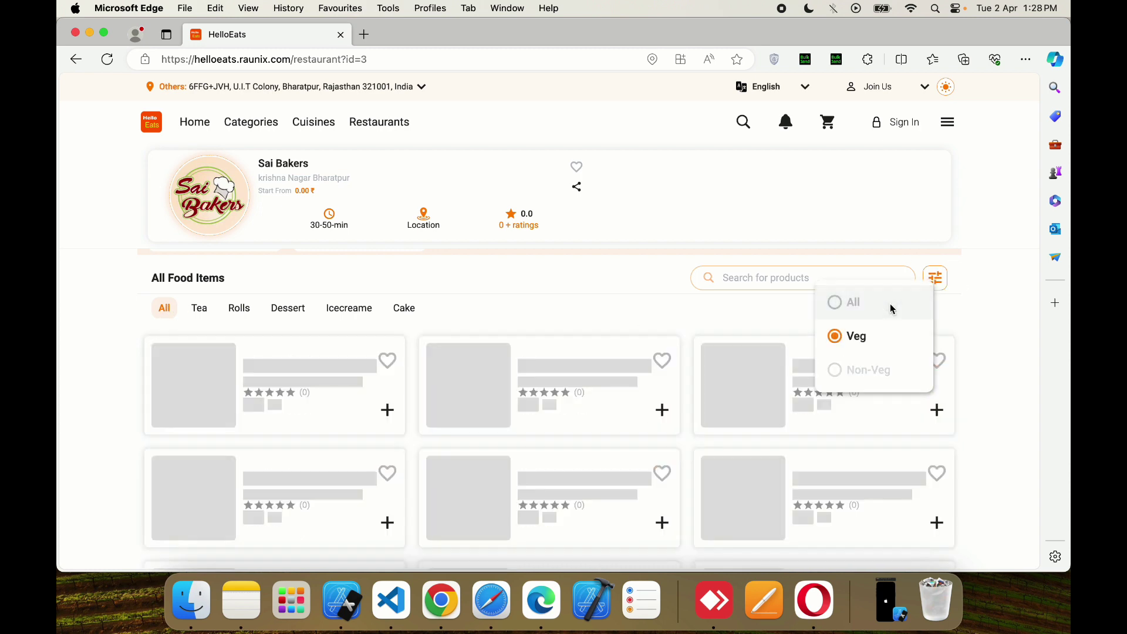
left_click(890, 306)
- Browse the Cake, Tea and Dessert tabs, ending back on All
scroll(742, 329, "down", 3)
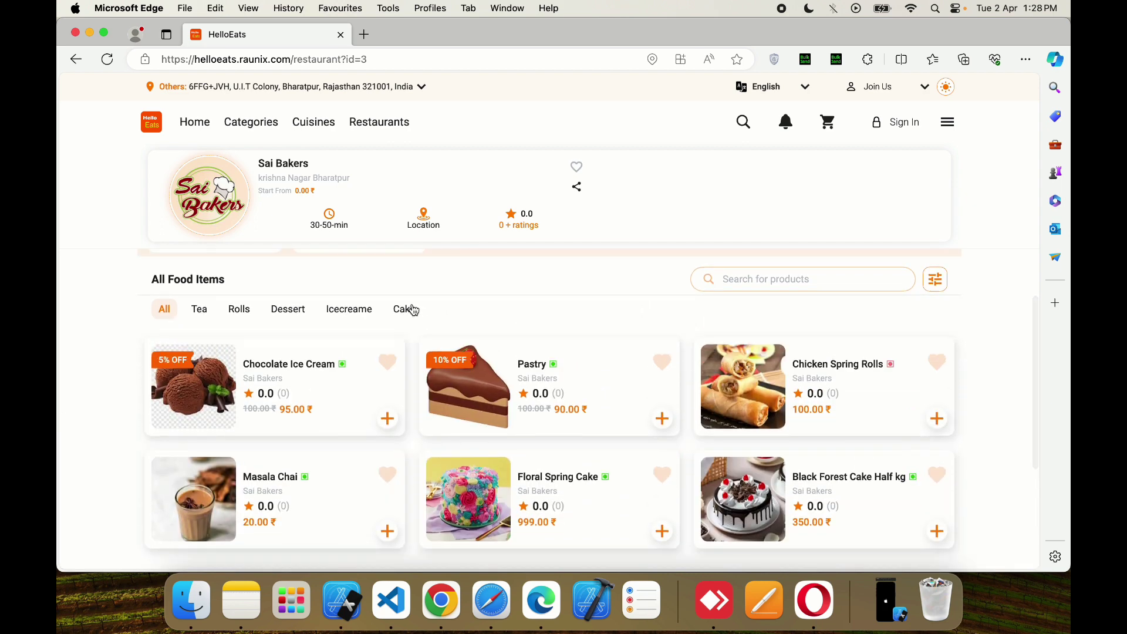
left_click(412, 309)
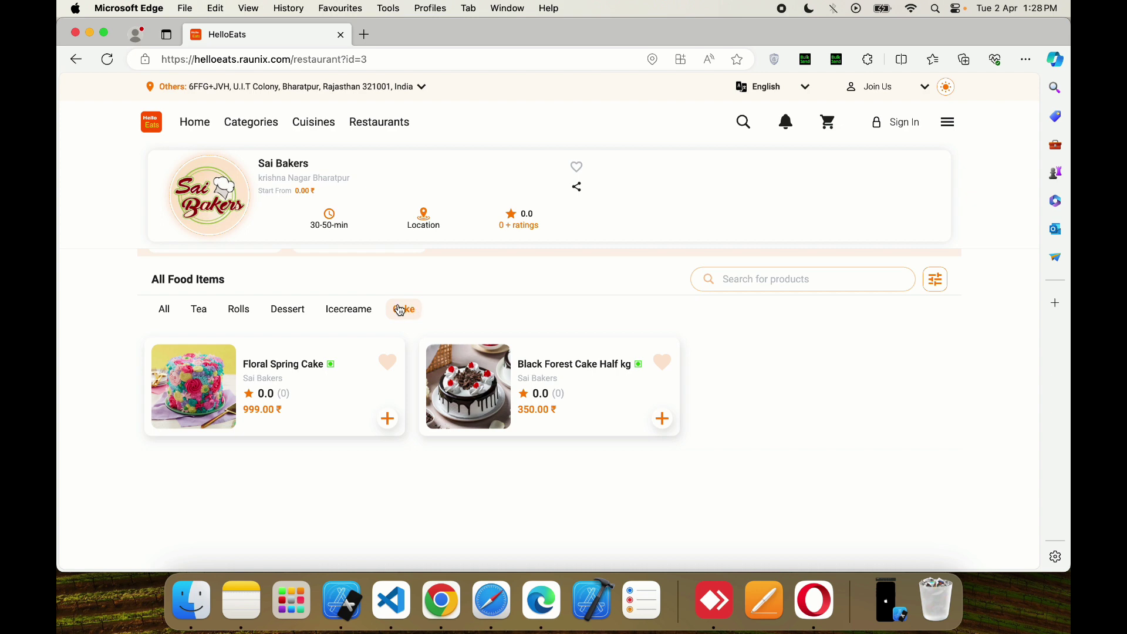
left_click(174, 310)
left_click(210, 317)
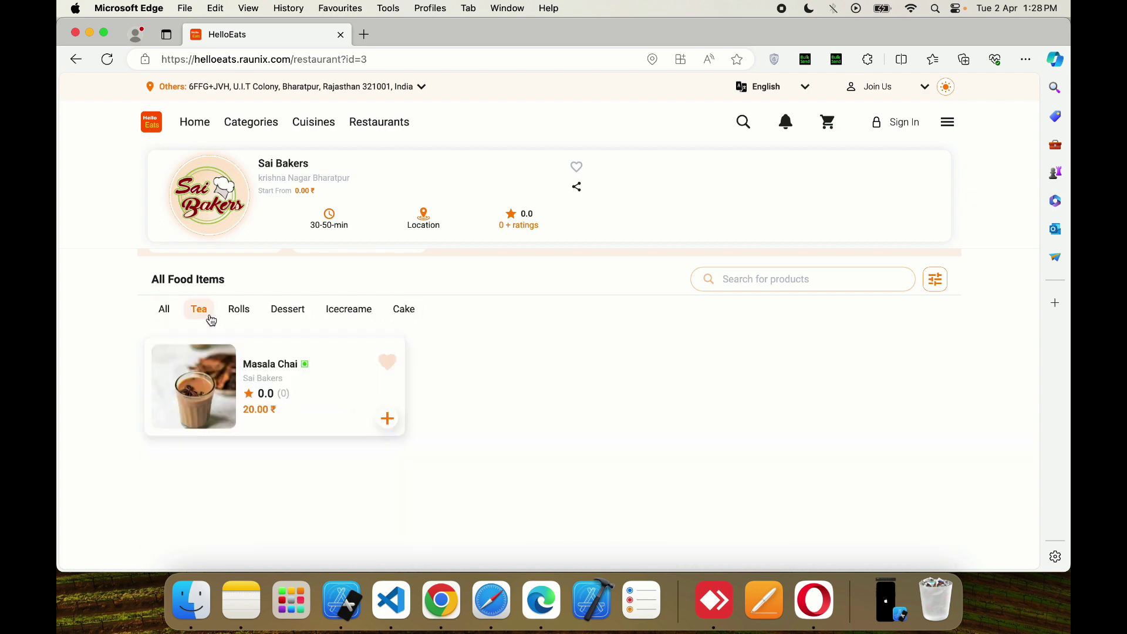
left_click(273, 315)
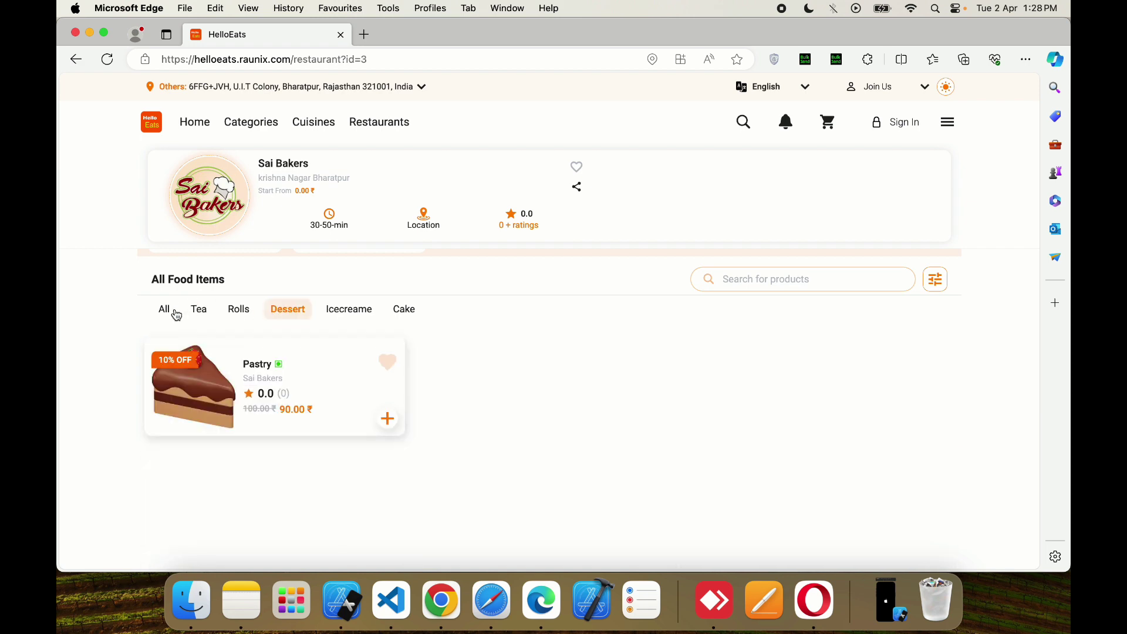
left_click(167, 313)
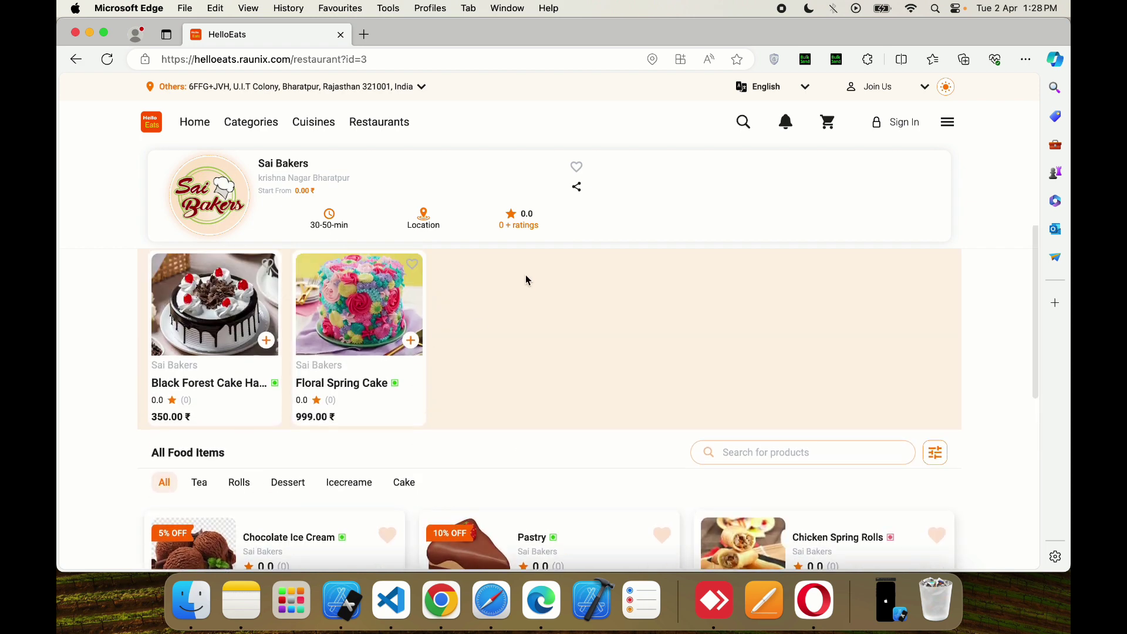
- View Sai Bakers' location on the map, then try adding it to favourites
left_click(422, 214)
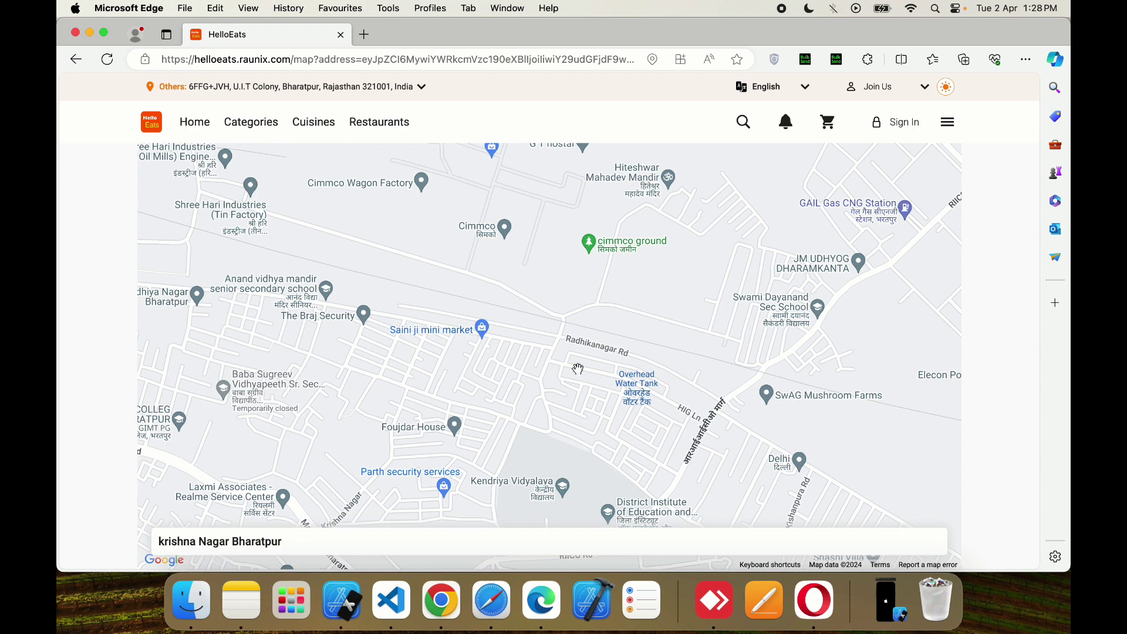
left_click(75, 58)
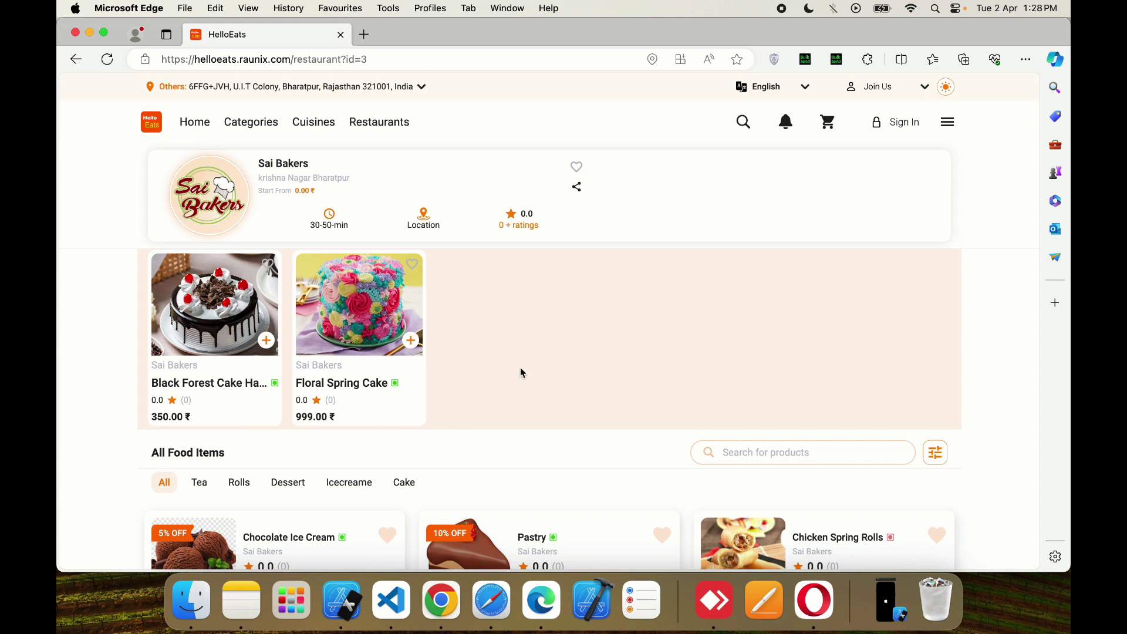
left_click(579, 172)
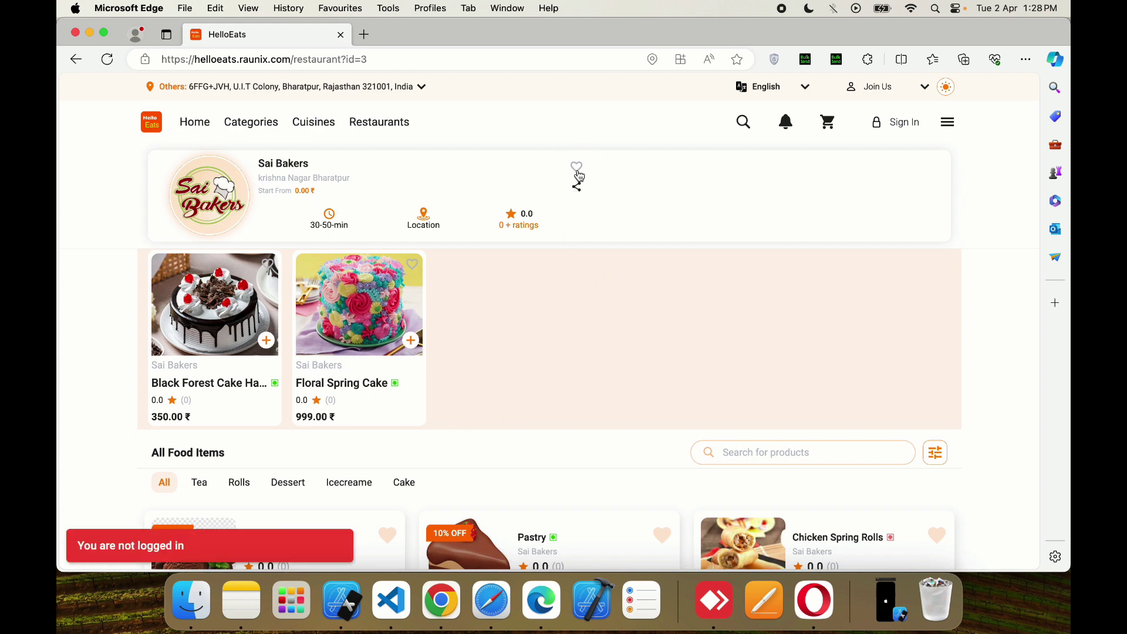
- Open the login form and start entering a phone number, briefly checking the sign-up form
left_click(895, 129)
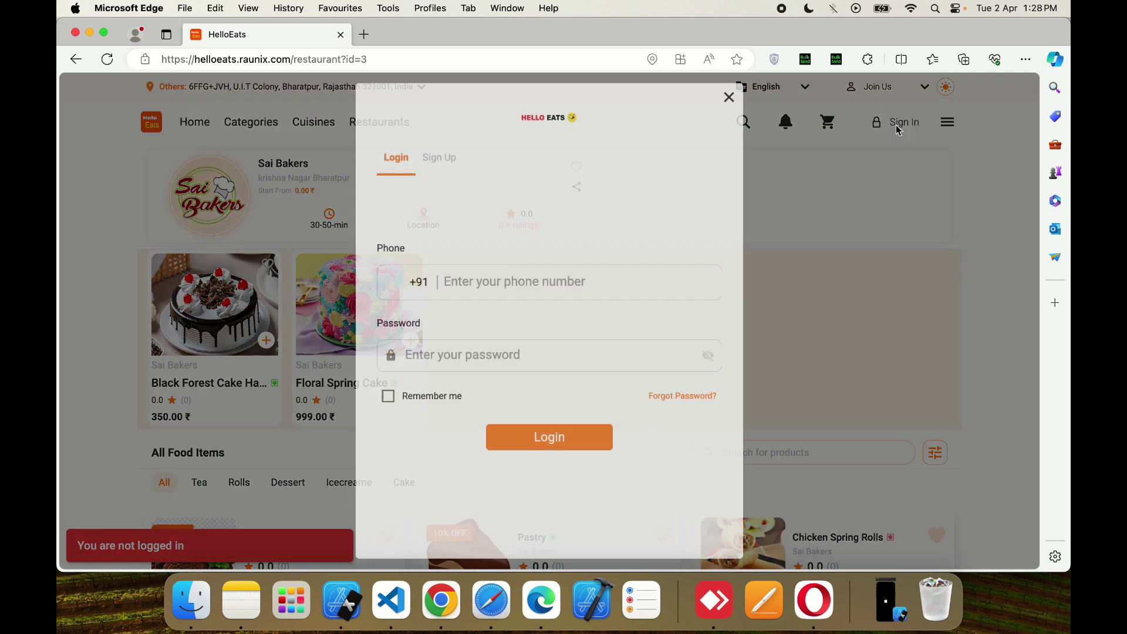
left_click(475, 280)
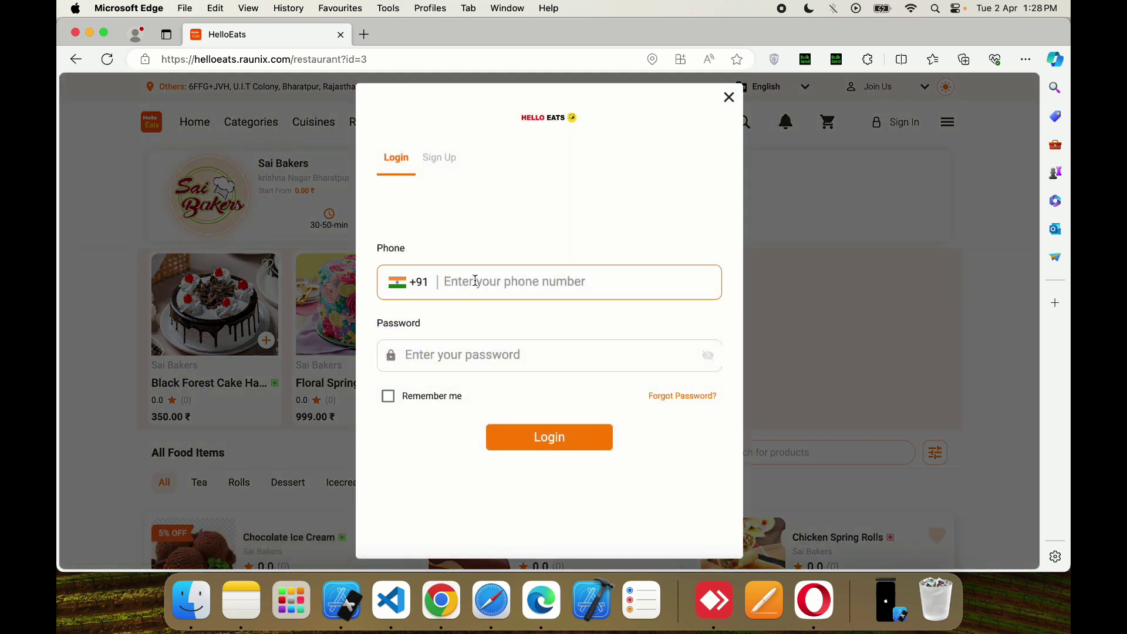
type("905744")
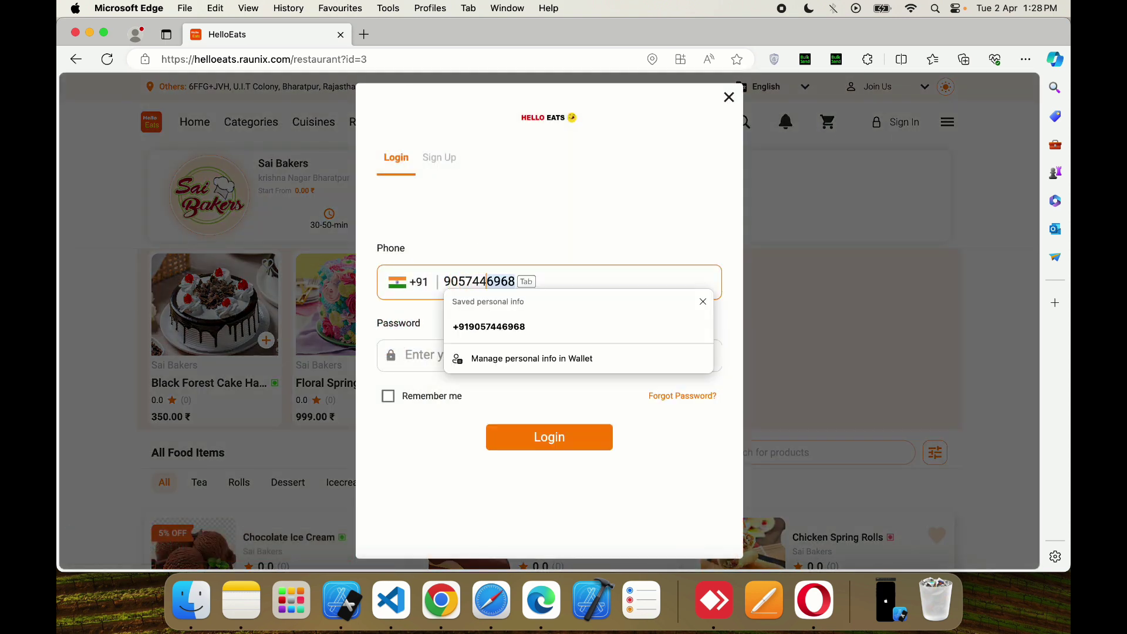
left_click(499, 327)
left_click(444, 163)
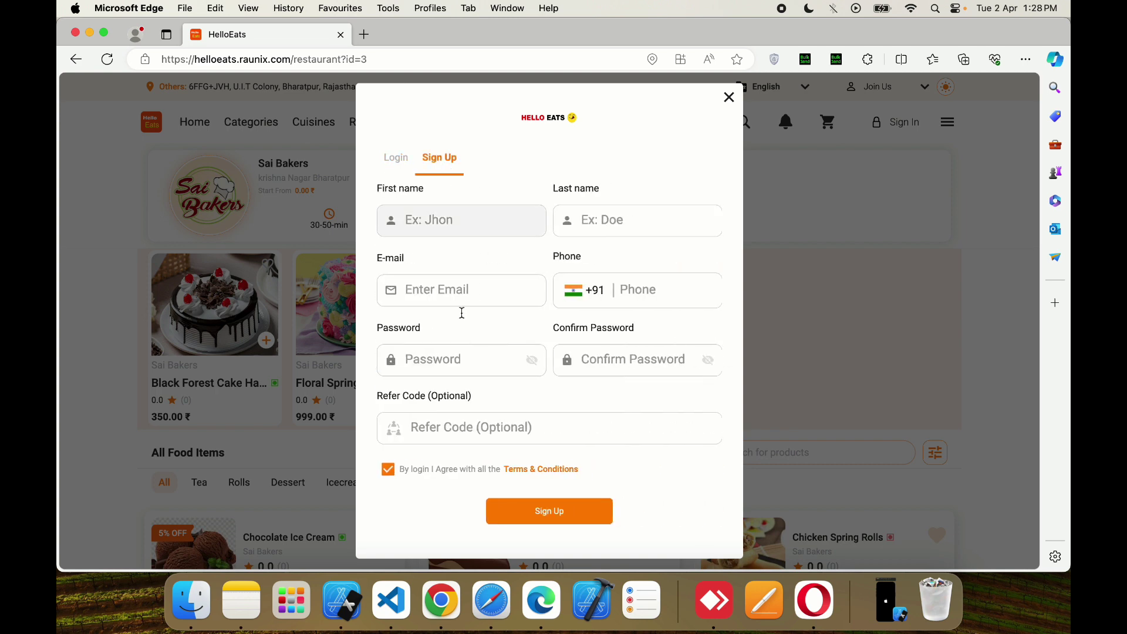
left_click(399, 164)
- Log in with the account's phone number and password, ticking Remember me
left_click(481, 282)
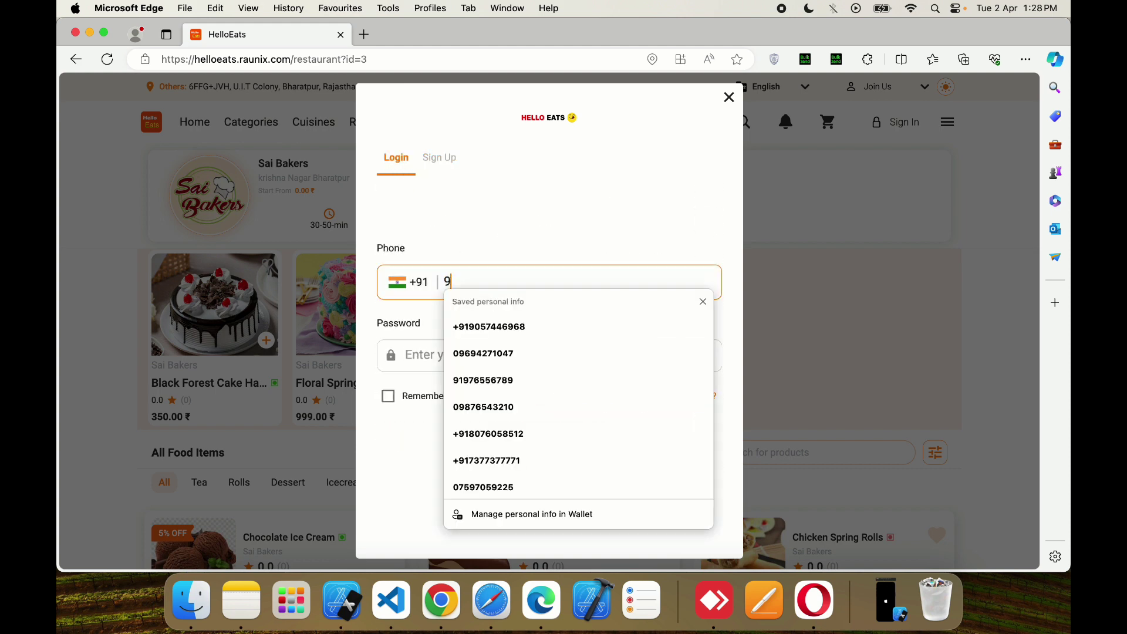
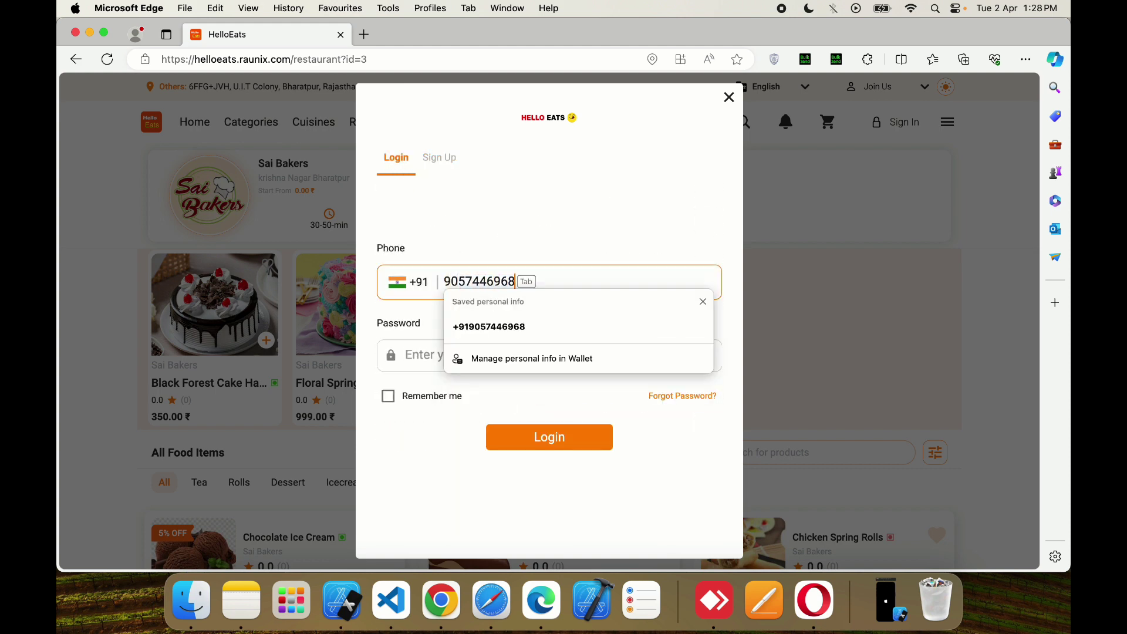
left_click(426, 355)
type("•")
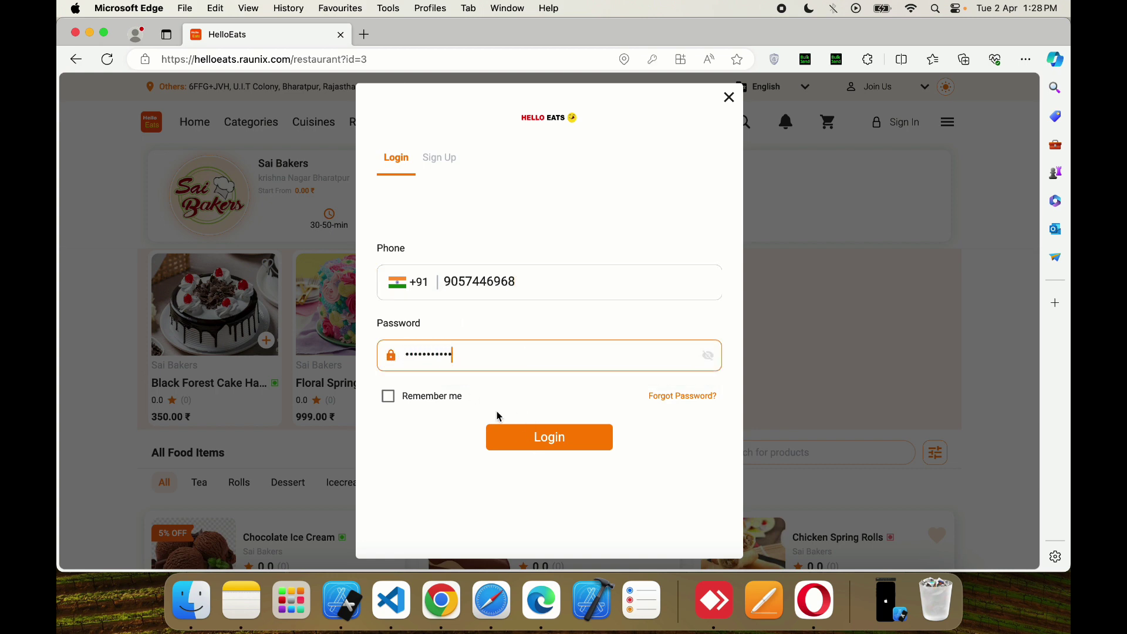
left_click(443, 405)
left_click(525, 443)
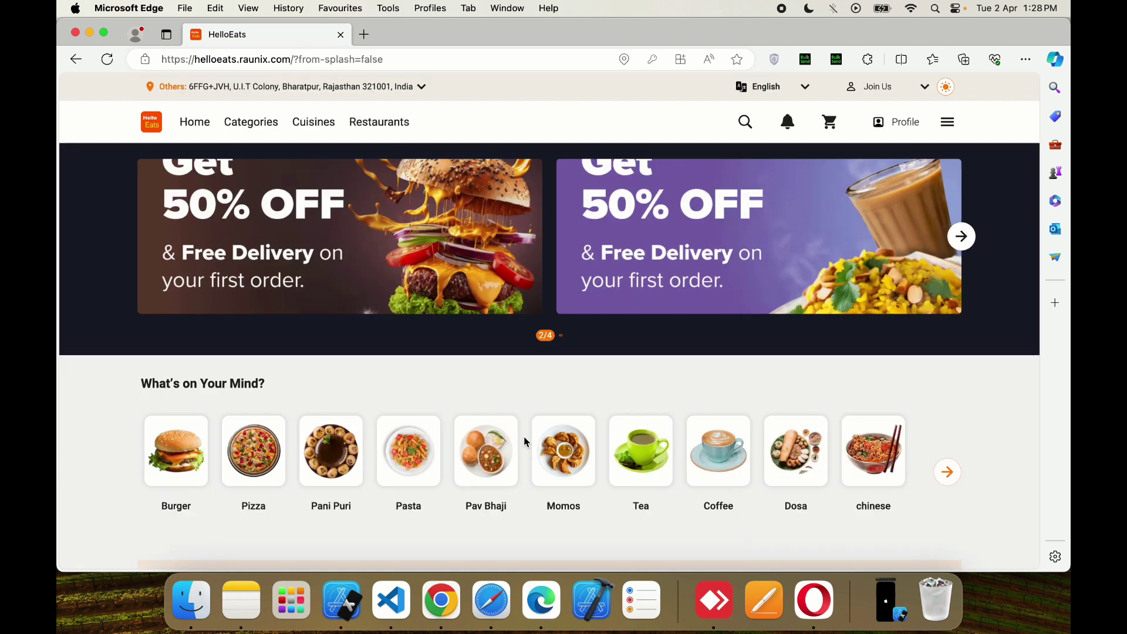
- Open Sai Bakers from Popular Restaurants and check the veg/non-veg filter without changing it
scroll(524, 435, "down", 15)
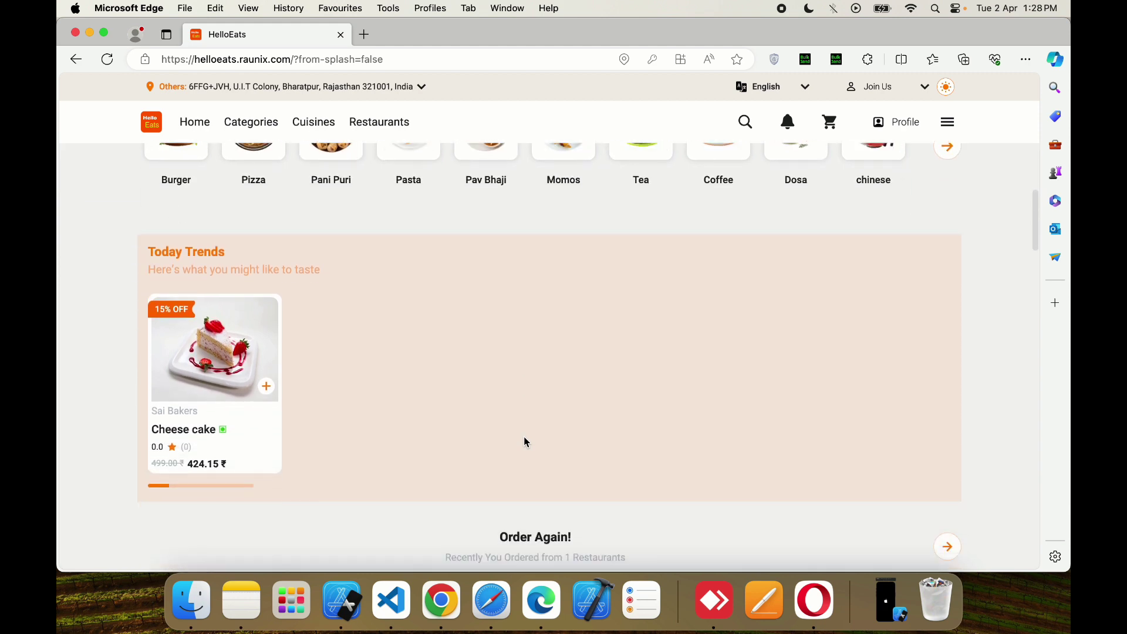
scroll(524, 435, "down", 5)
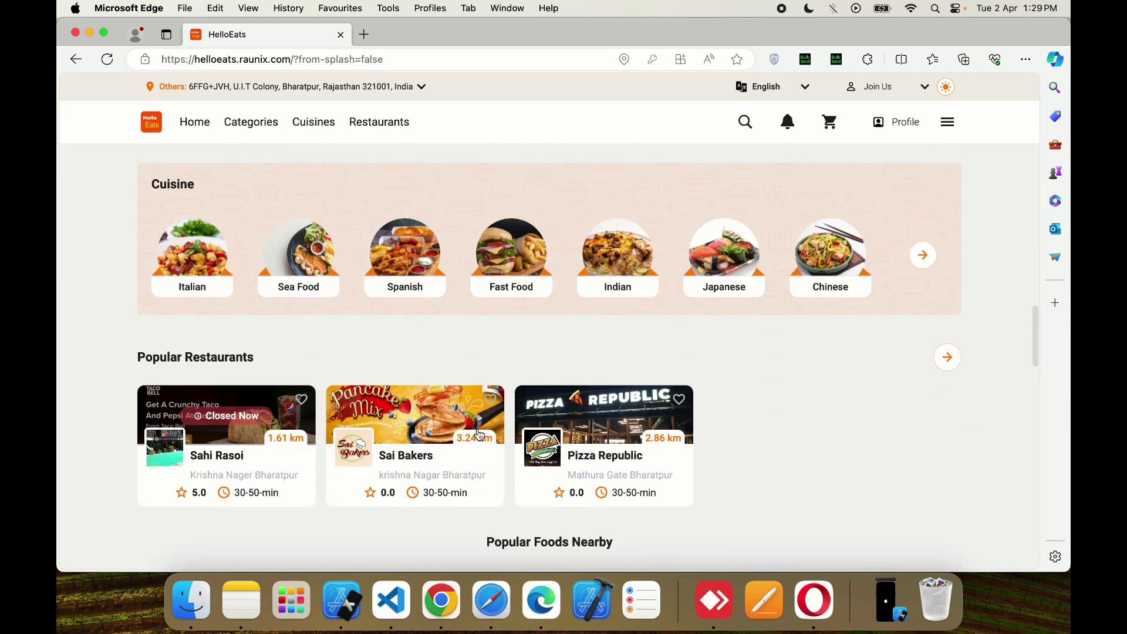
left_click(402, 427)
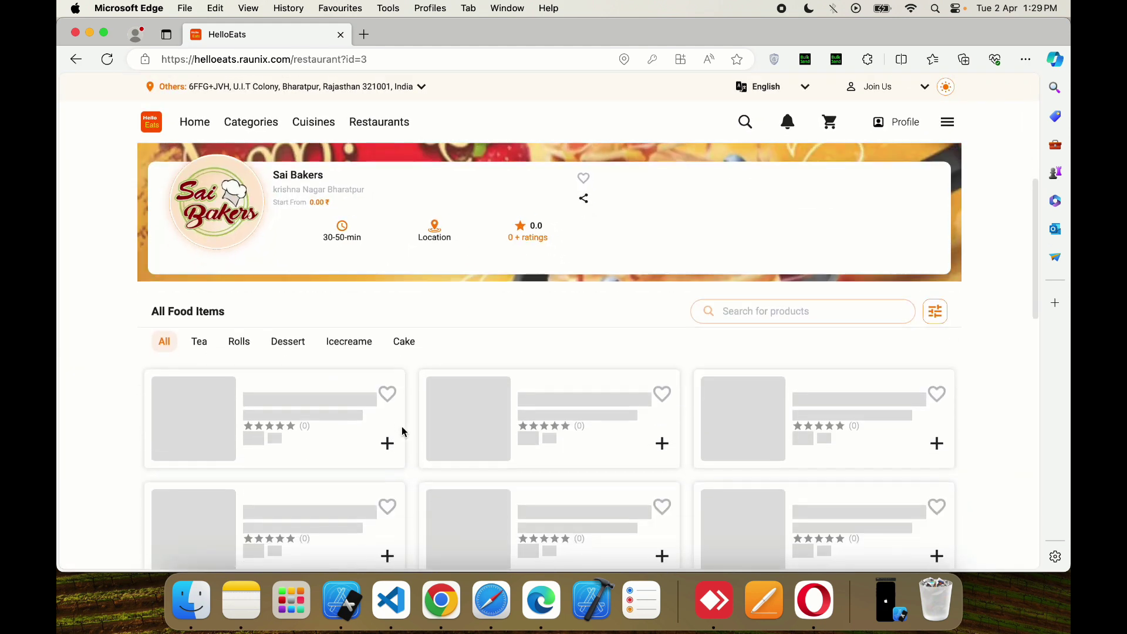
scroll(402, 426, "down", 5)
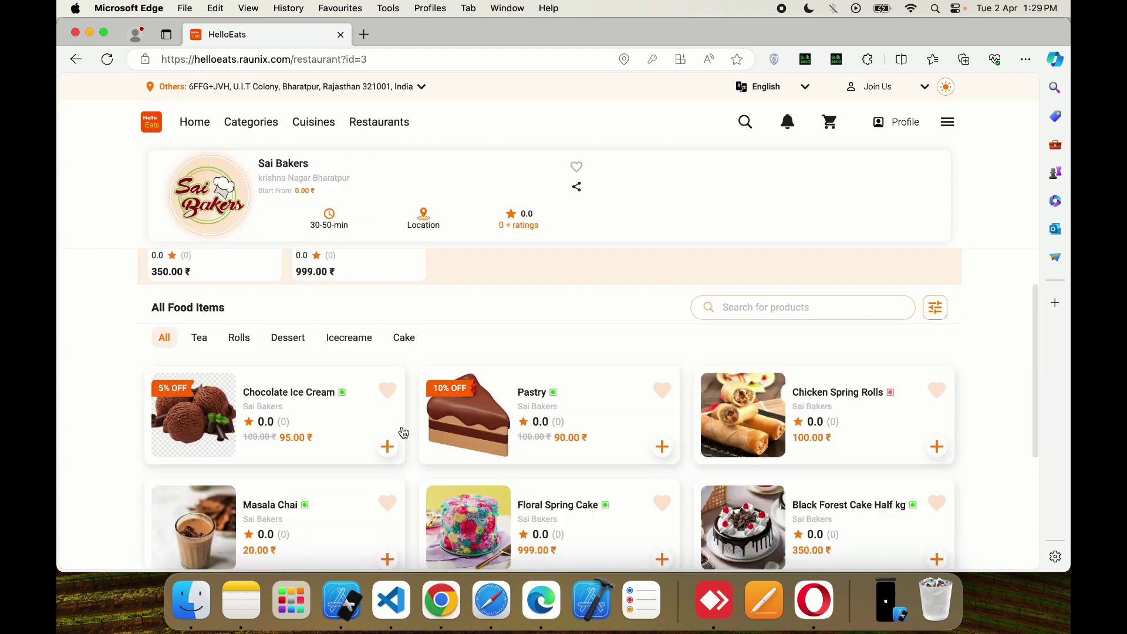
left_click(933, 281)
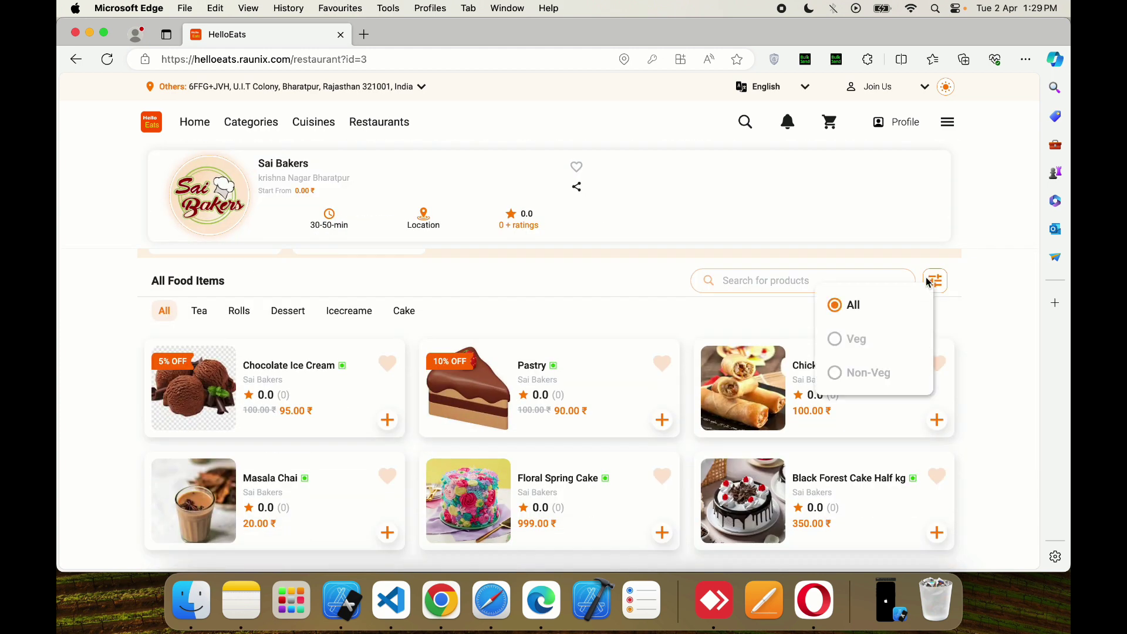
left_click(929, 282)
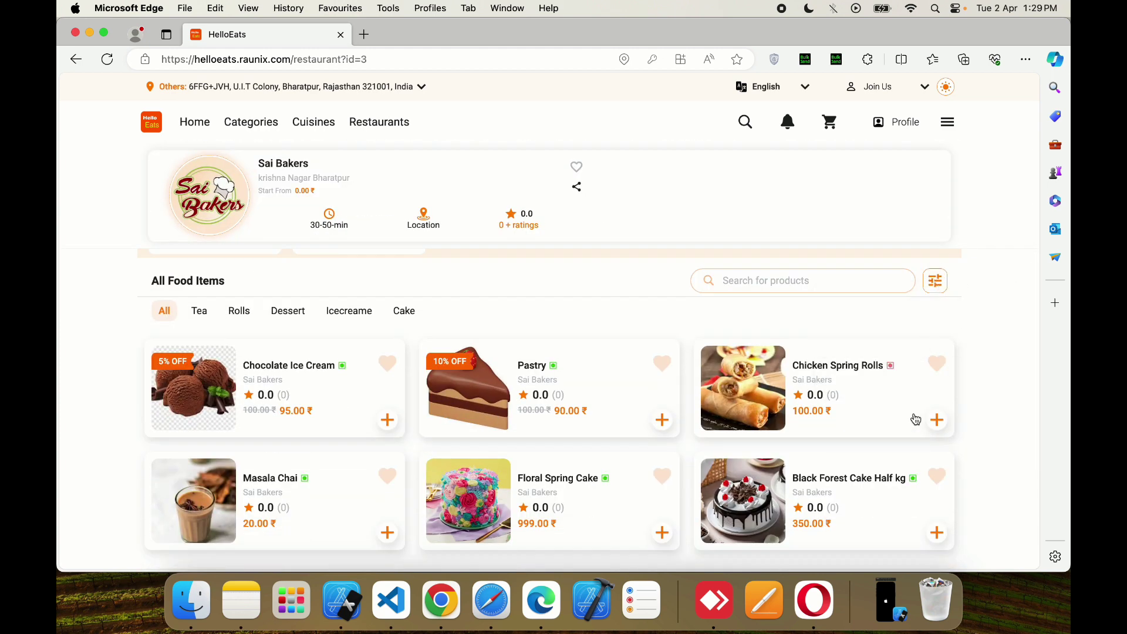
- Add Chocolate Ice Cream, Chicken Spring Rolls and Pastry to the cart, then filter to Non-Veg
left_click(385, 425)
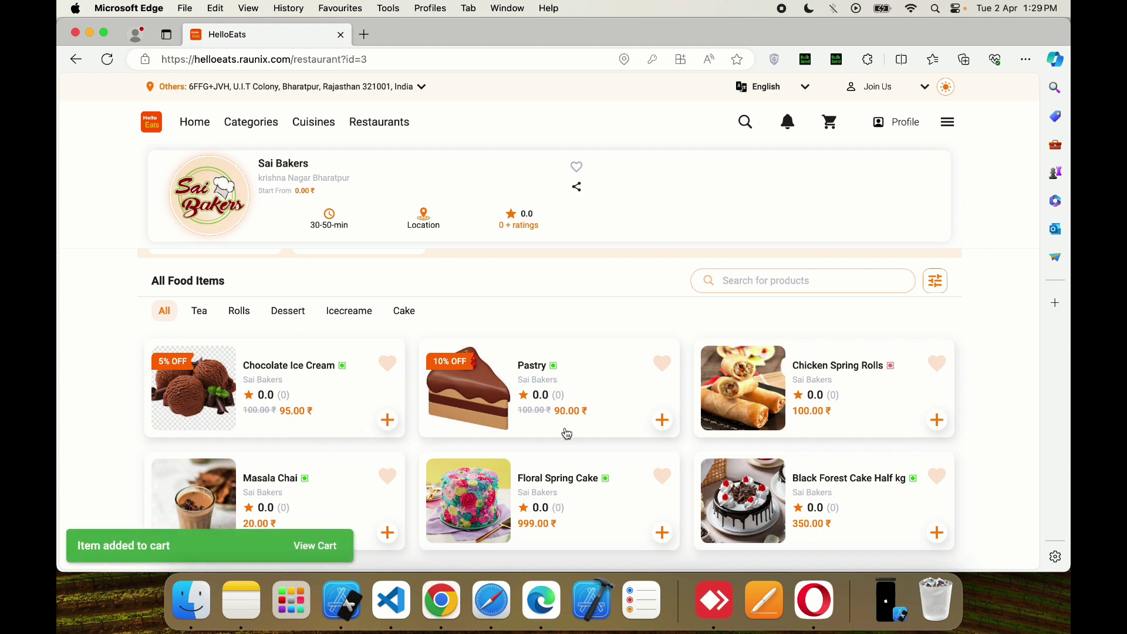
left_click(937, 421)
left_click(661, 421)
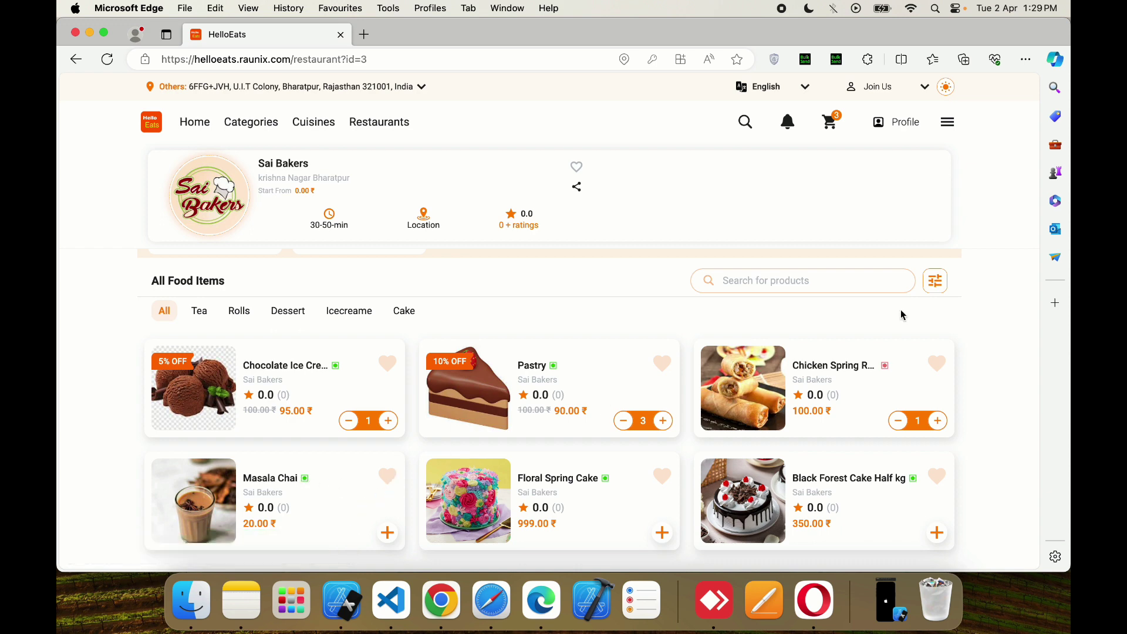
left_click(935, 281)
left_click(846, 379)
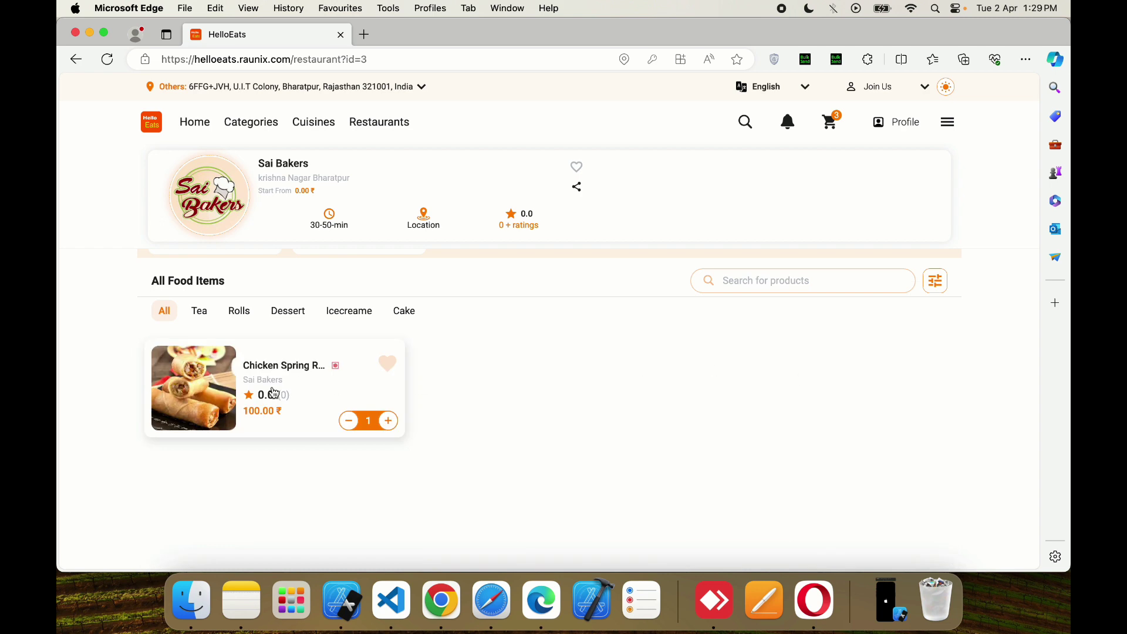
- View the Chicken Spring Rolls details, then switch to the Cake tab and back to All
left_click(213, 390)
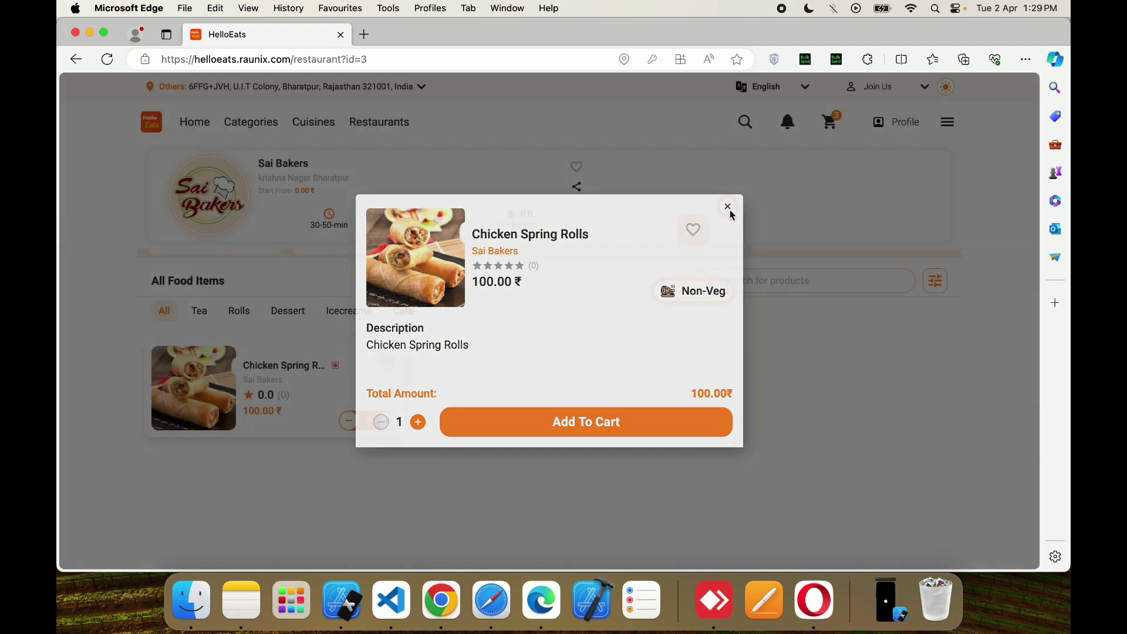
left_click(729, 208)
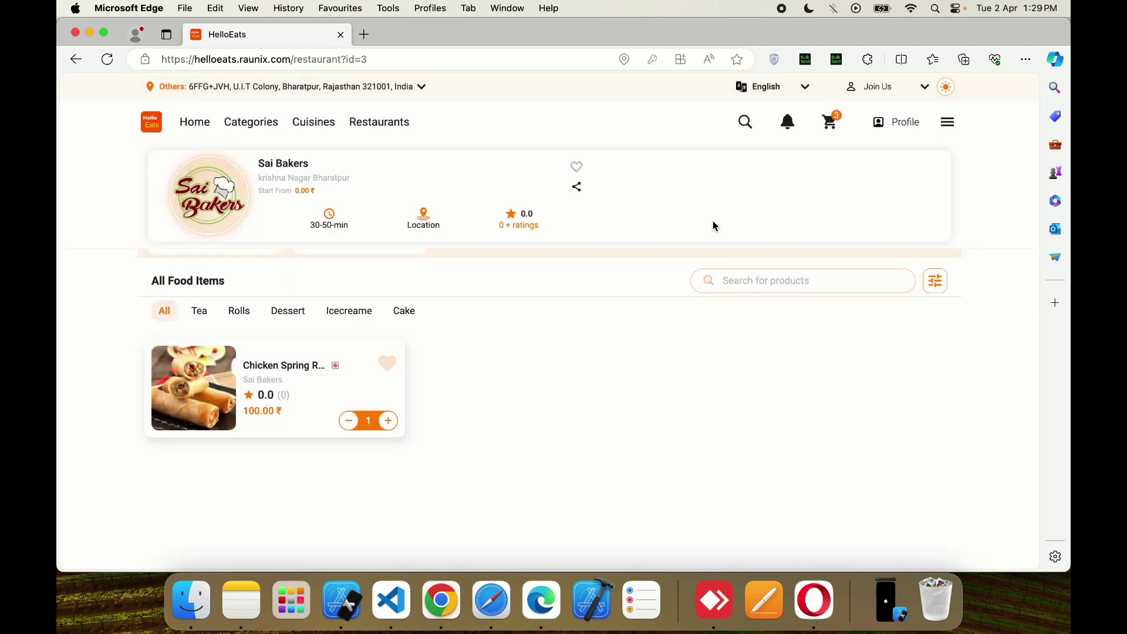
left_click(404, 312)
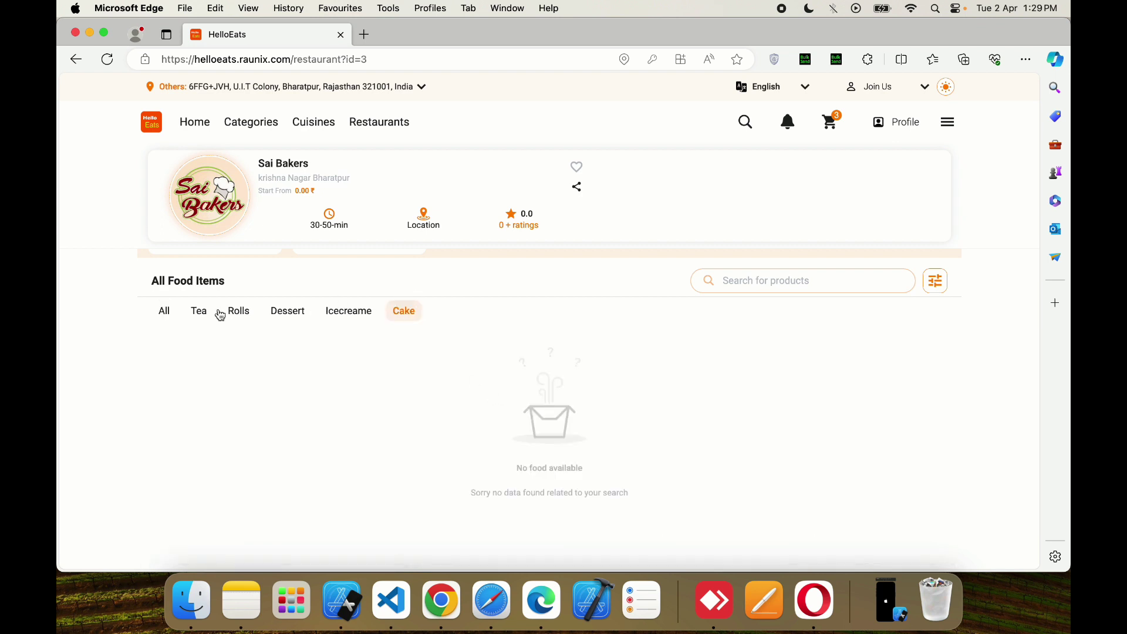
left_click(163, 311)
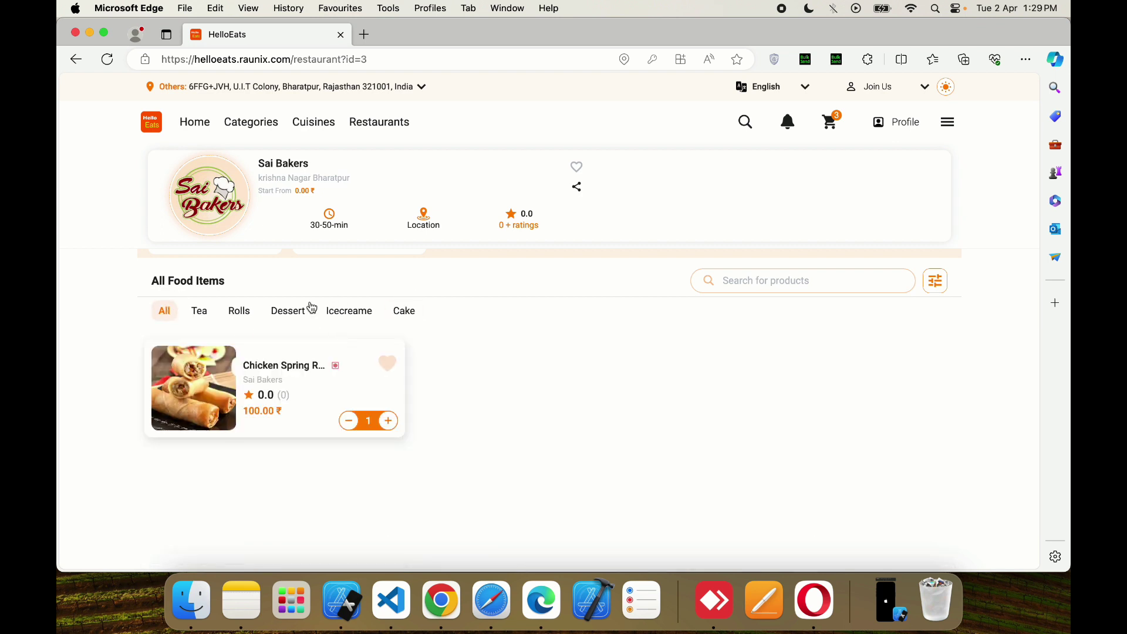
- Reset the filter to show everything, view Black Forest Cake Half kg details, then open the cart
left_click(935, 280)
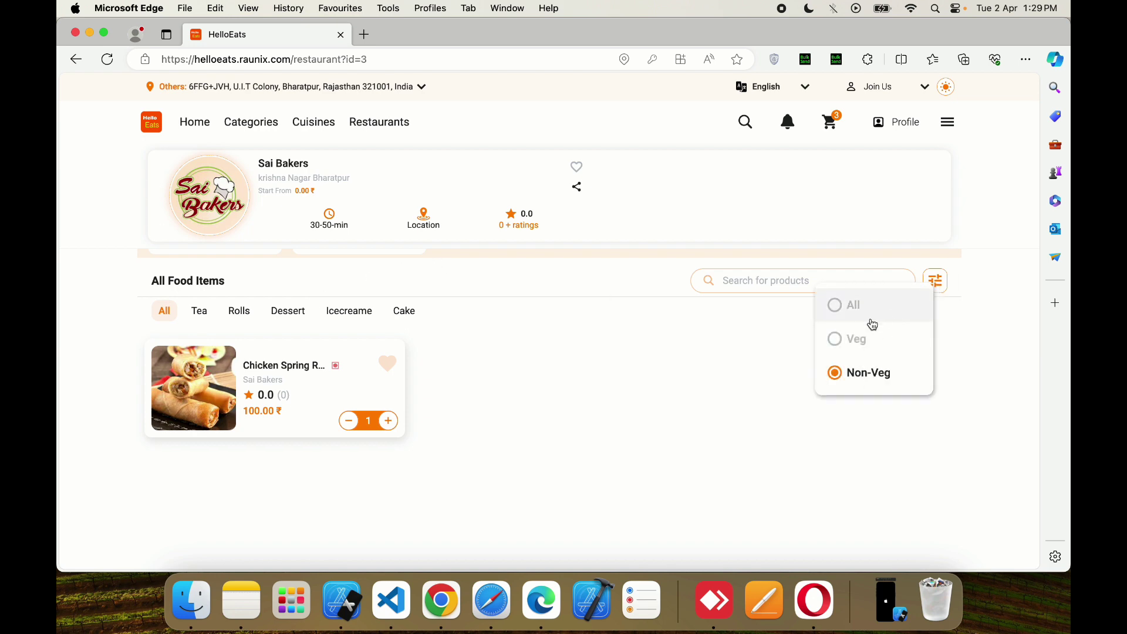
left_click(836, 304)
left_click(402, 323)
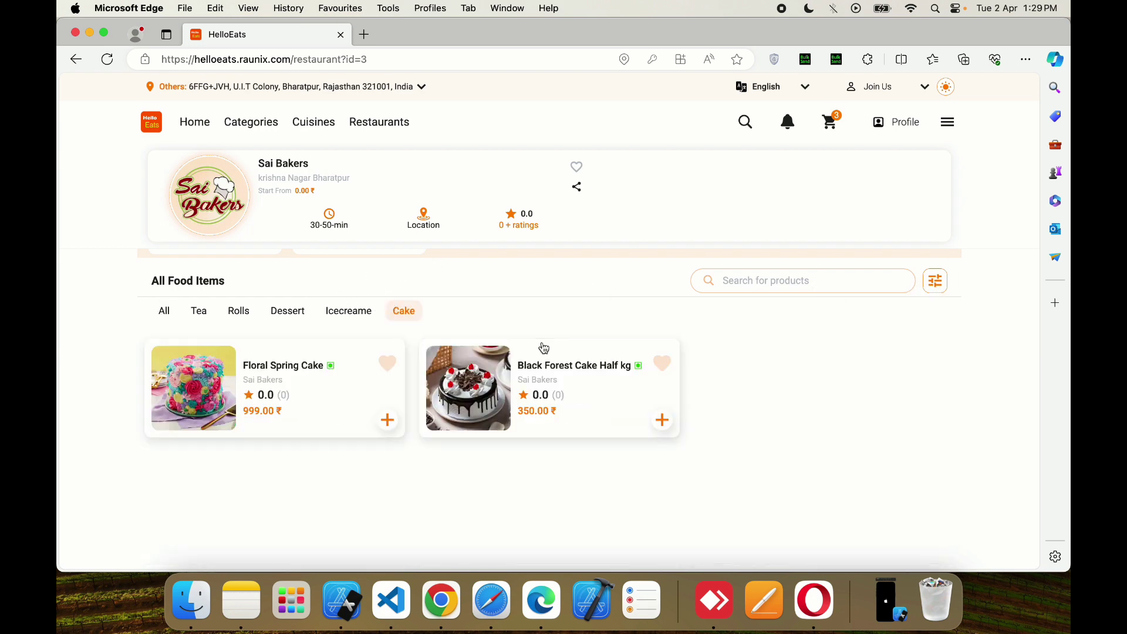
left_click(576, 353)
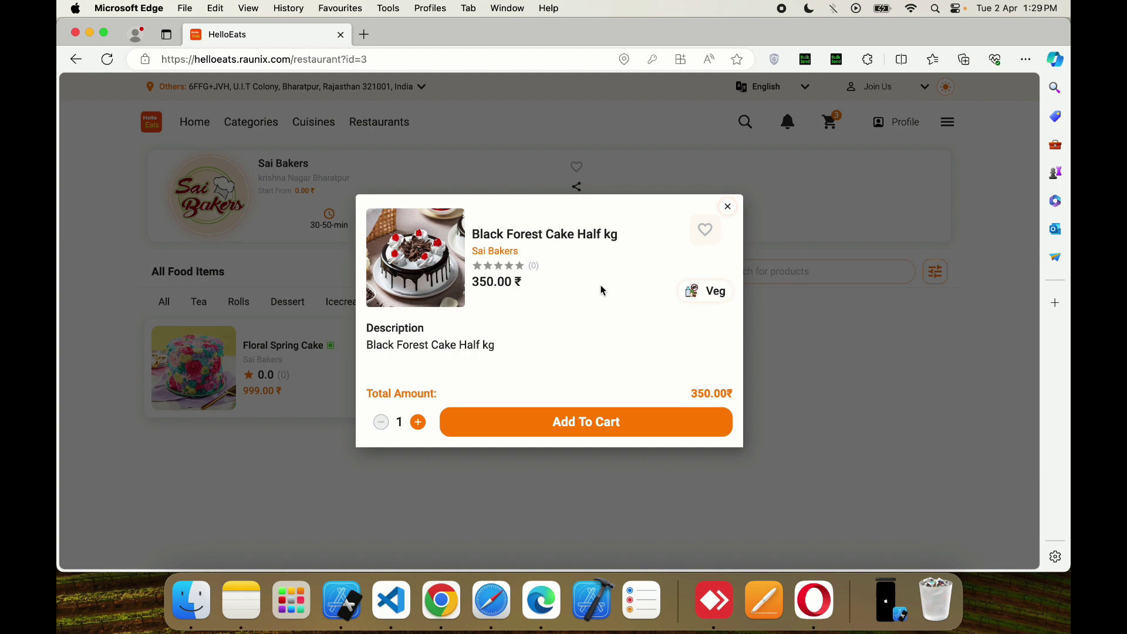
left_click(728, 208)
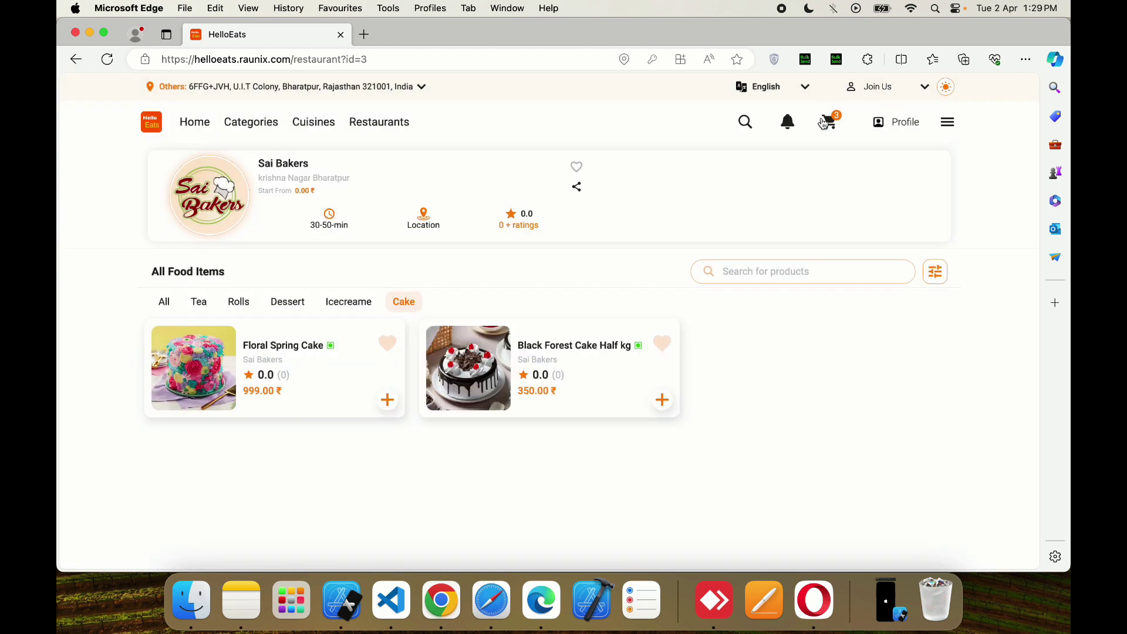
left_click(825, 124)
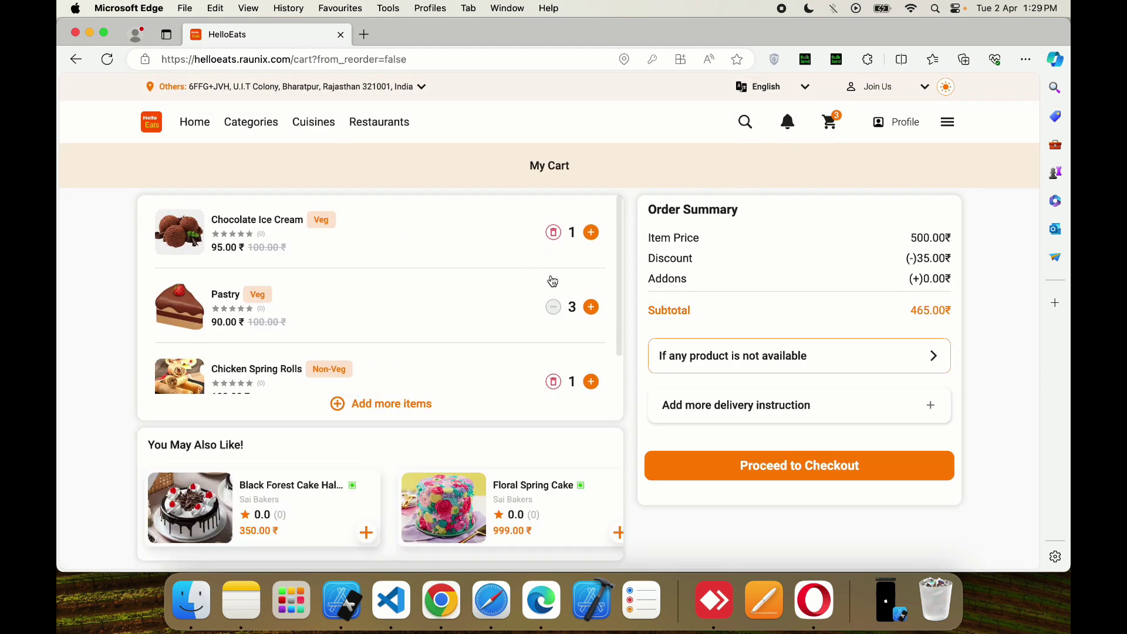
- Scroll through the cart, briefly return to the restaurant, then come back to the cart
scroll(443, 298, "down", 1)
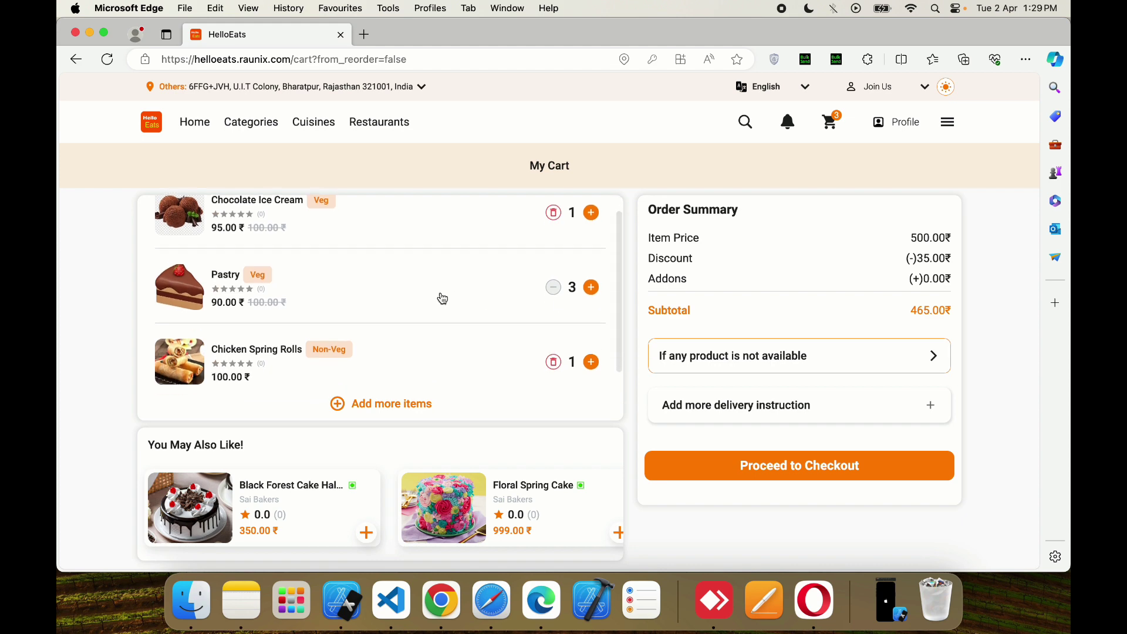
scroll(444, 298, "down", 2)
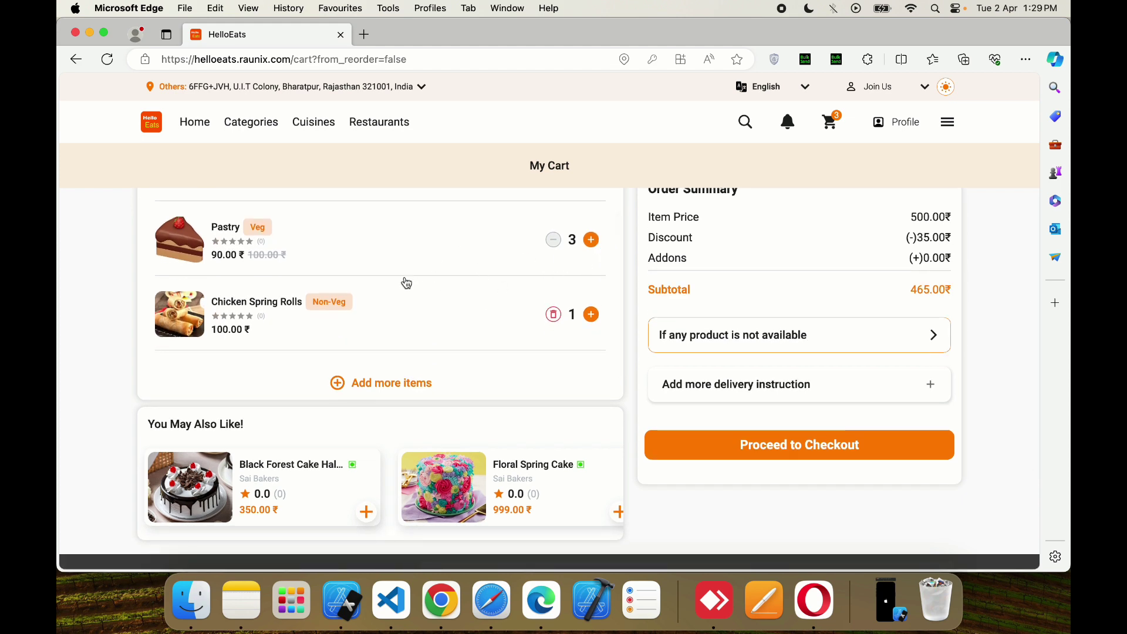
left_click(384, 383)
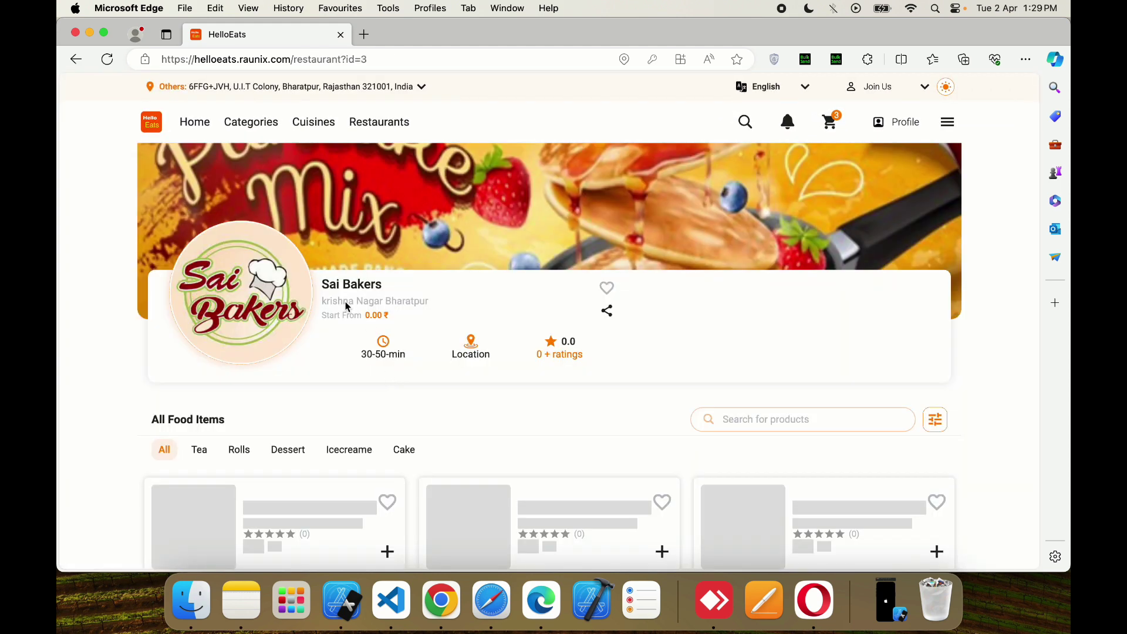
left_click(76, 58)
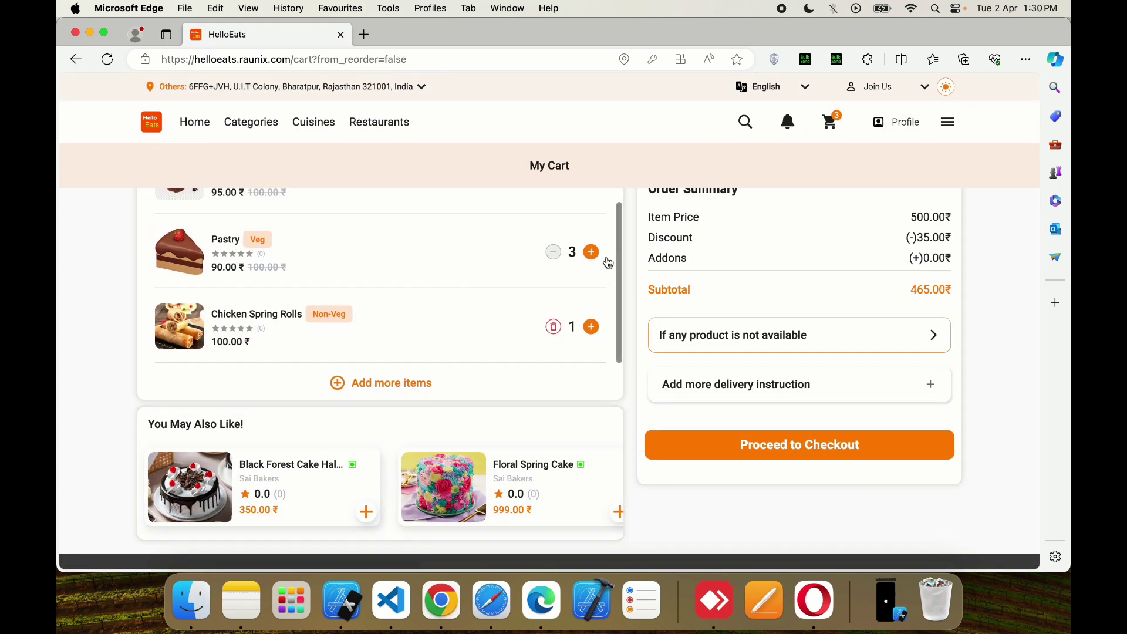
- Apply 'Notify me when it's back' for unavailable products and browse the You May Also Like suggestions
left_click(759, 363)
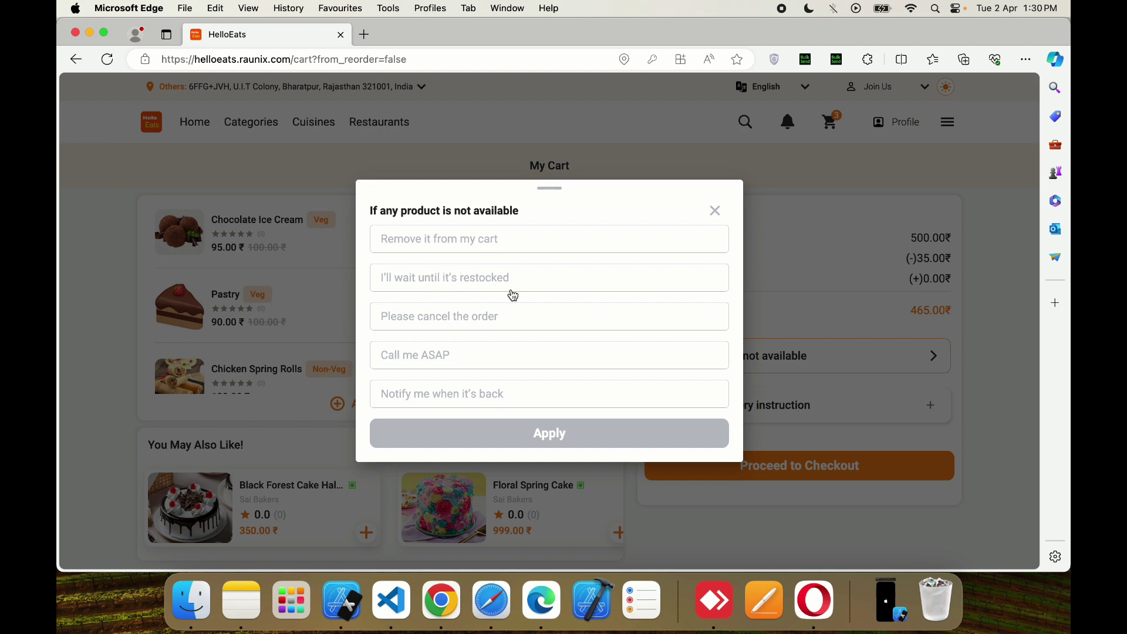
left_click(498, 394)
left_click(508, 431)
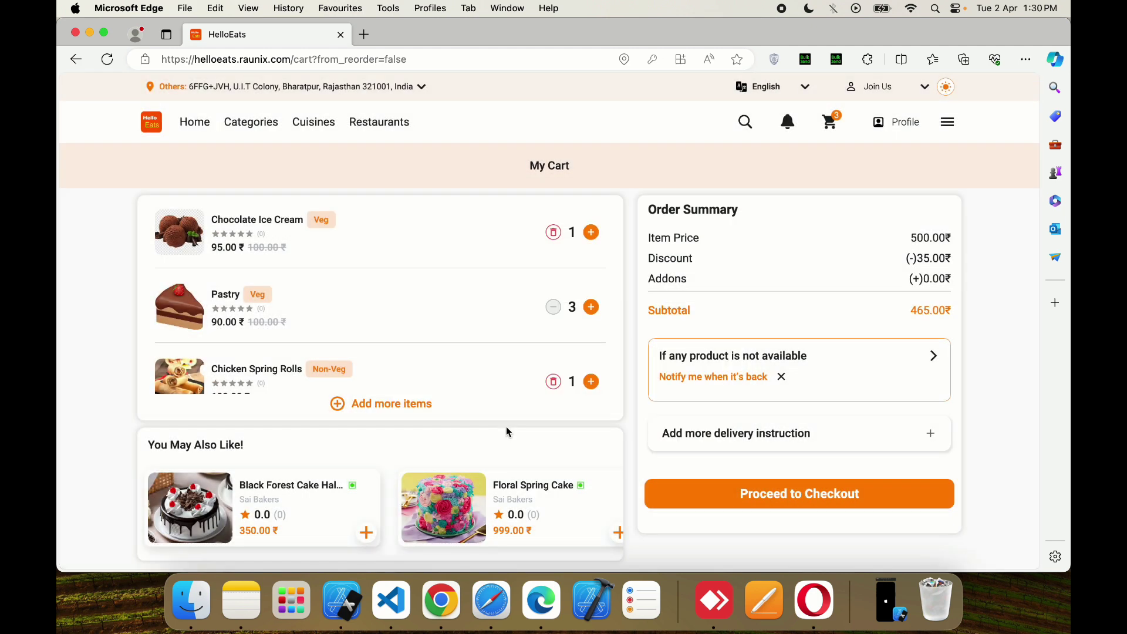
scroll(508, 432, "down", 5)
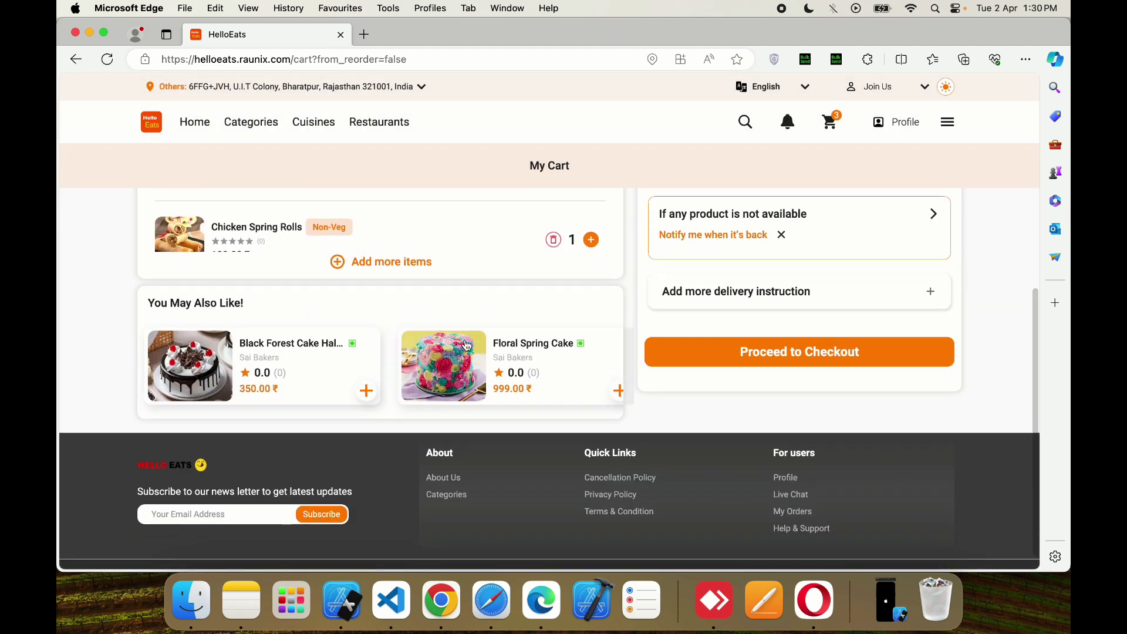
left_click_drag(558, 385, 585, 389)
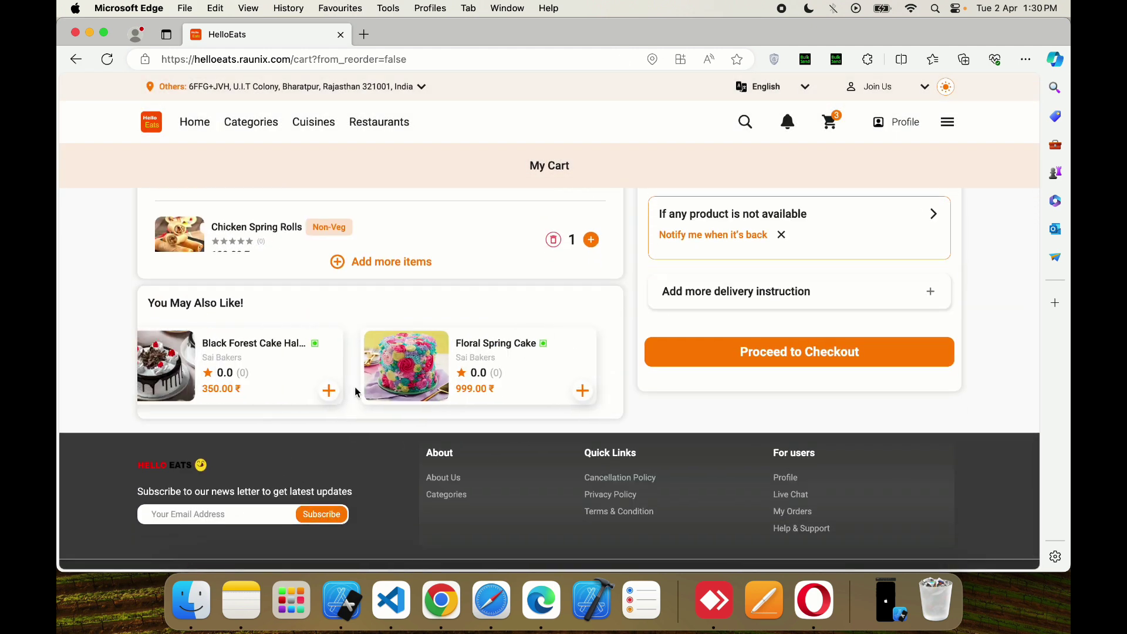
scroll(574, 327, "up", 5)
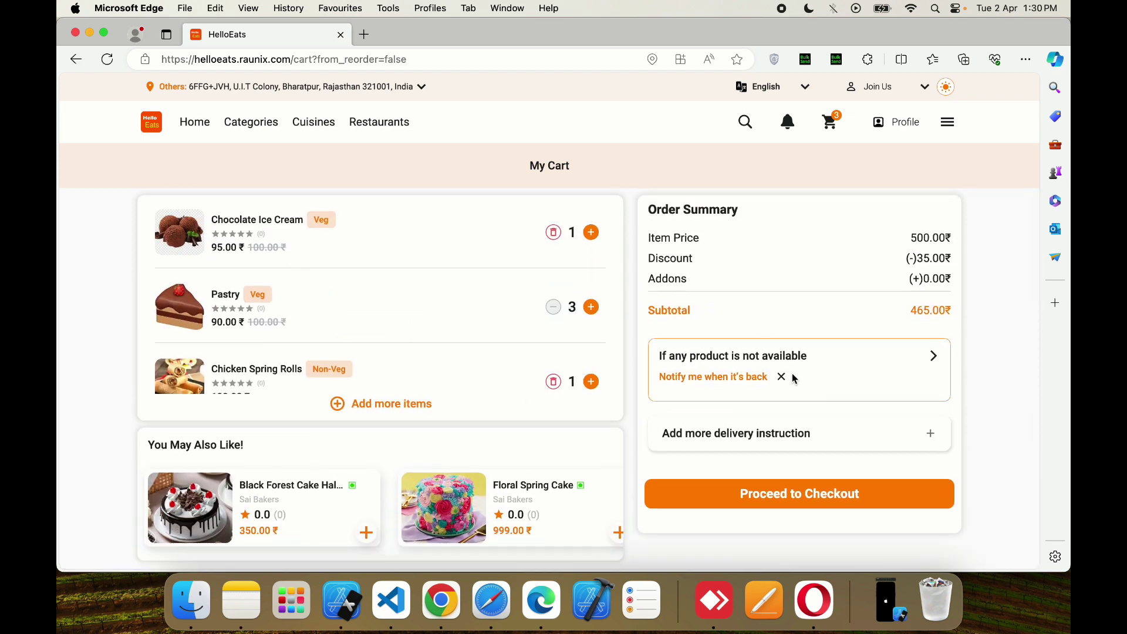
- Pick delivery instructions, settling on 'Deliver to front door', and proceed to checkout
left_click(931, 434)
scroll(733, 475, "down", 2)
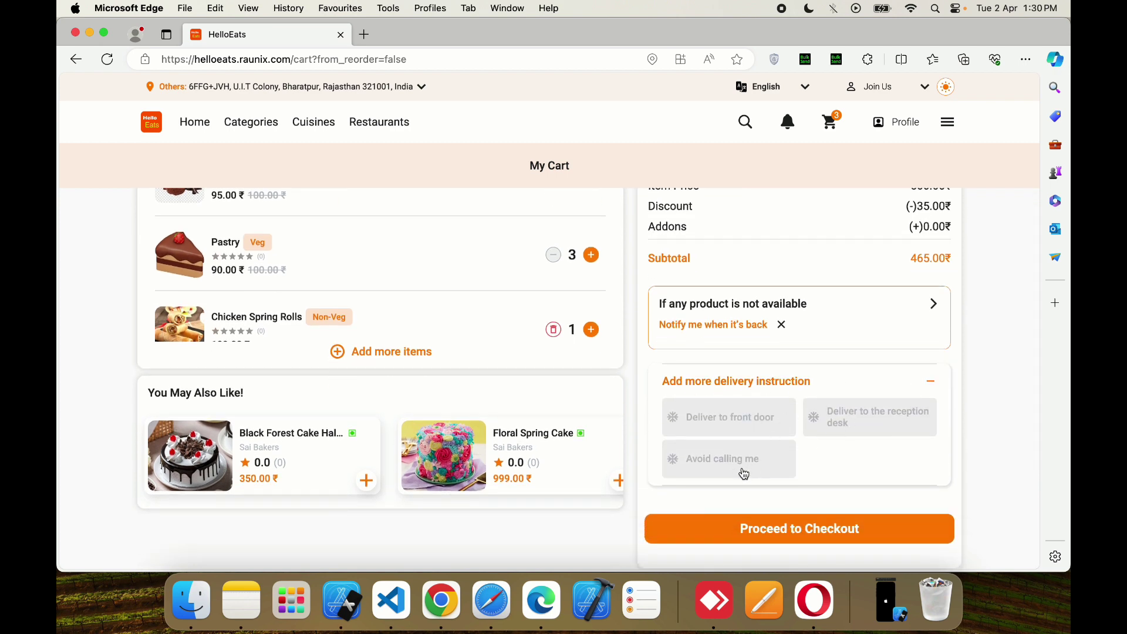
left_click(742, 471)
left_click(744, 425)
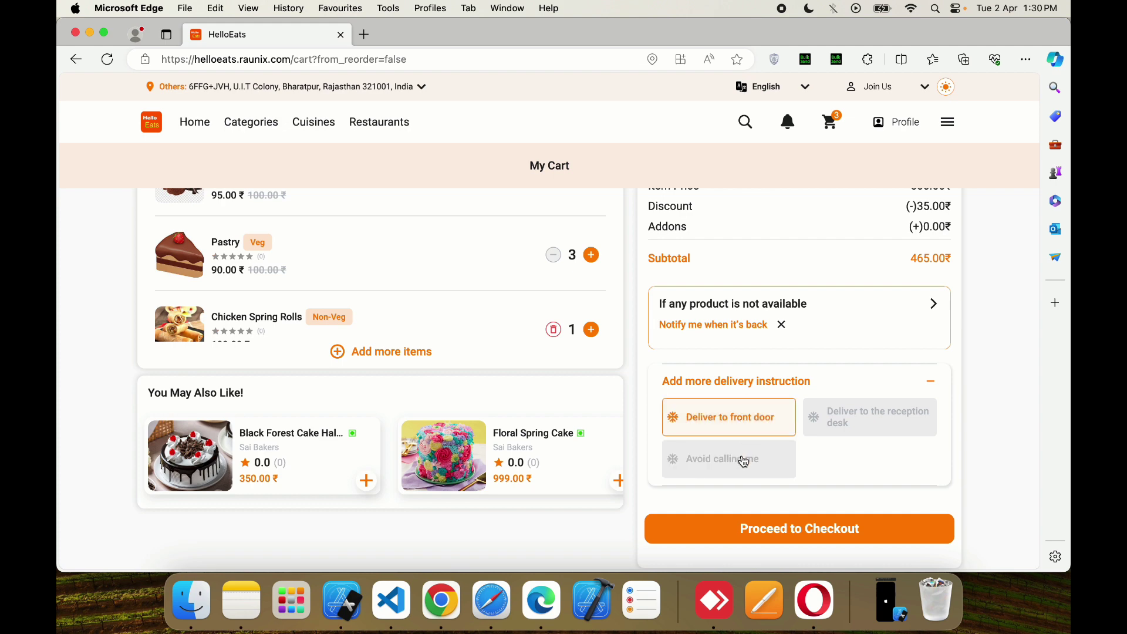
left_click(755, 542)
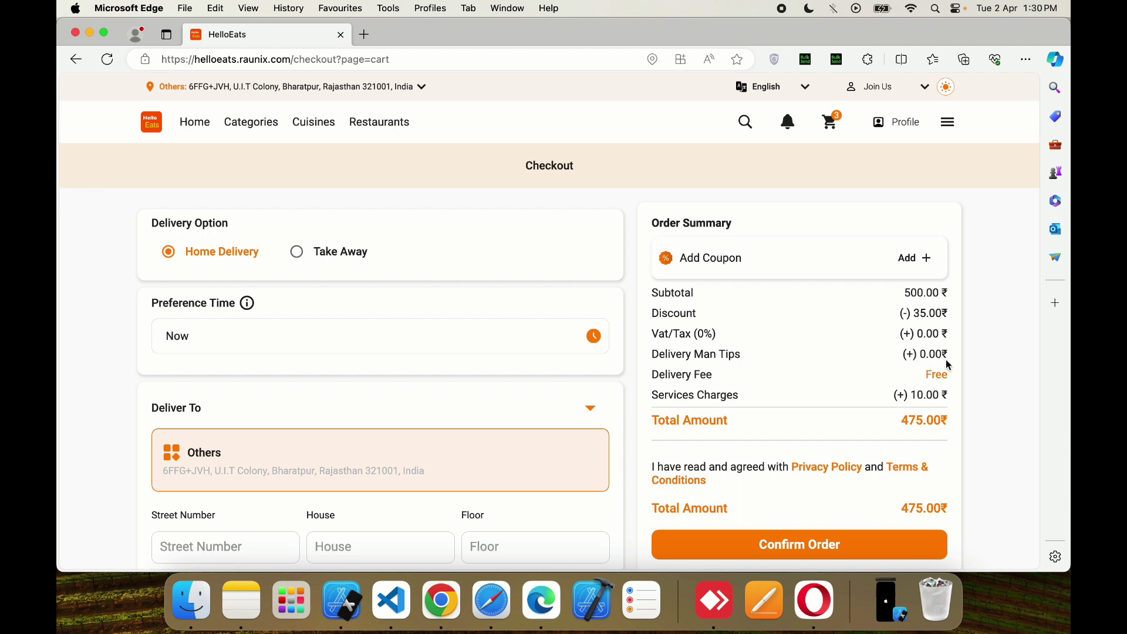
left_click(329, 253)
left_click(239, 252)
left_click(590, 347)
scroll(589, 347, "down", 1)
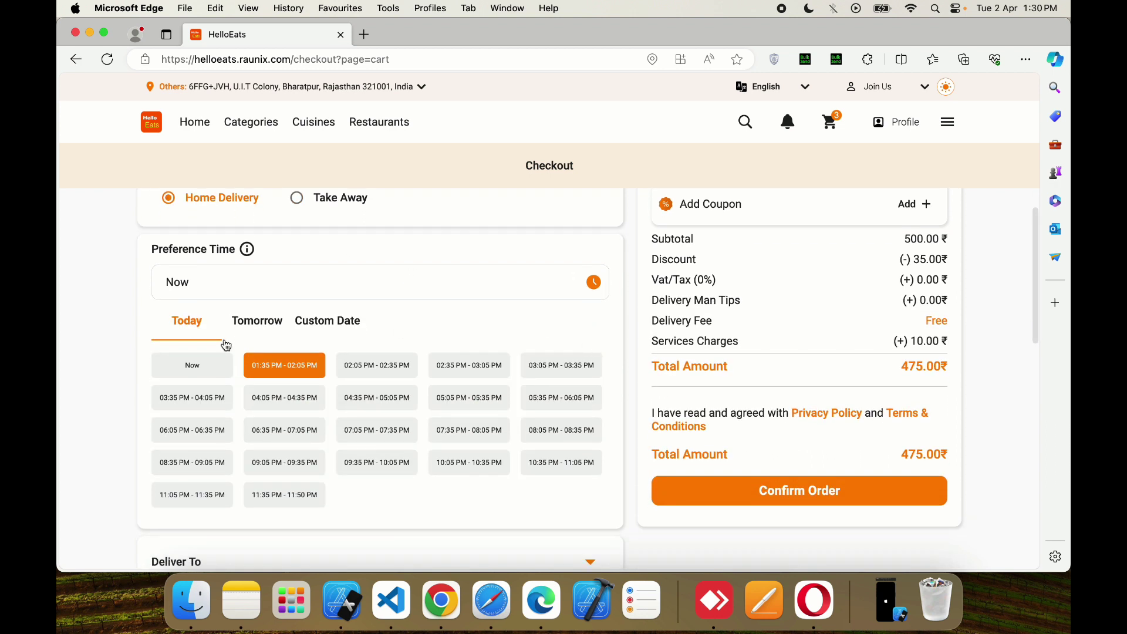
left_click(200, 368)
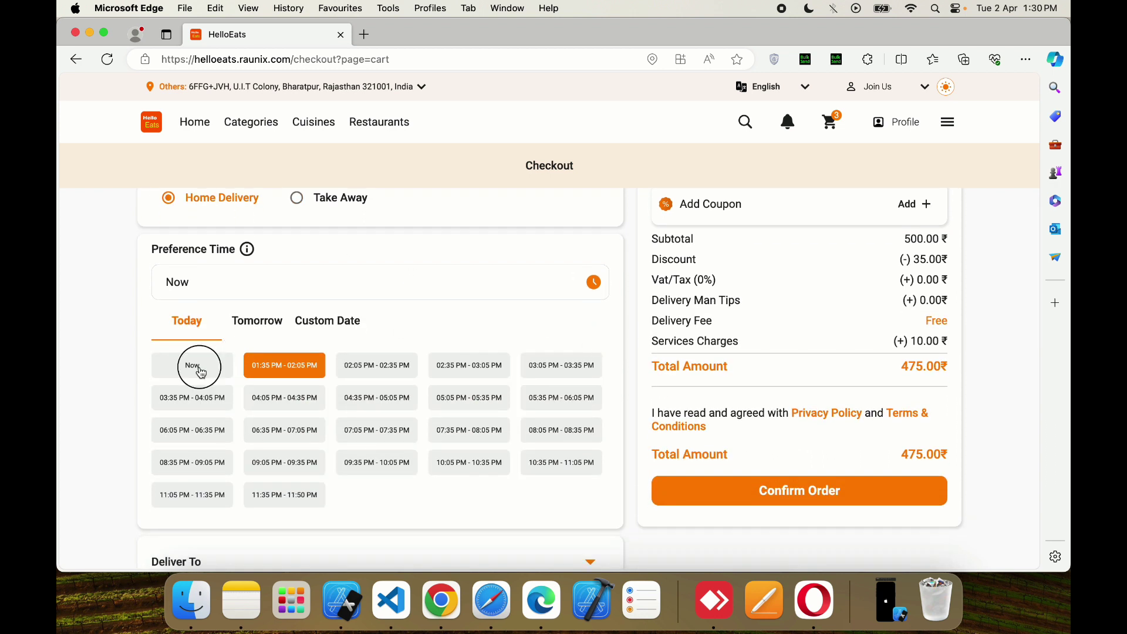
left_click(592, 291)
left_click(282, 364)
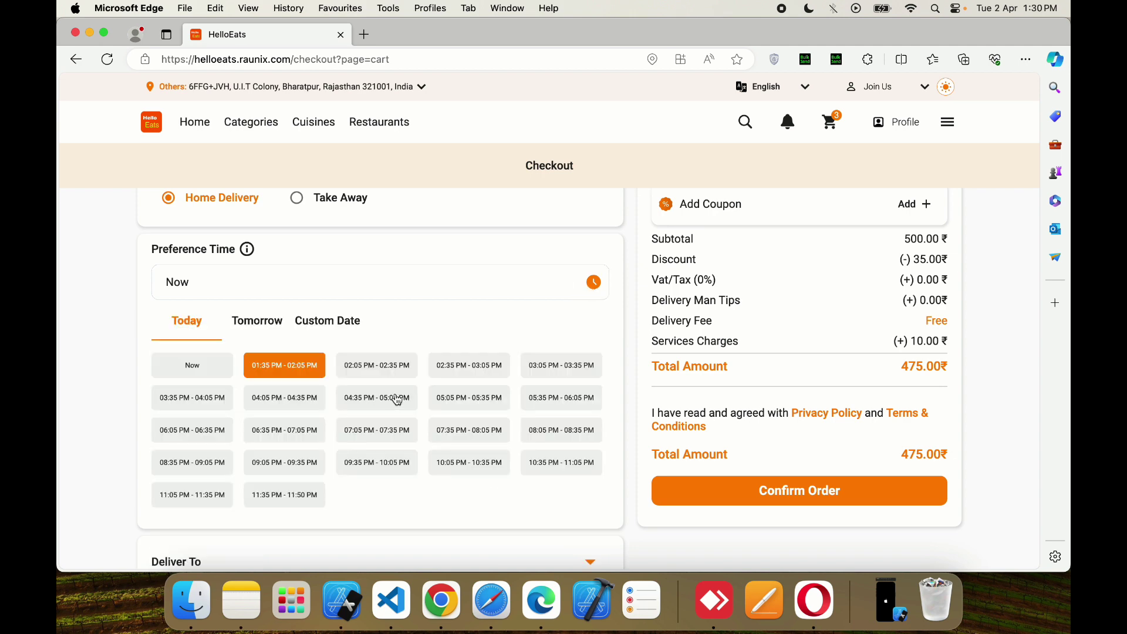
left_click(605, 284)
left_click(266, 322)
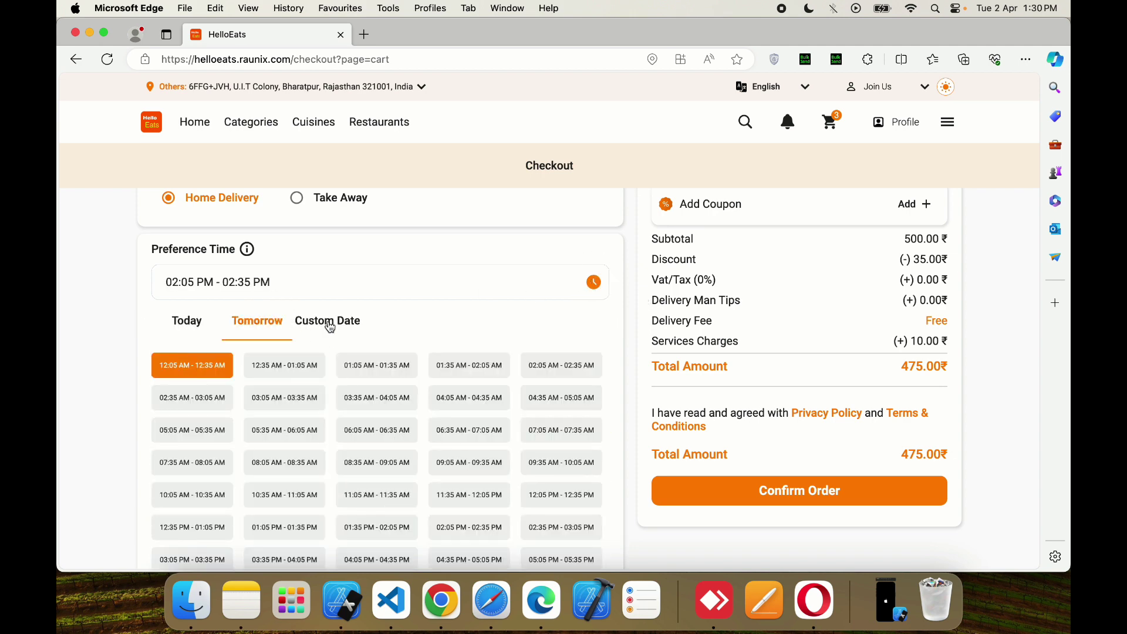
scroll(332, 461, "down", 3)
scroll(333, 461, "up", 2)
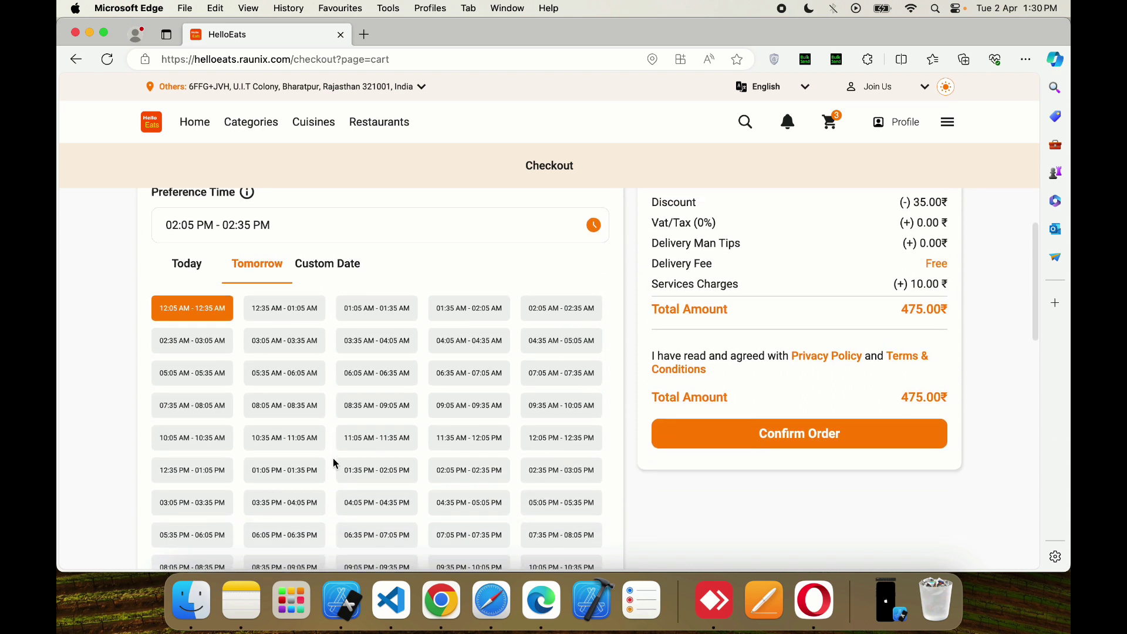
left_click(187, 291)
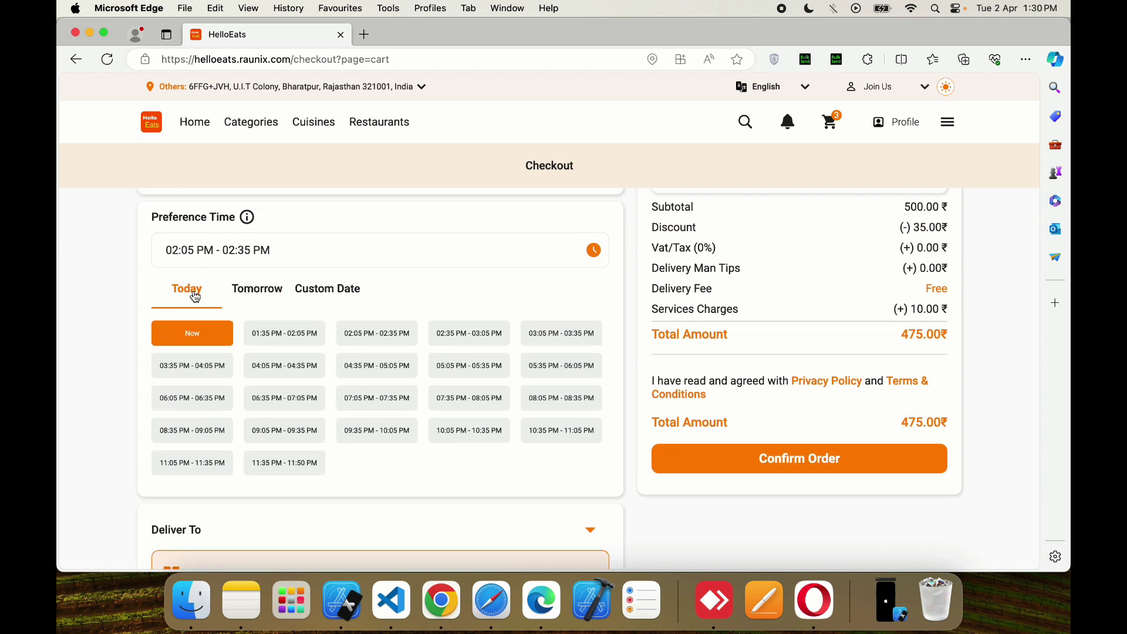
left_click(202, 335)
scroll(609, 350, "down", 2)
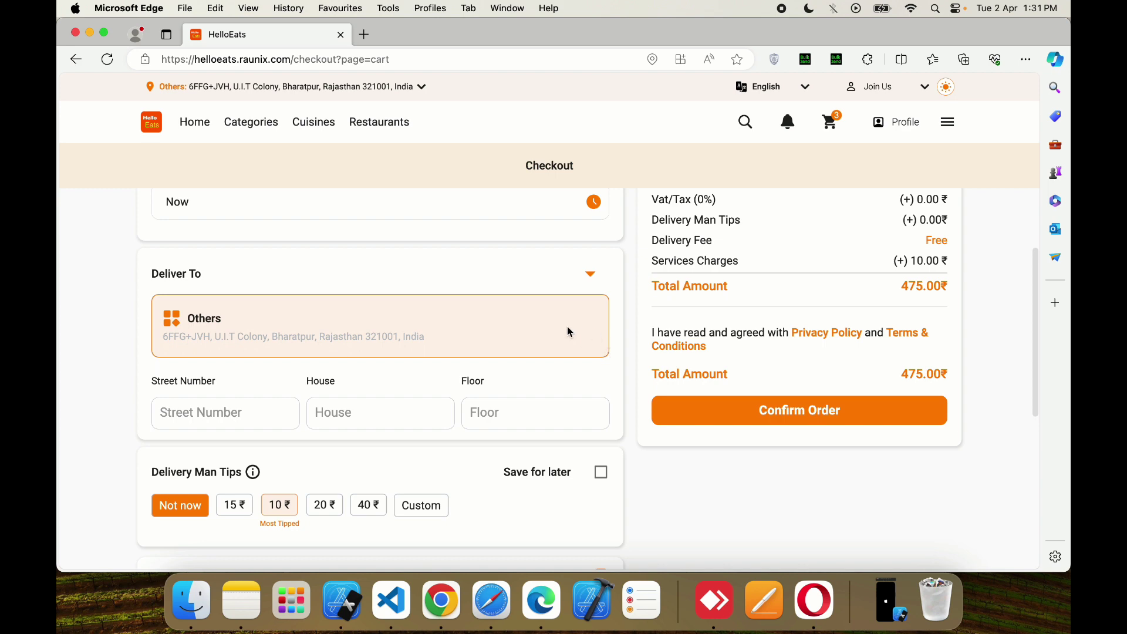
- Save the current map location as a Home address, view it on the map, then return to the cart
left_click(588, 276)
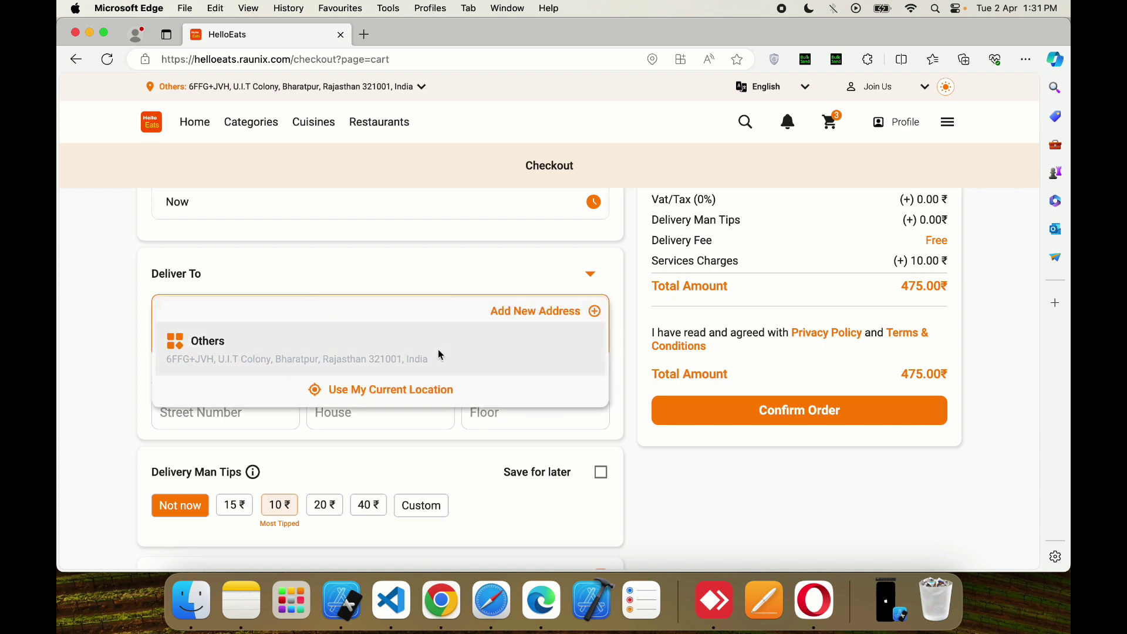
left_click(529, 312)
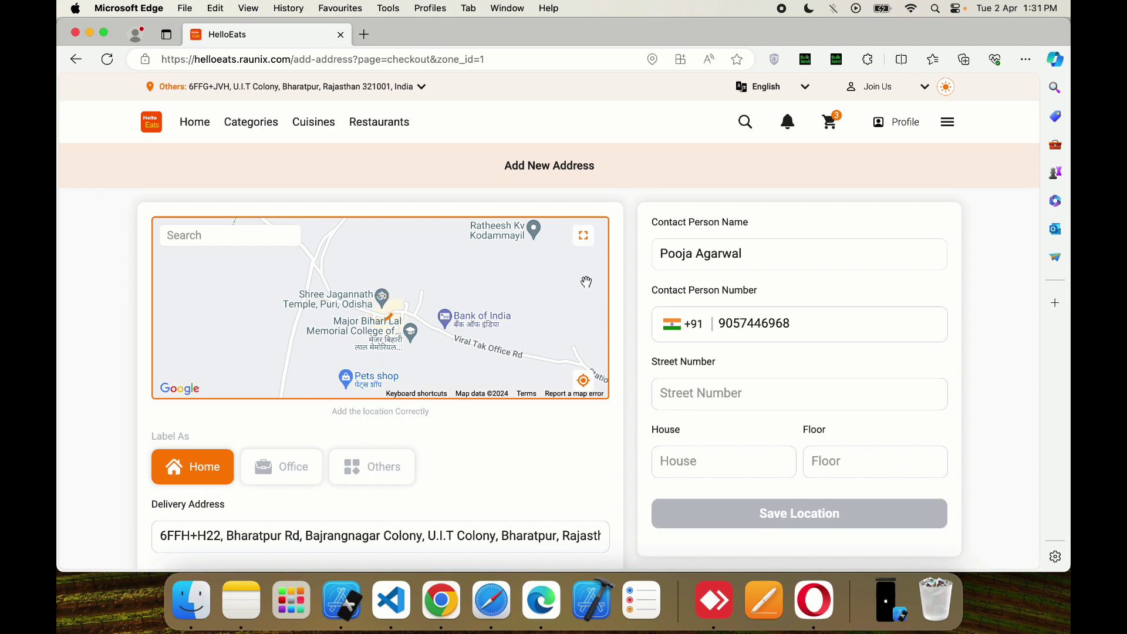
left_click(585, 382)
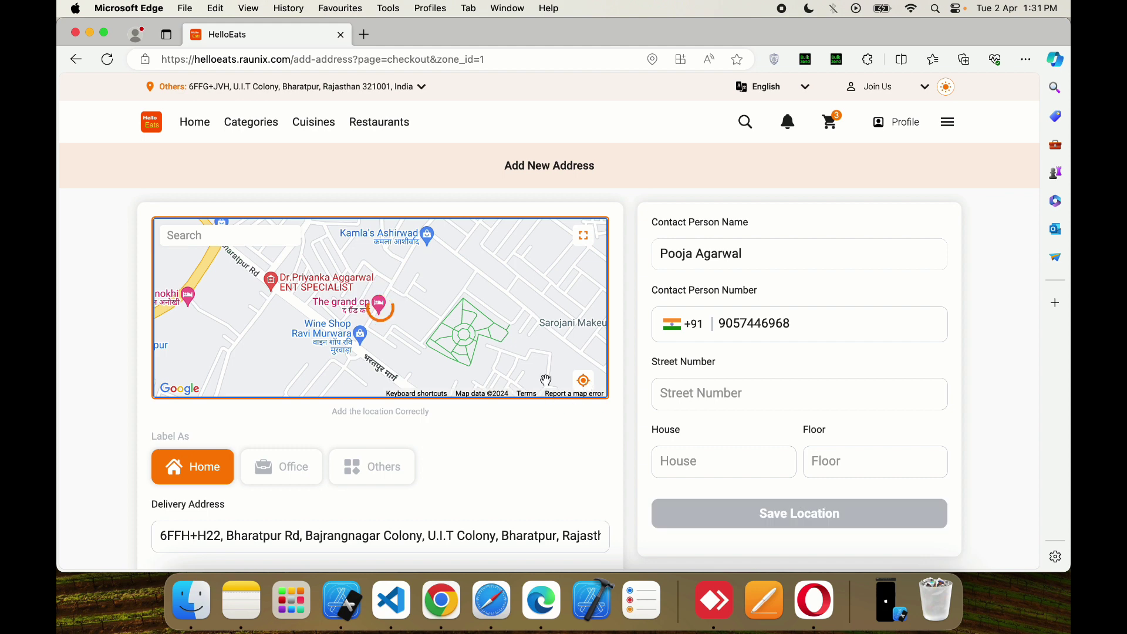
scroll(492, 452, "down", 2)
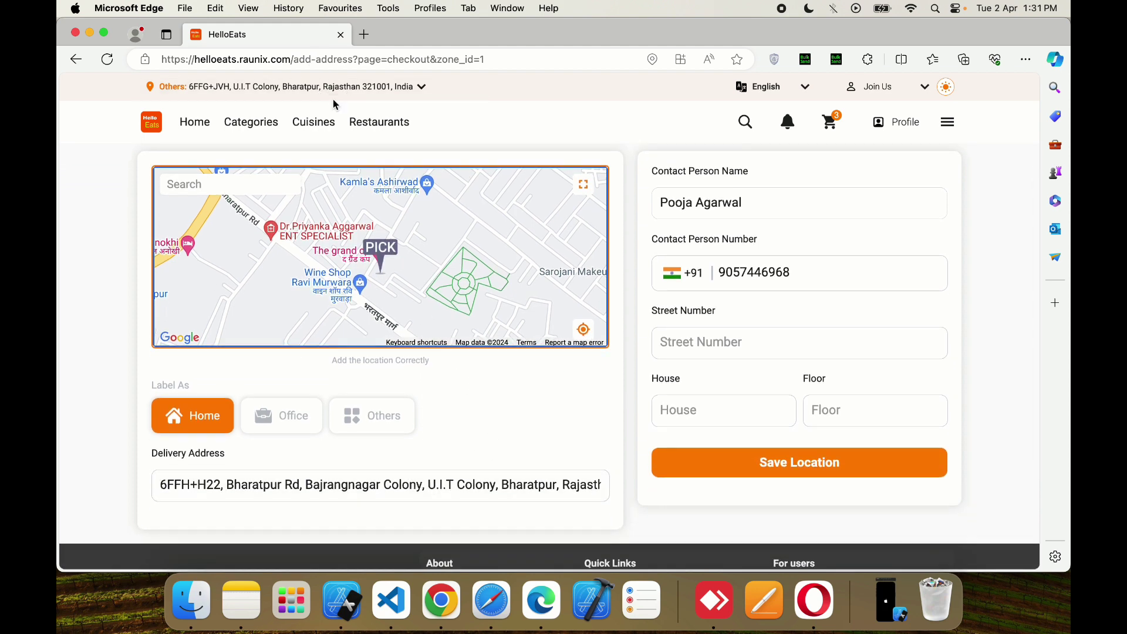
scroll(775, 373, "up", 2)
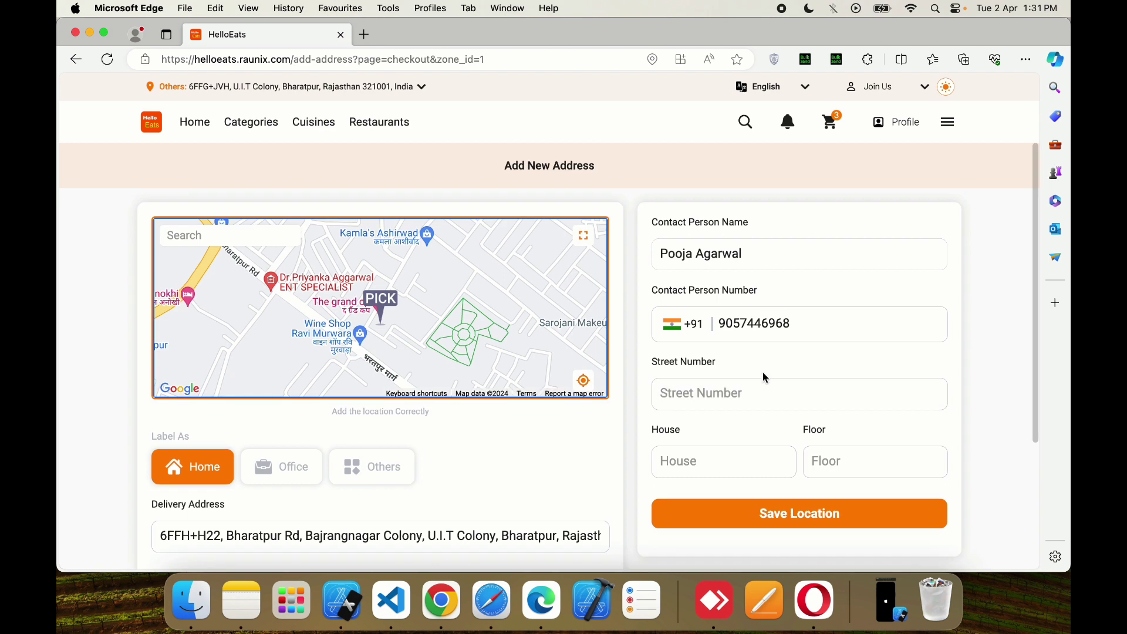
left_click(796, 515)
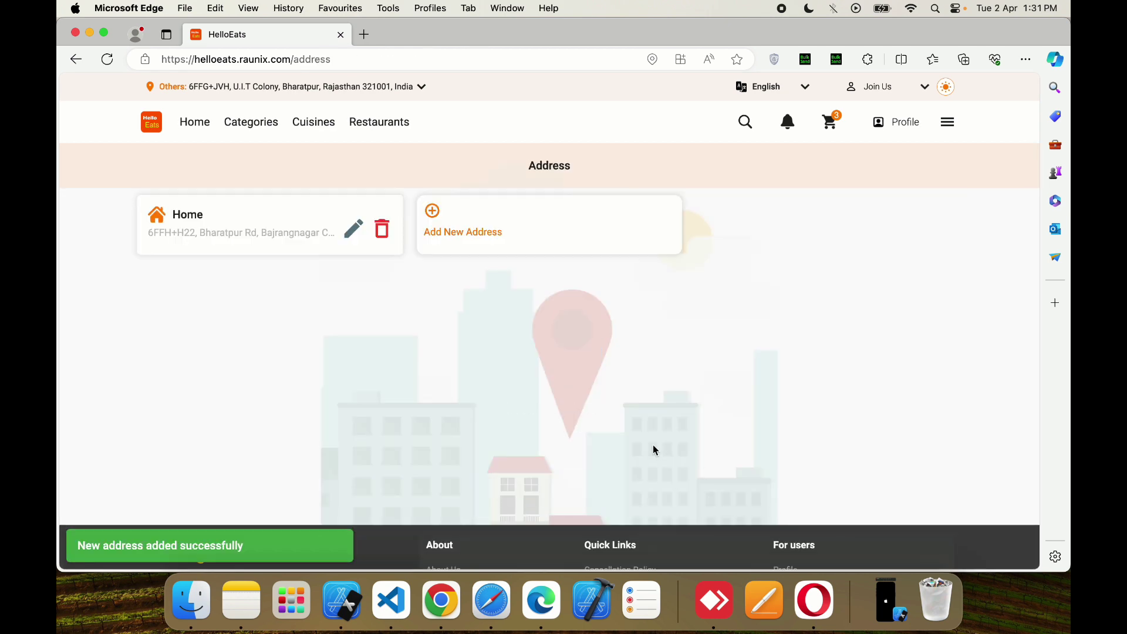
left_click(292, 232)
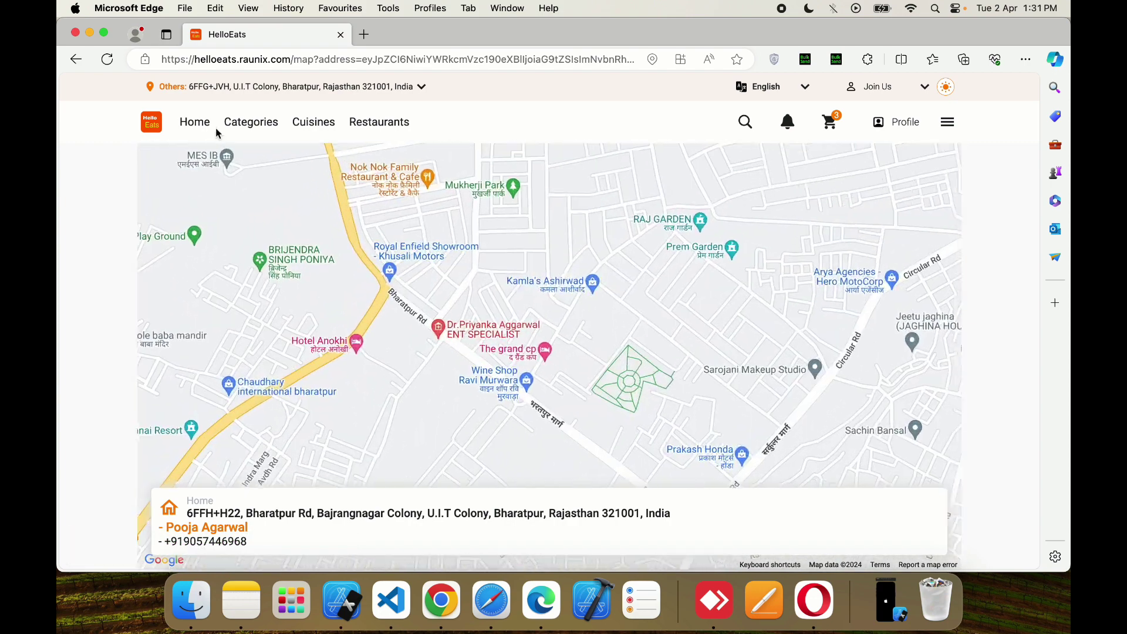
left_click(823, 130)
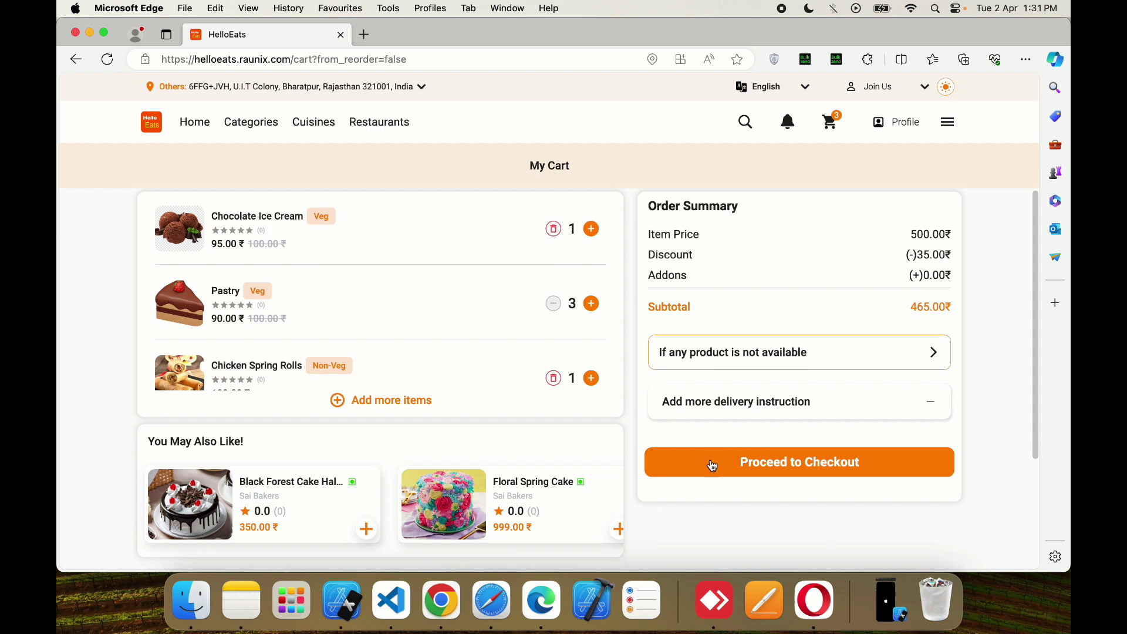
- Proceed to checkout and set the saved Home address as the delivery address
left_click(714, 461)
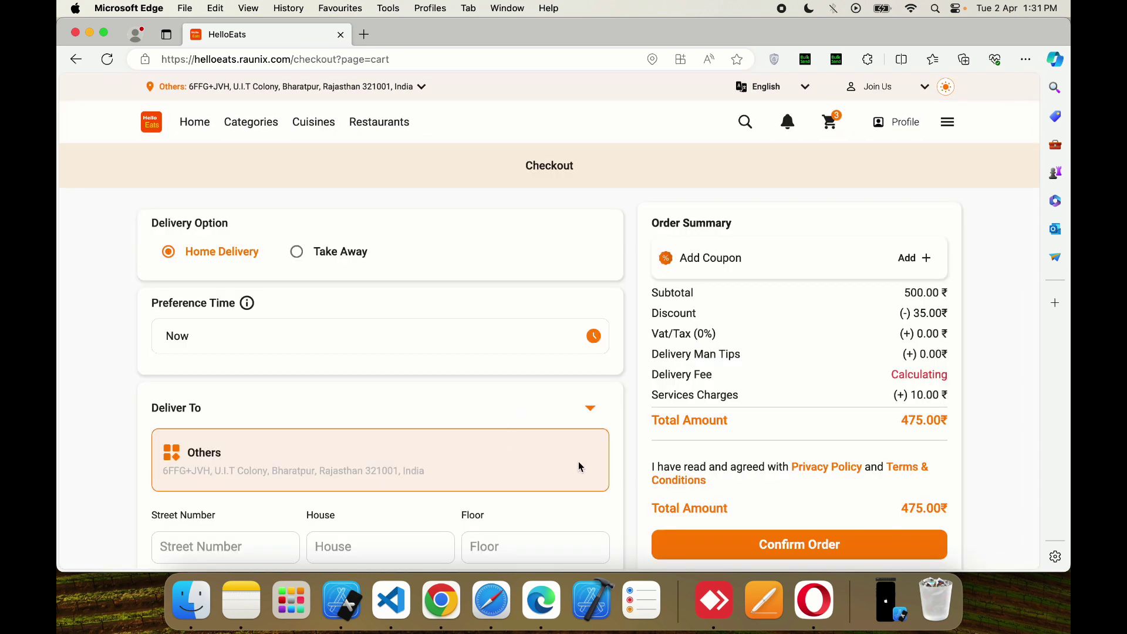
left_click(591, 410)
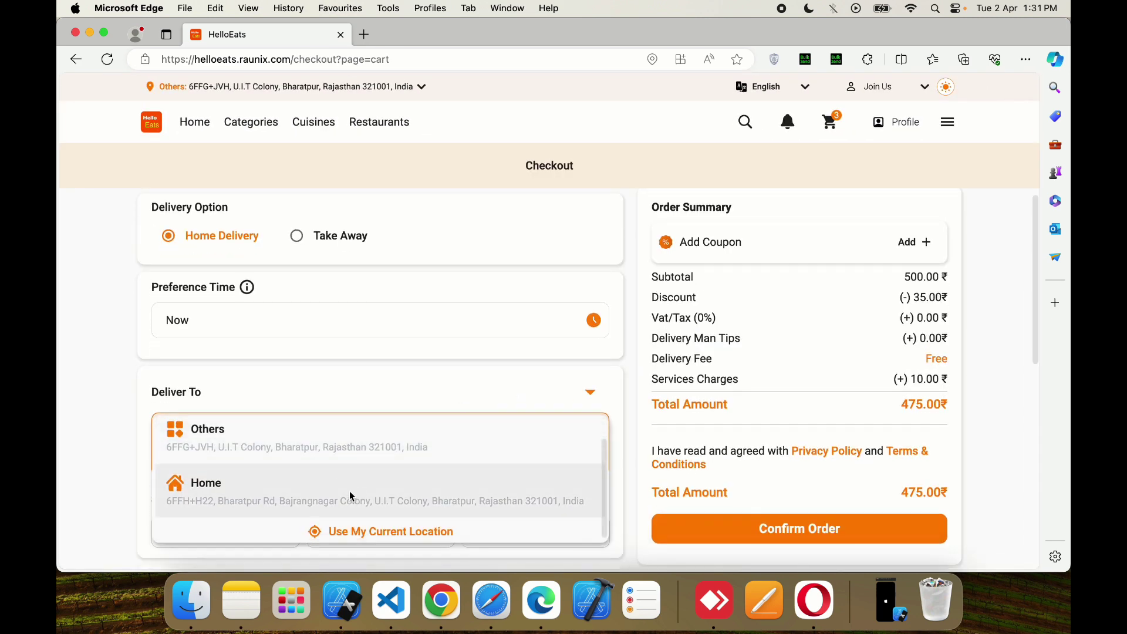
left_click(350, 492)
left_click(591, 392)
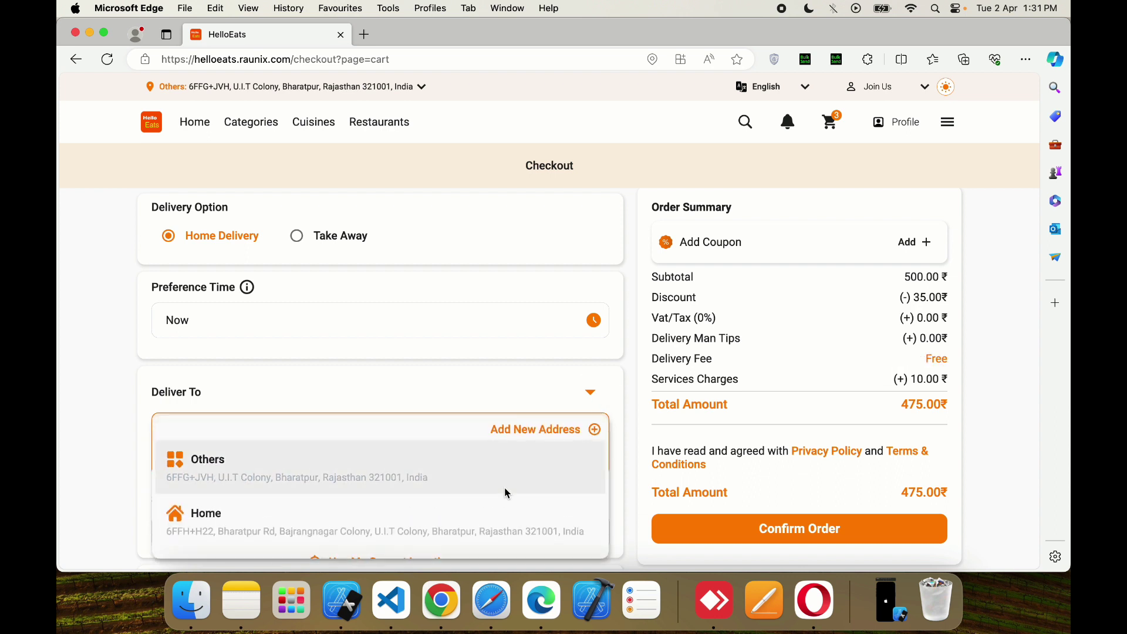
left_click(492, 370)
- Try 15, 10, 20 and 40 ₹ courier tips, settle on no tip, and bring up payment choices
scroll(441, 417, "down", 3)
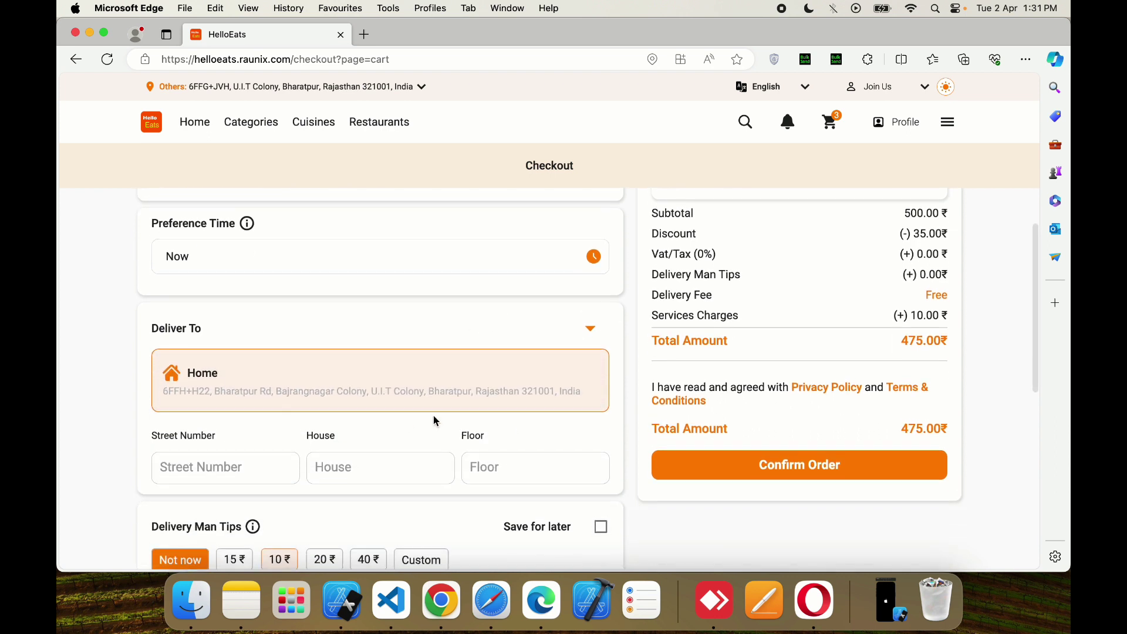
scroll(352, 404, "down", 2)
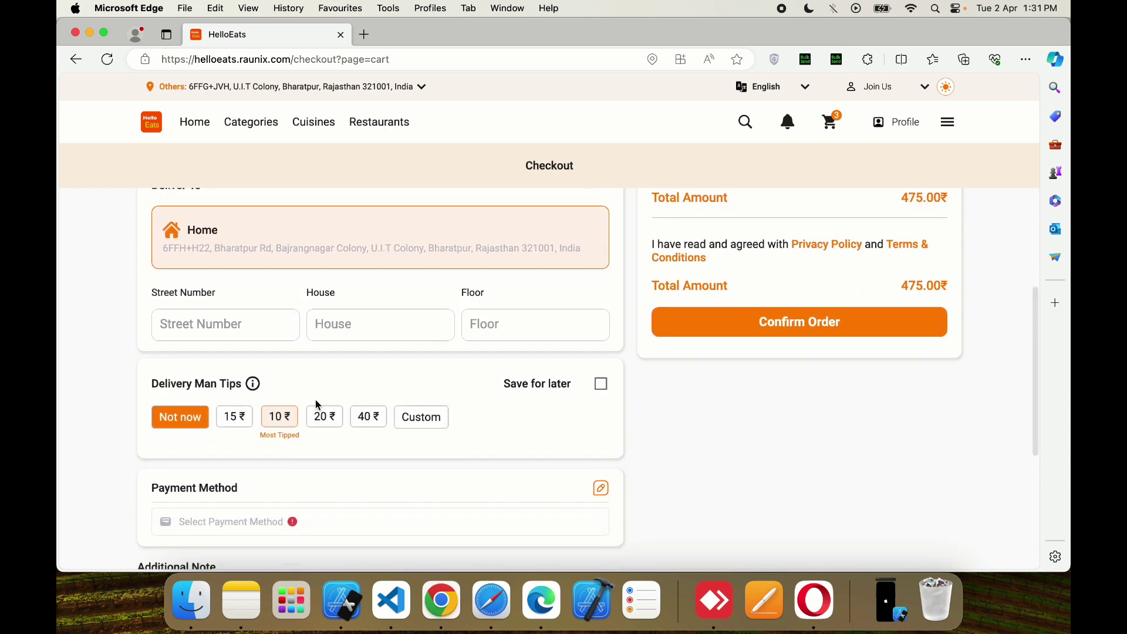
scroll(381, 415, "down", 2)
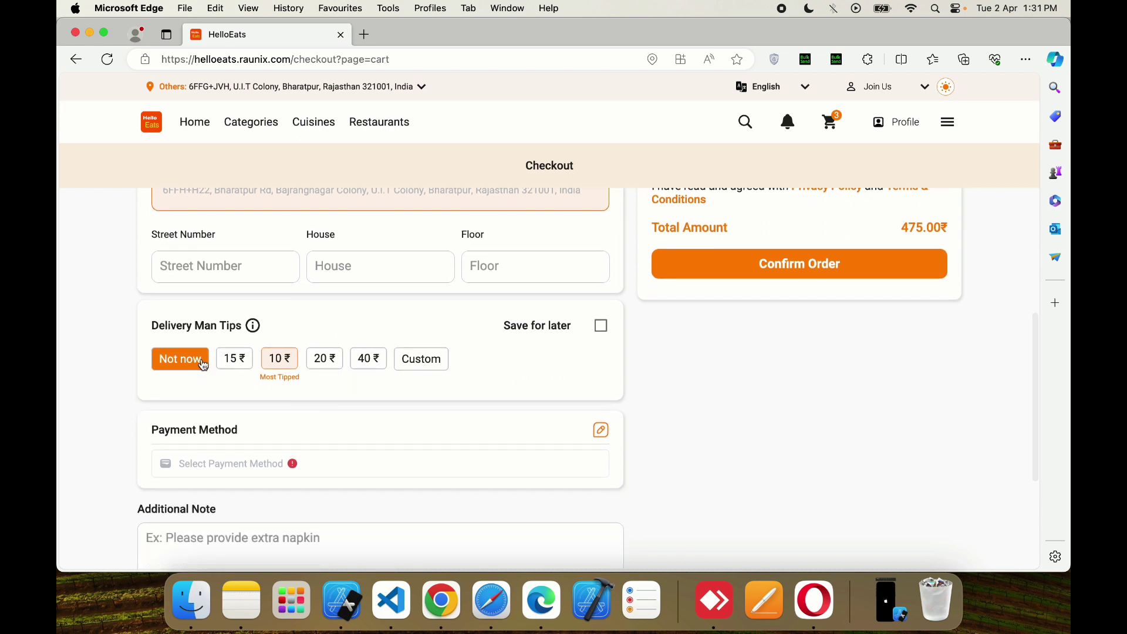
left_click(238, 363)
left_click(281, 361)
left_click(326, 361)
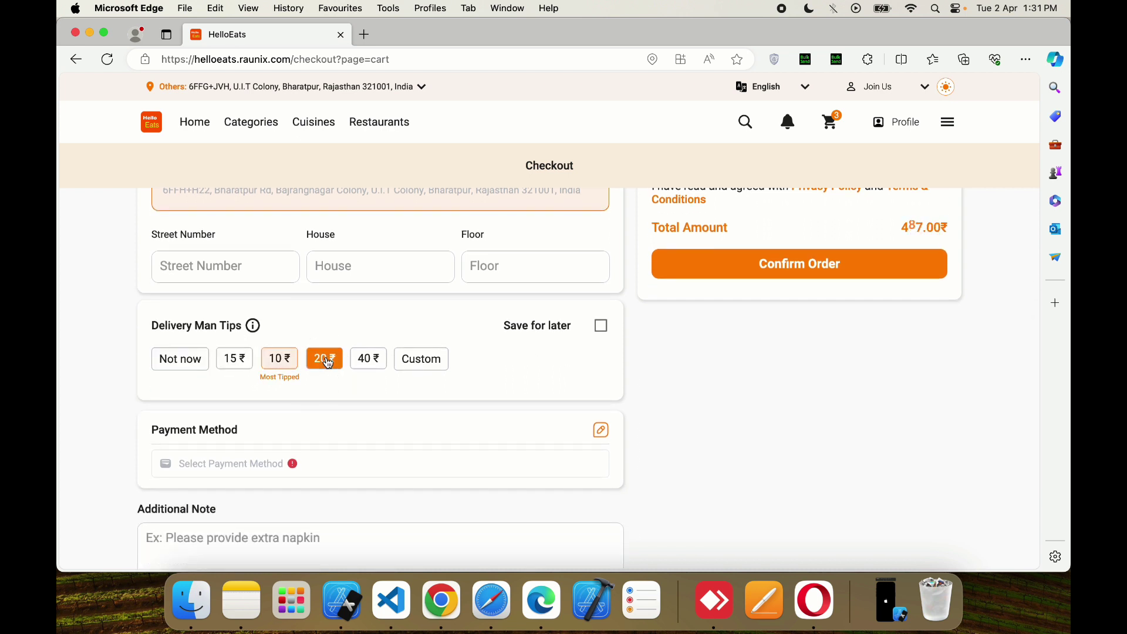
left_click(376, 363)
left_click(198, 368)
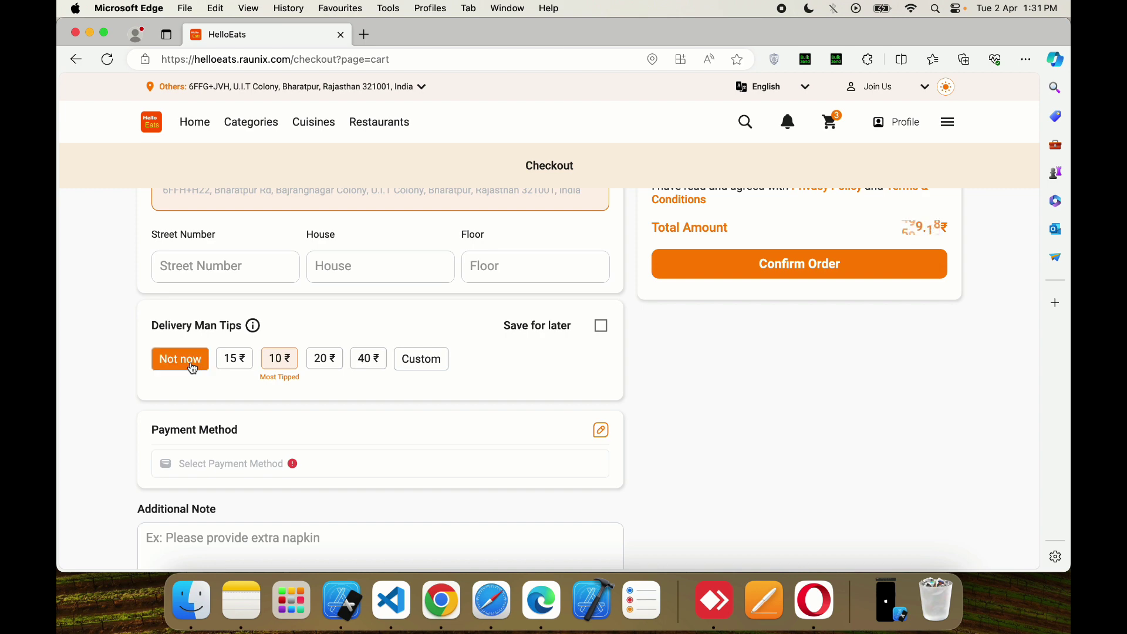
scroll(449, 444, "down", 5)
left_click(602, 285)
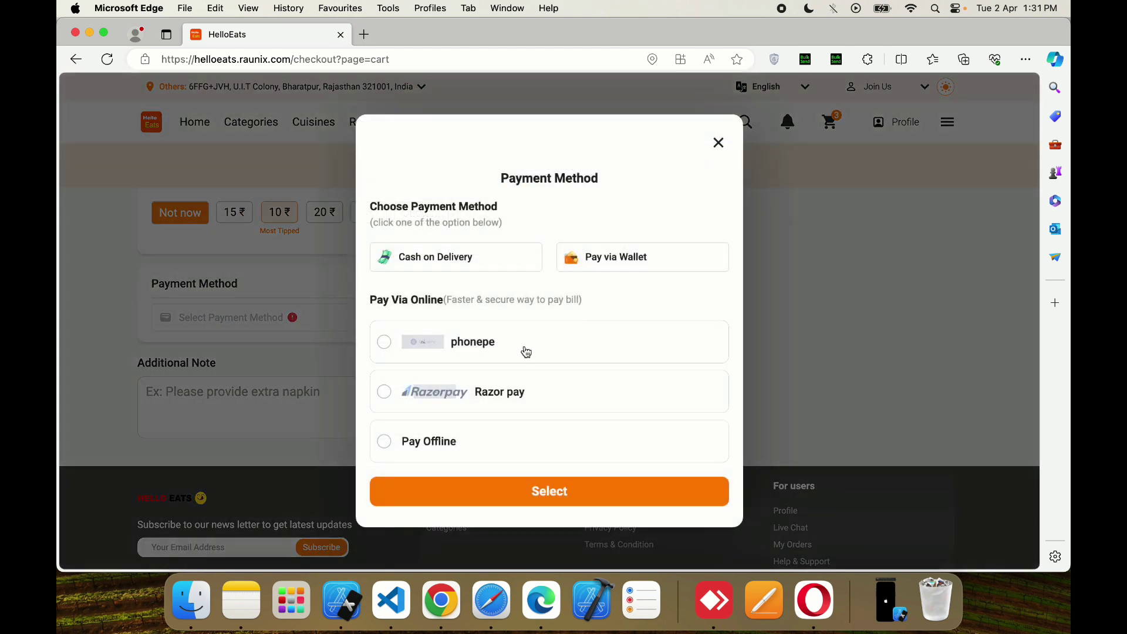
- After trying wallet and Razorpay, confirm Cash on Delivery as the payment method
left_click(461, 257)
left_click(623, 263)
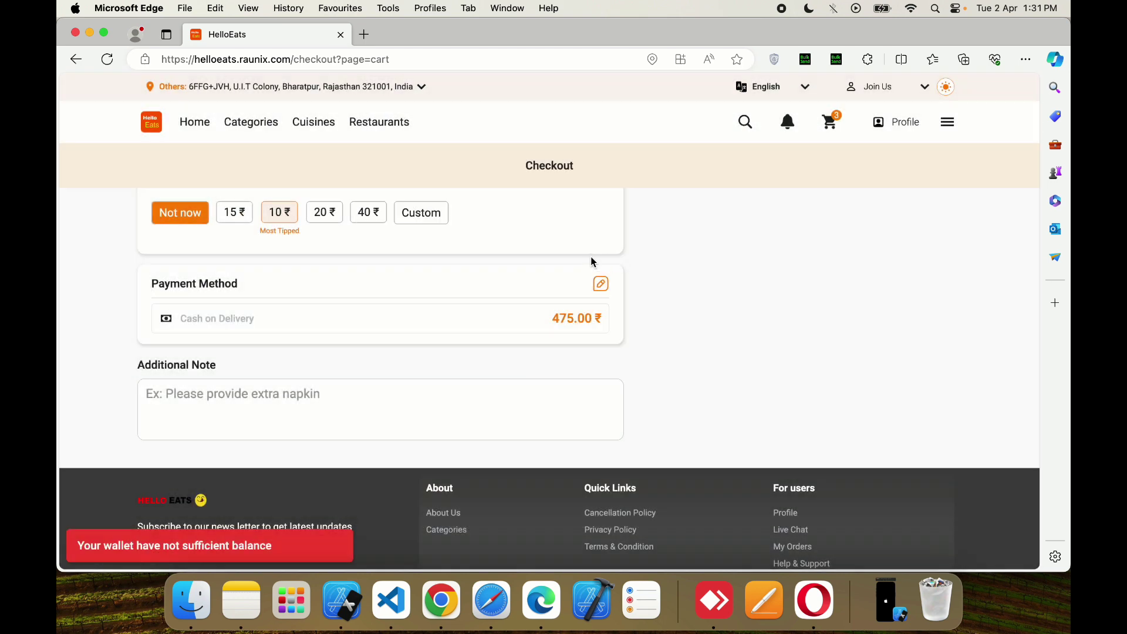
left_click(600, 286)
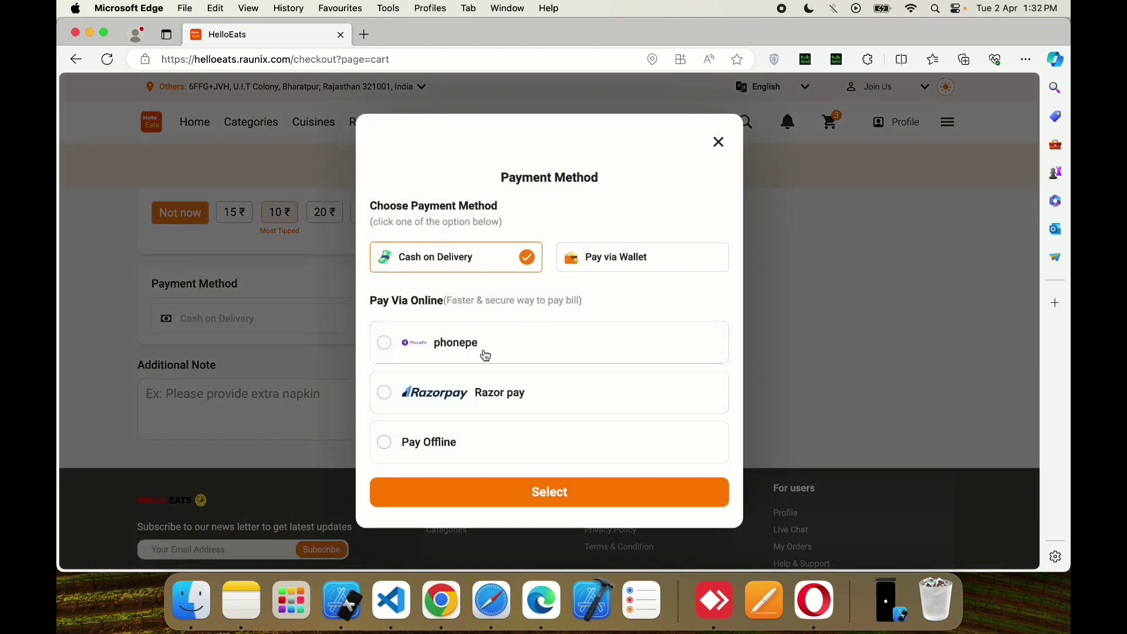
left_click(515, 394)
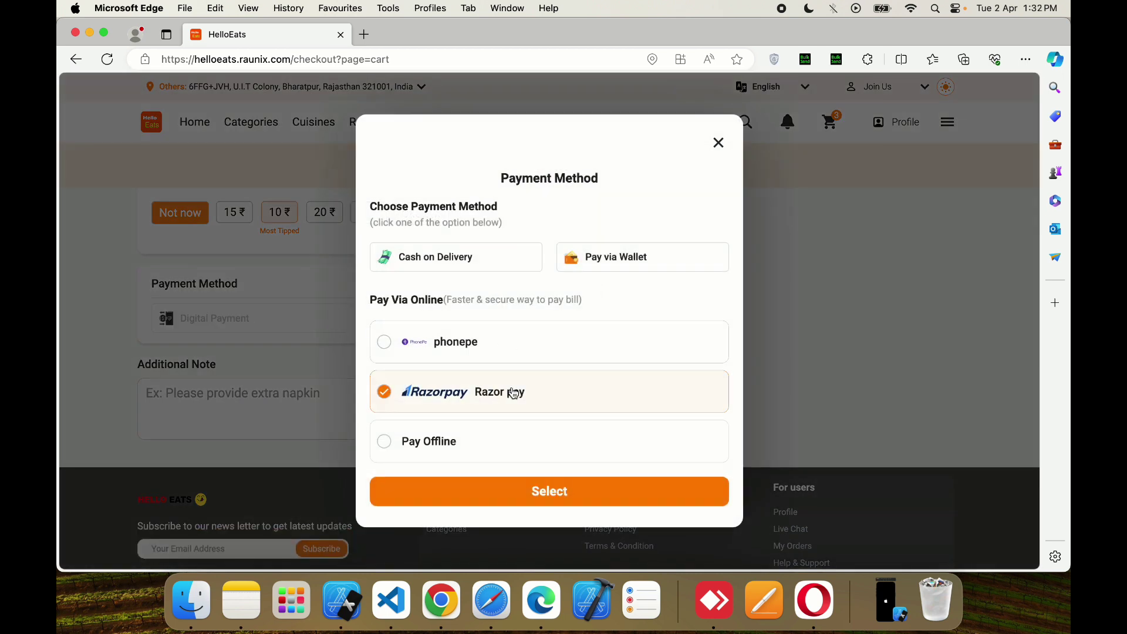
left_click(480, 259)
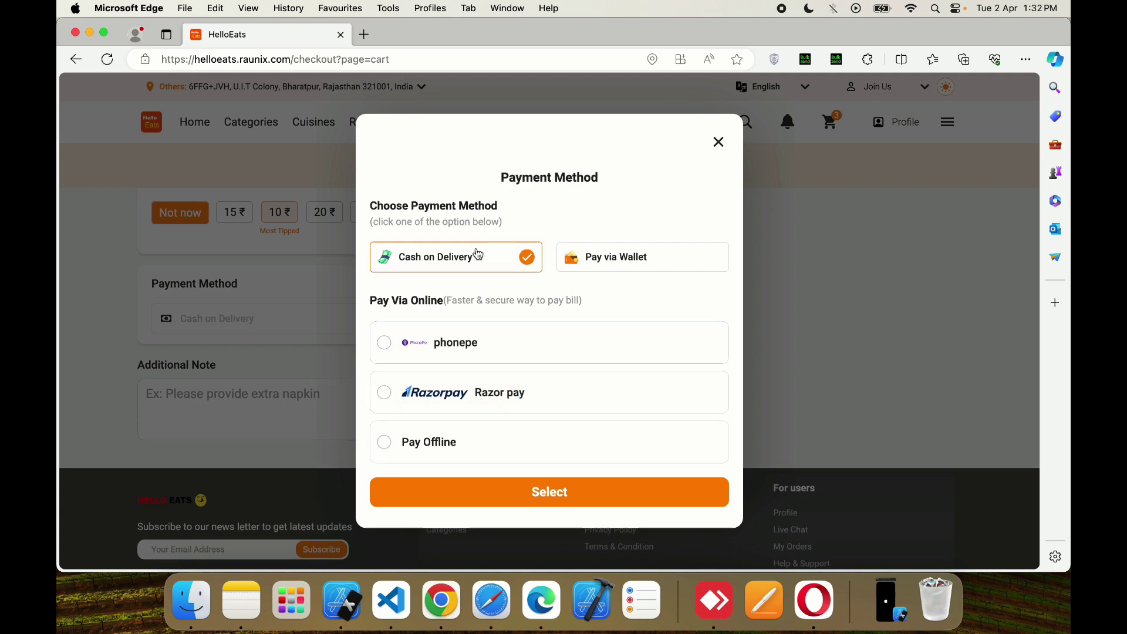
left_click(502, 493)
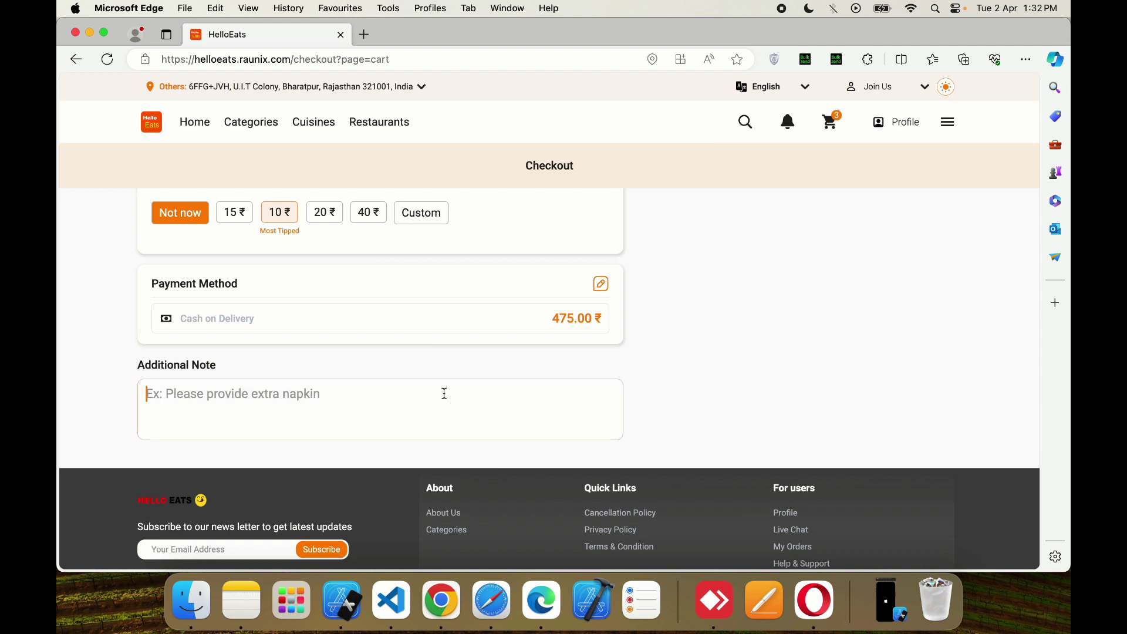
- Add the note 'please giv extra napkins' in Additional Note
left_click(444, 393)
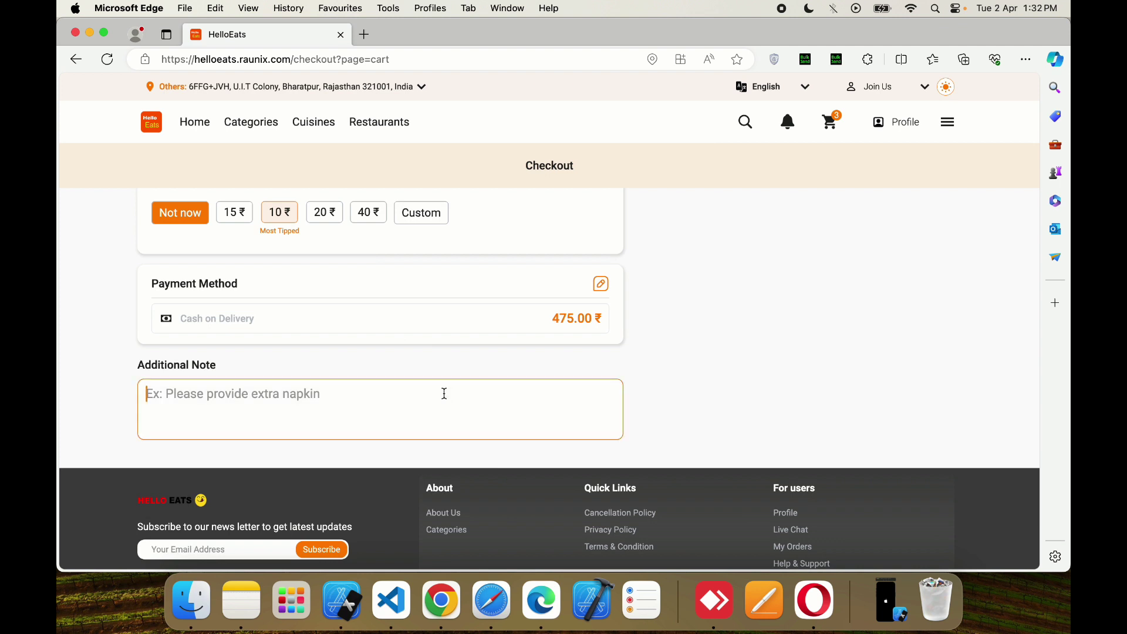
type("please giv extra napkins")
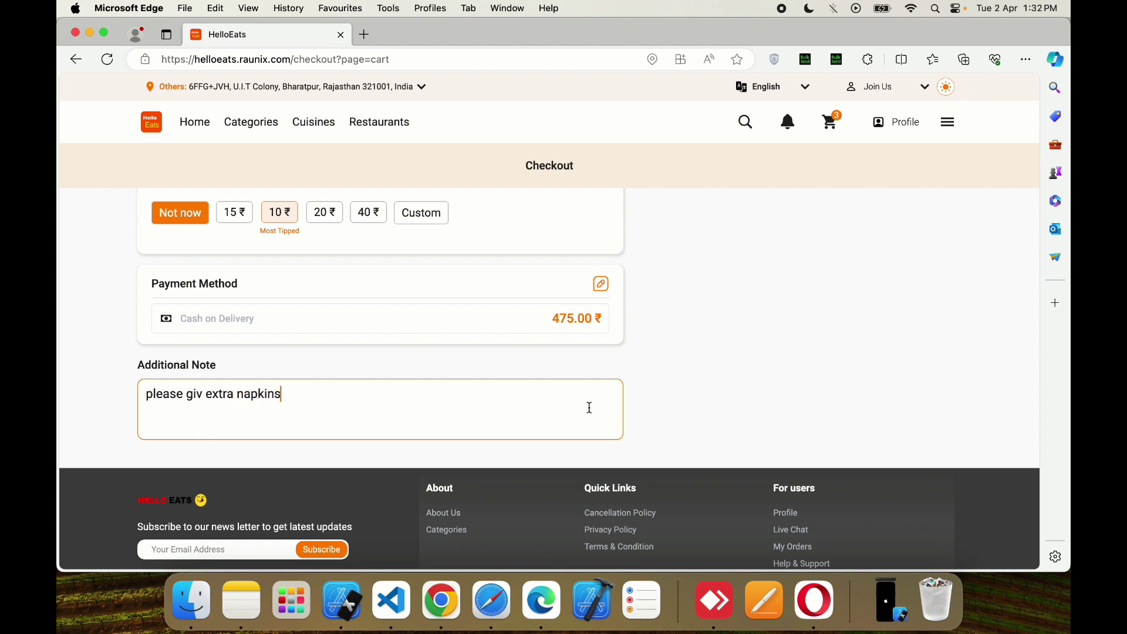
scroll(888, 322, "up", 10)
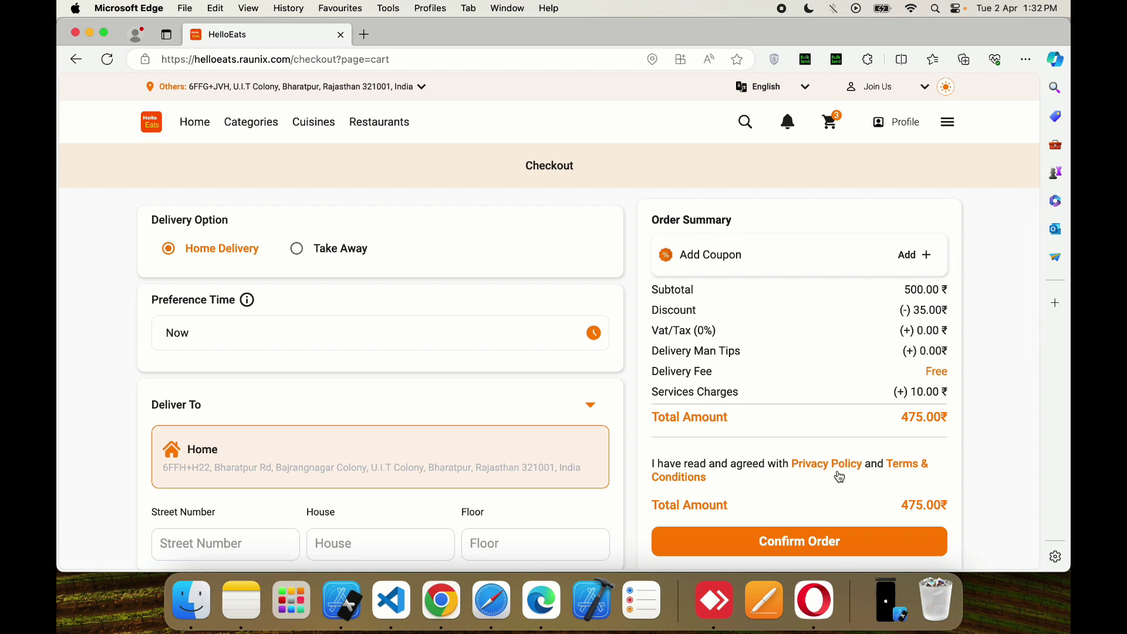
- Open and close the promo code window and the site's main menu
left_click(914, 257)
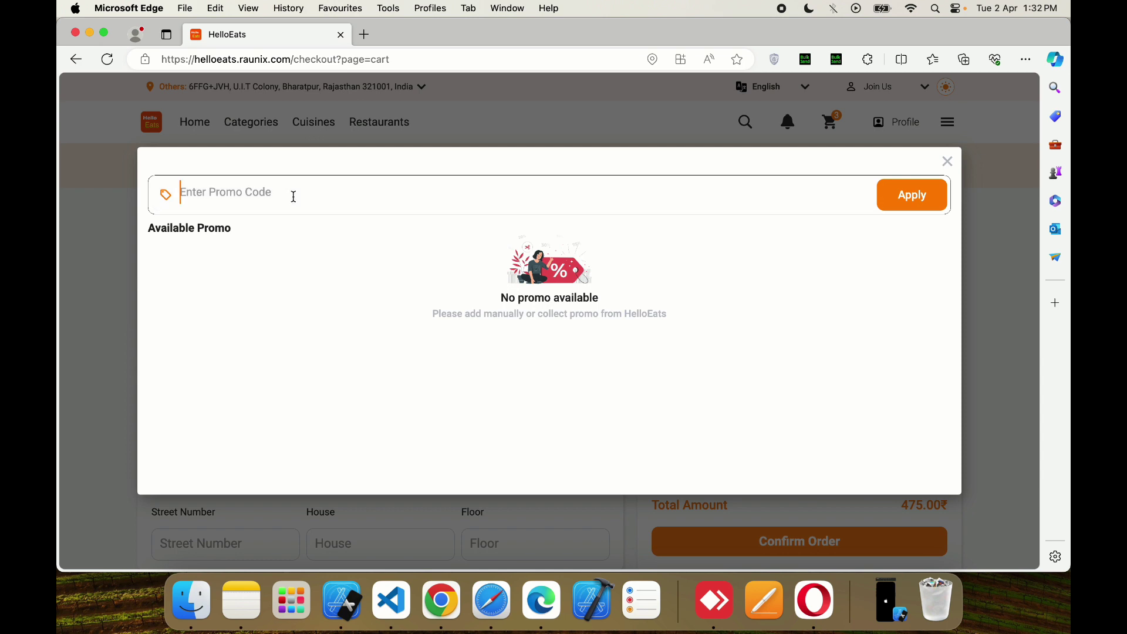
left_click(947, 167)
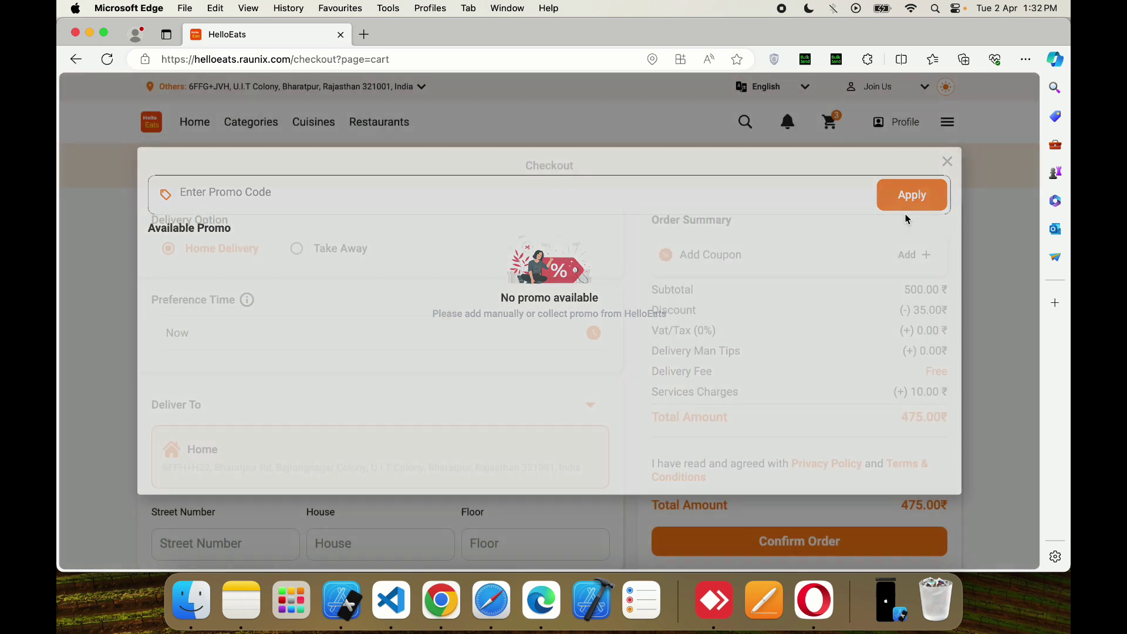
left_click(947, 123)
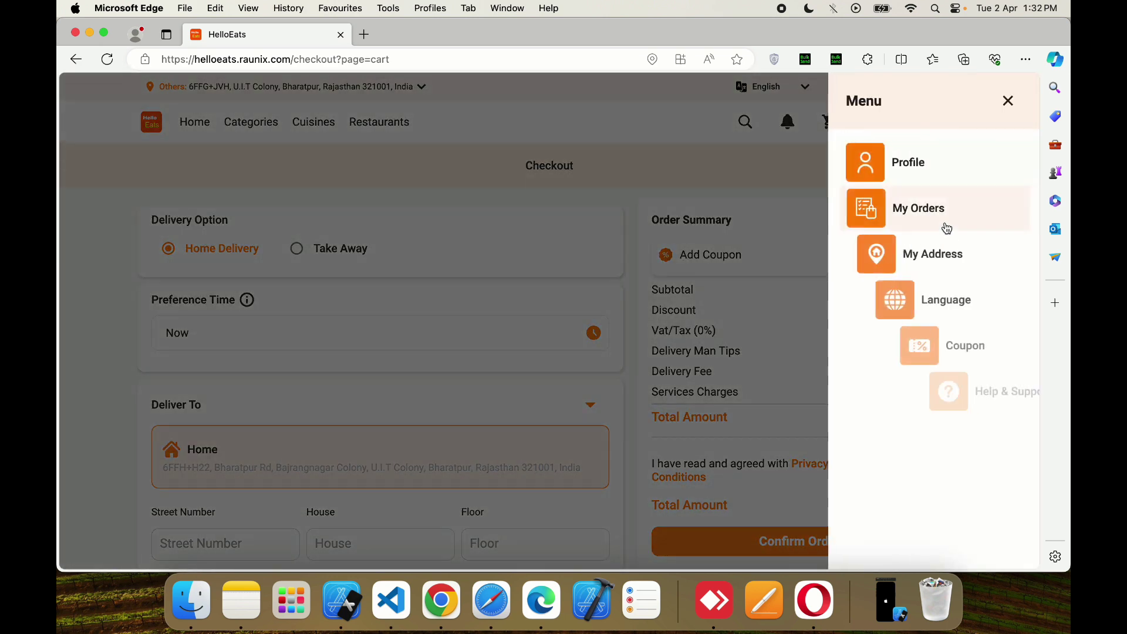
scroll(928, 267, "down", 2)
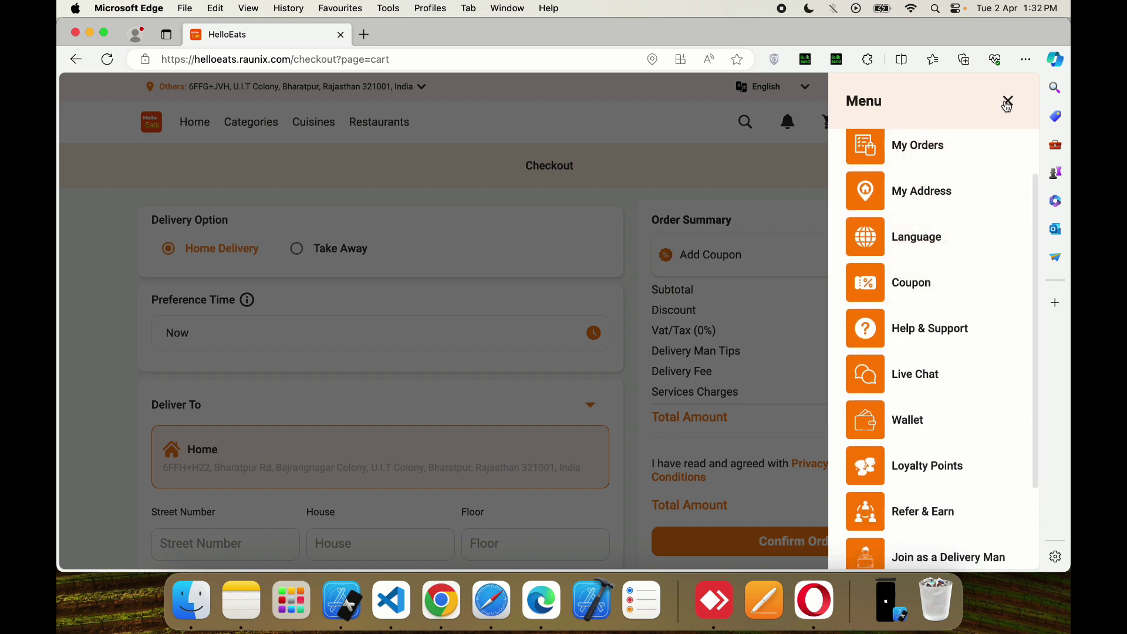
left_click(1008, 101)
- Toggle dark theme on and back off, then place the 475 ₹ order
left_click(946, 89)
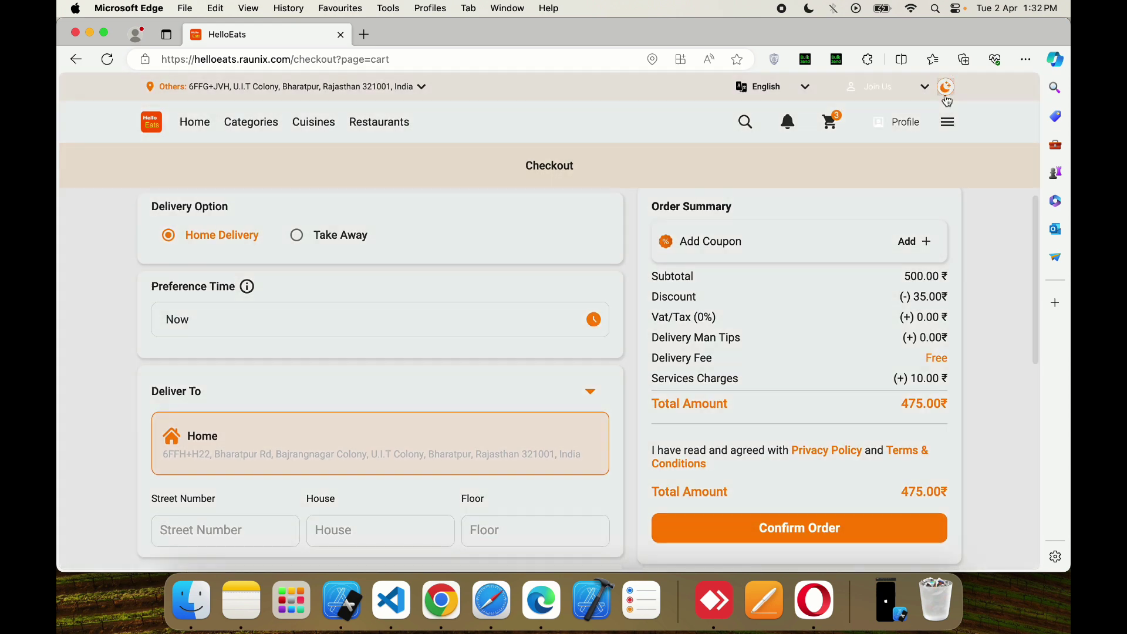
left_click(947, 89)
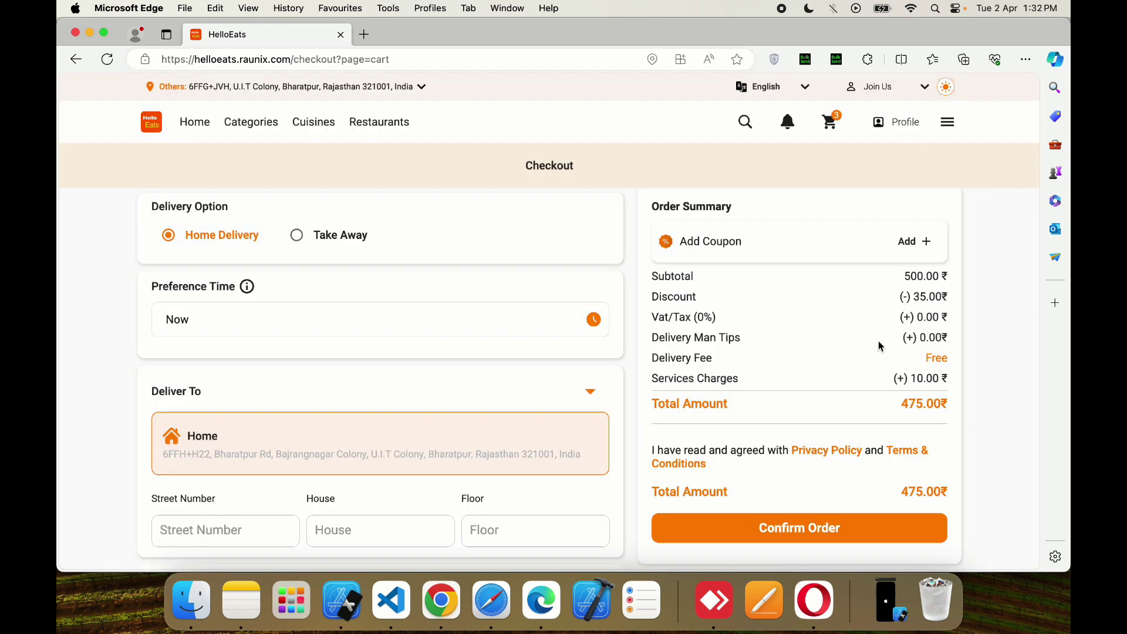
scroll(878, 344, "down", 3)
left_click(842, 354)
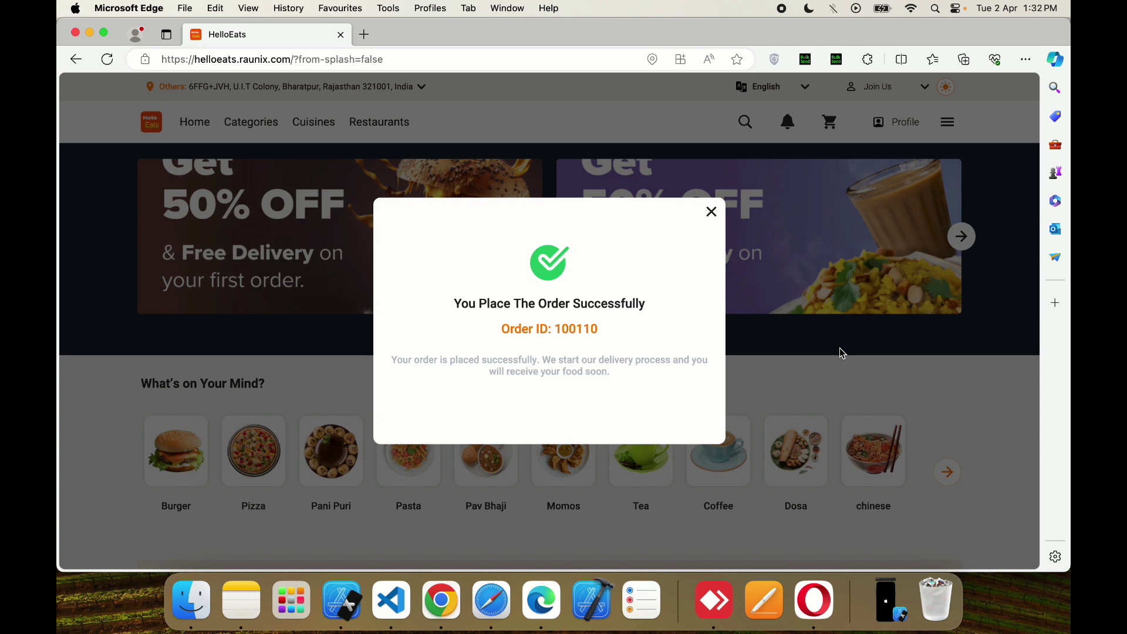
- Dismiss the order confirmation and open the newest order from My Orders
left_click(712, 212)
left_click(948, 123)
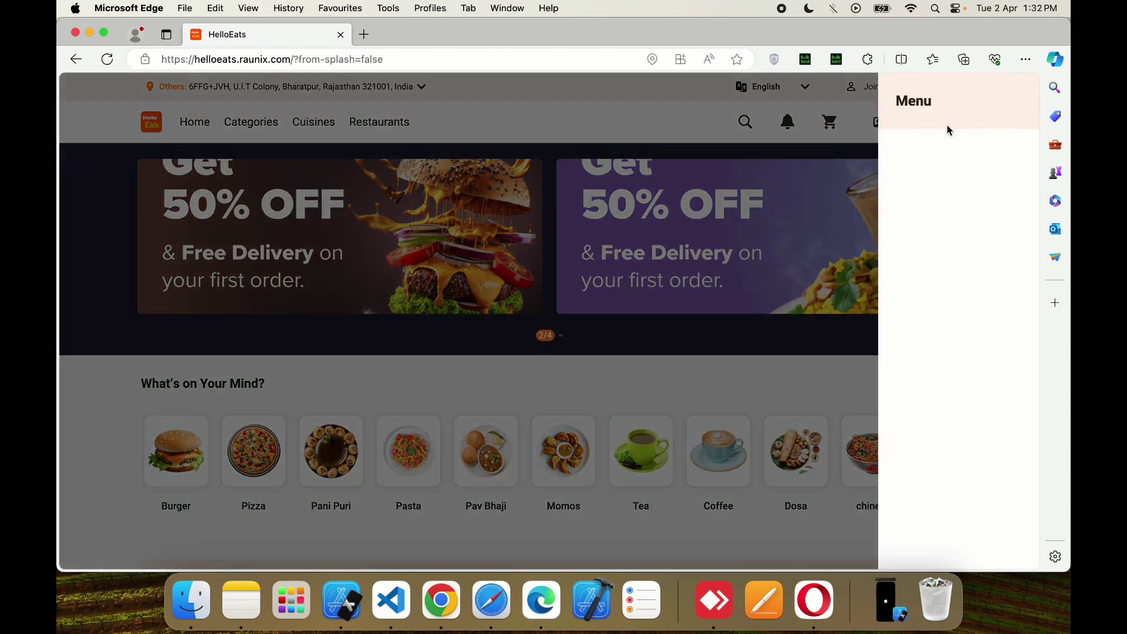
left_click(929, 207)
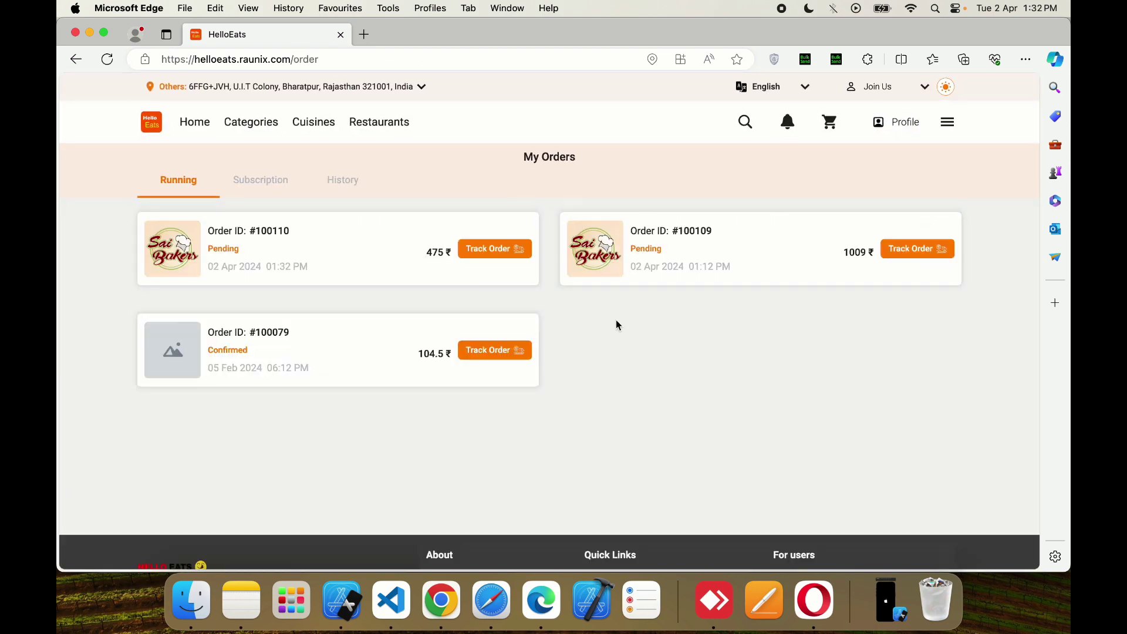
left_click(365, 256)
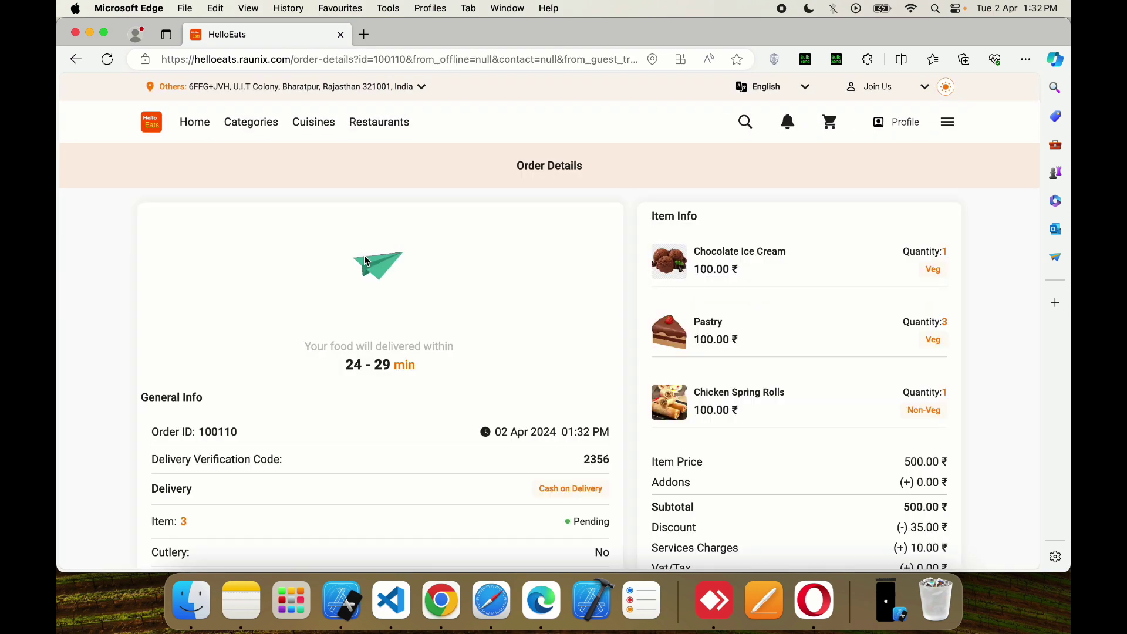
- Review the order details and open its tracking map, showing Order Placed
scroll(478, 317, "down", 5)
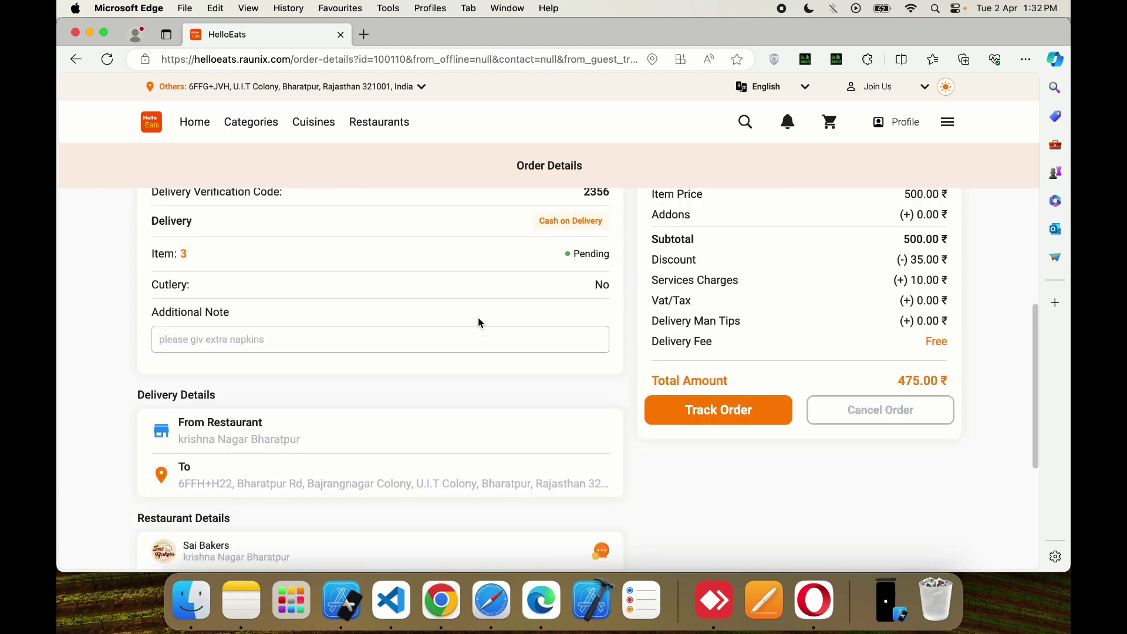
scroll(511, 355, "down", 3)
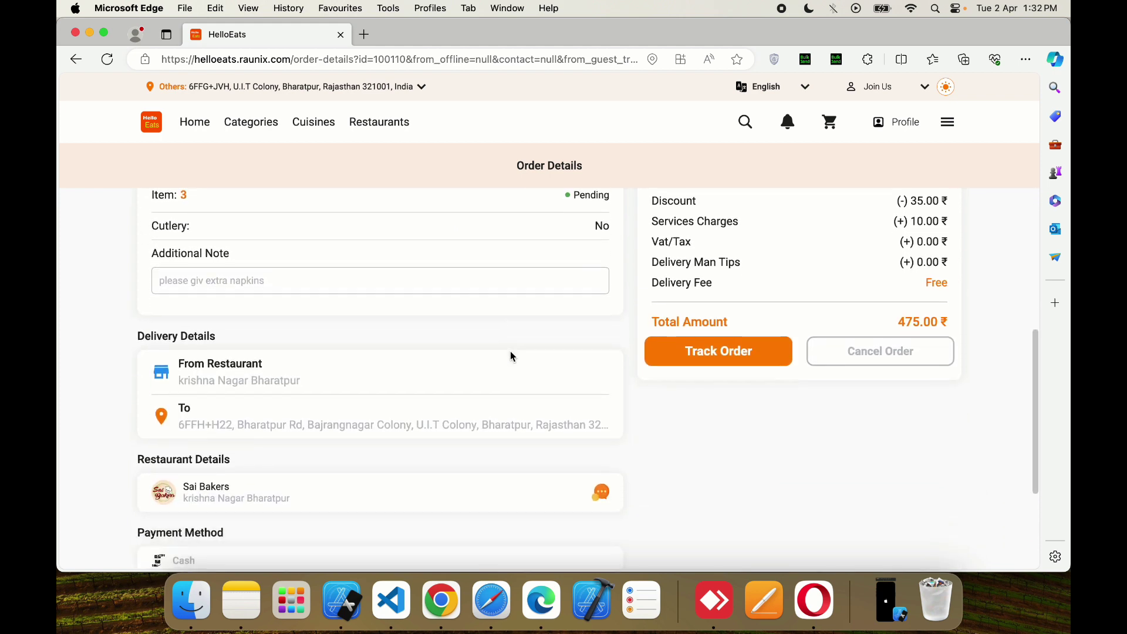
scroll(513, 356, "down", 2)
scroll(512, 356, "up", 10)
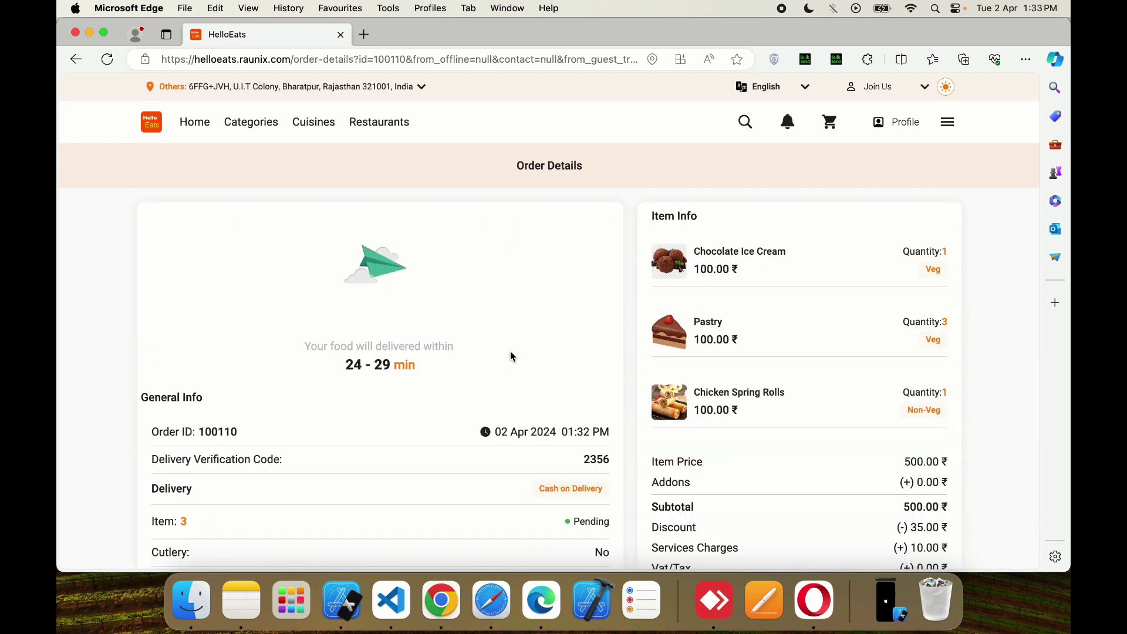
scroll(512, 356, "down", 5)
scroll(511, 355, "down", 6)
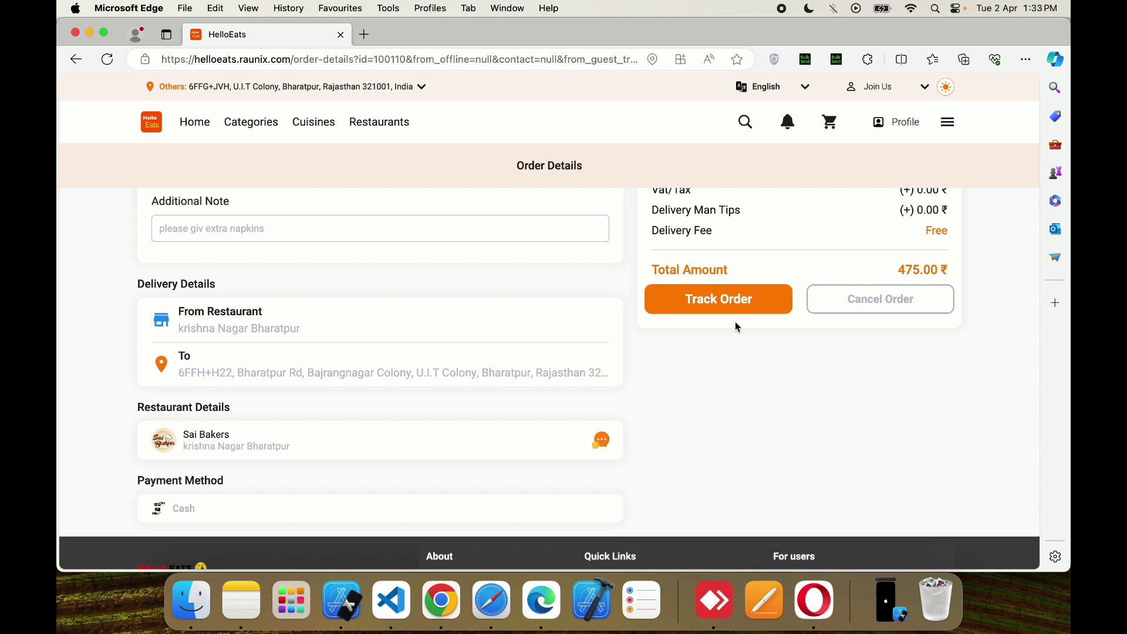
left_click(731, 306)
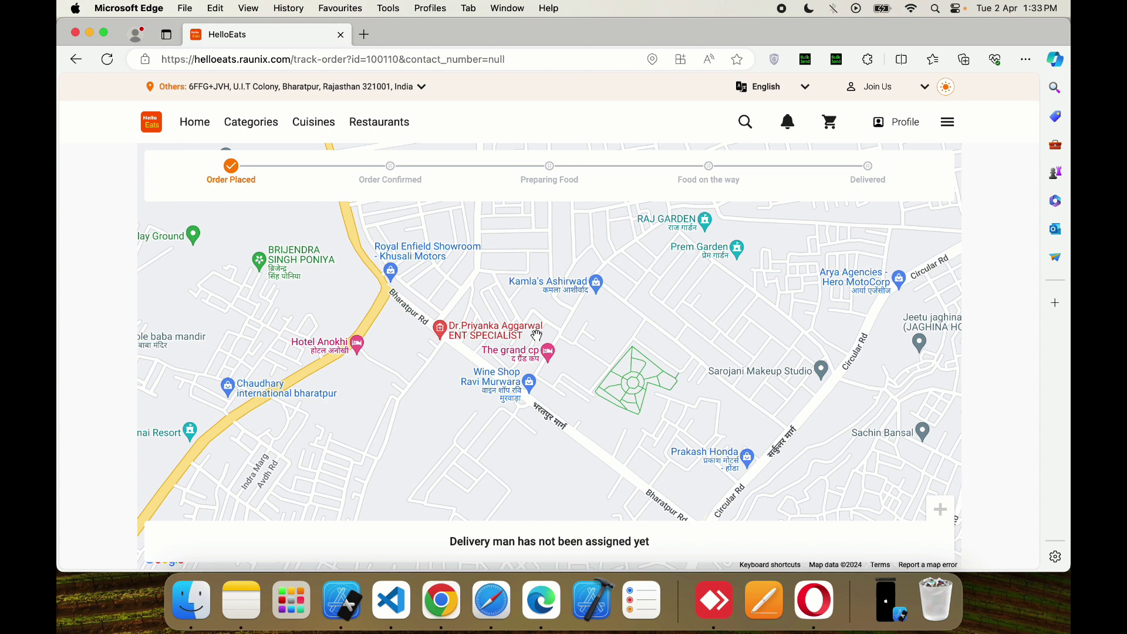
- Check notifications, then search foods and restaurants for 'cake'
left_click(790, 125)
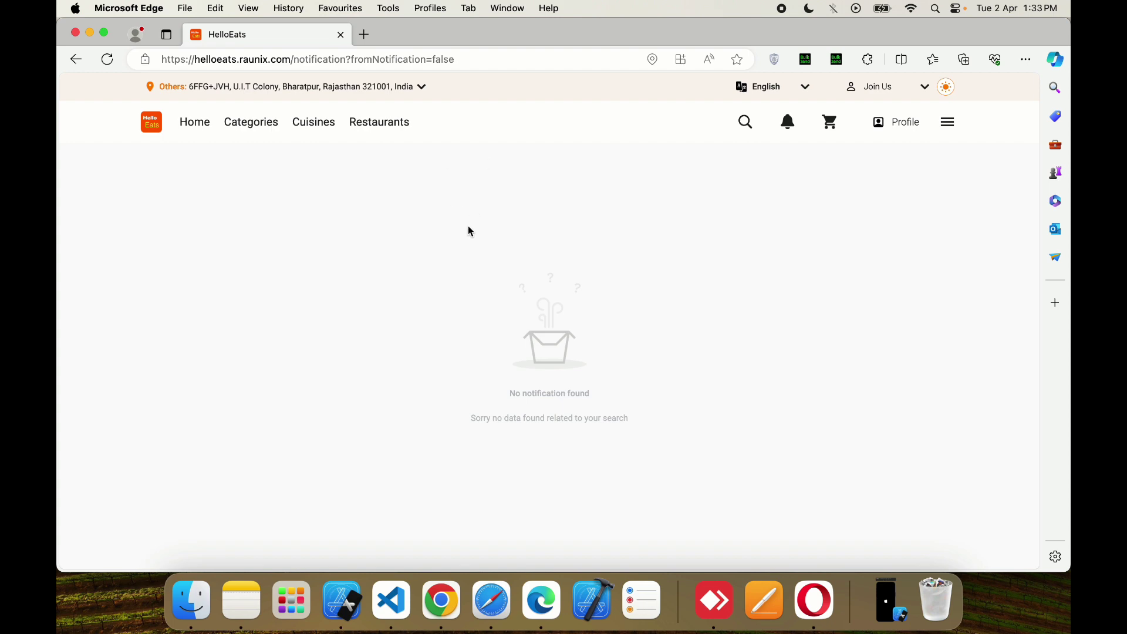
left_click(746, 122)
left_click(488, 196)
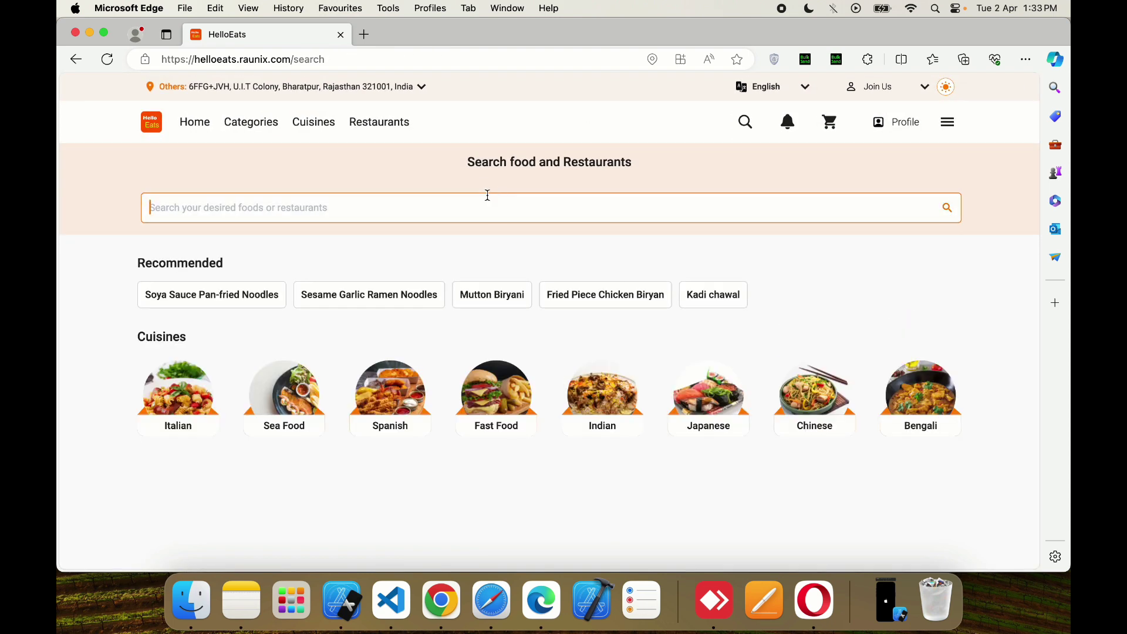
type("cake")
- Open the account profile showing 8 orders, 10 loyalty points and 0.00₹ wallet
left_click(950, 122)
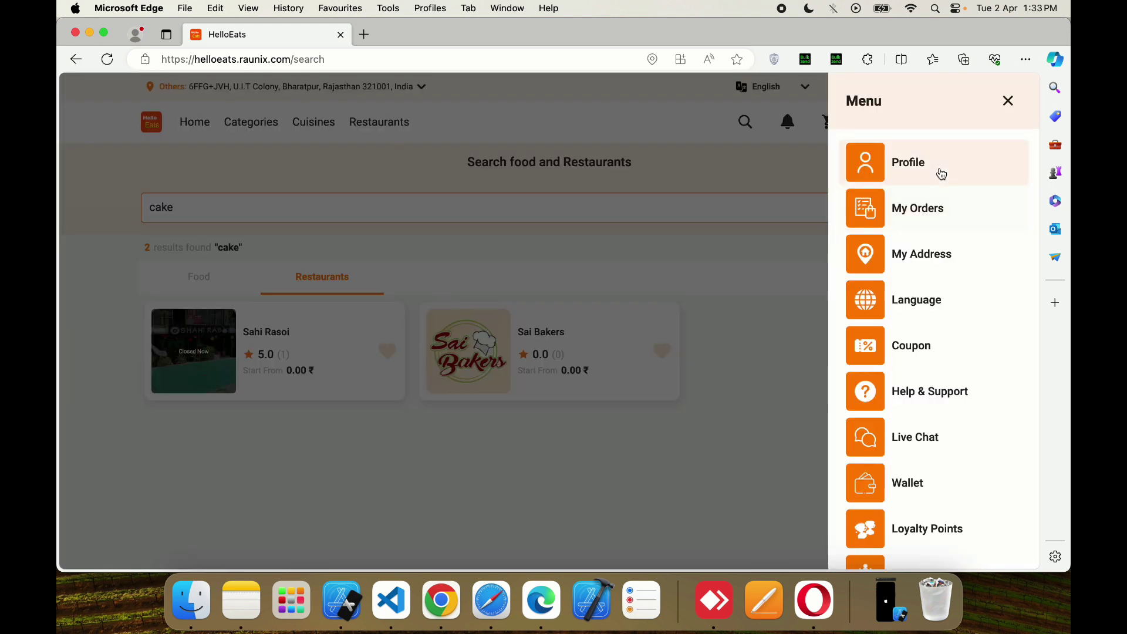
left_click(940, 171)
scroll(628, 355, "down", 2)
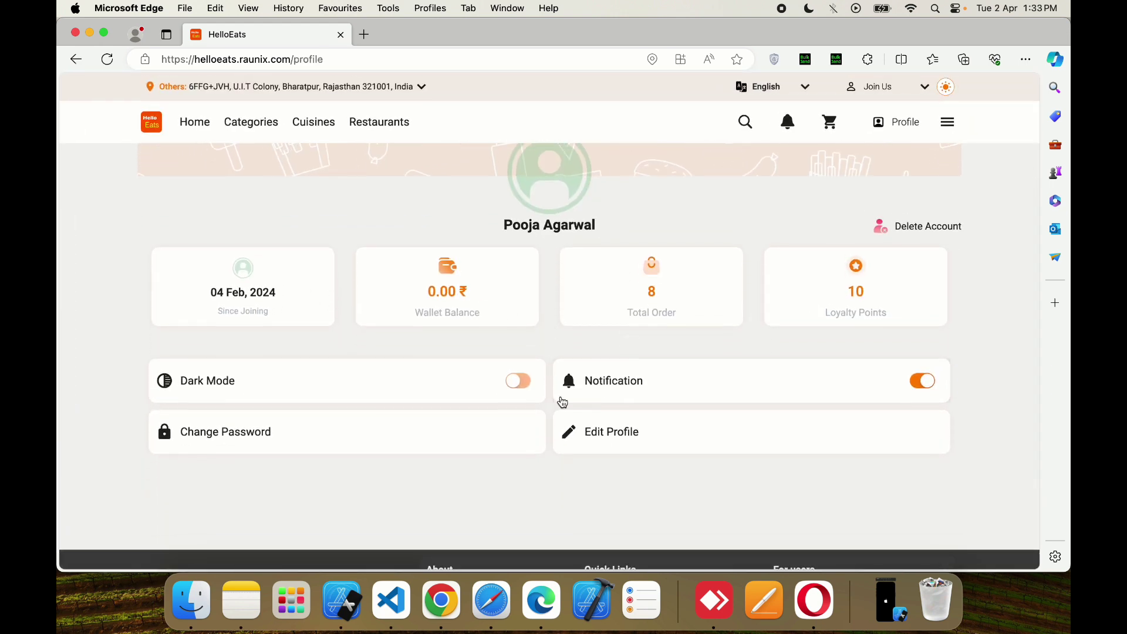
- Visit the language settings and the Help & Support page from the main menu
scroll(861, 319, "up", 2)
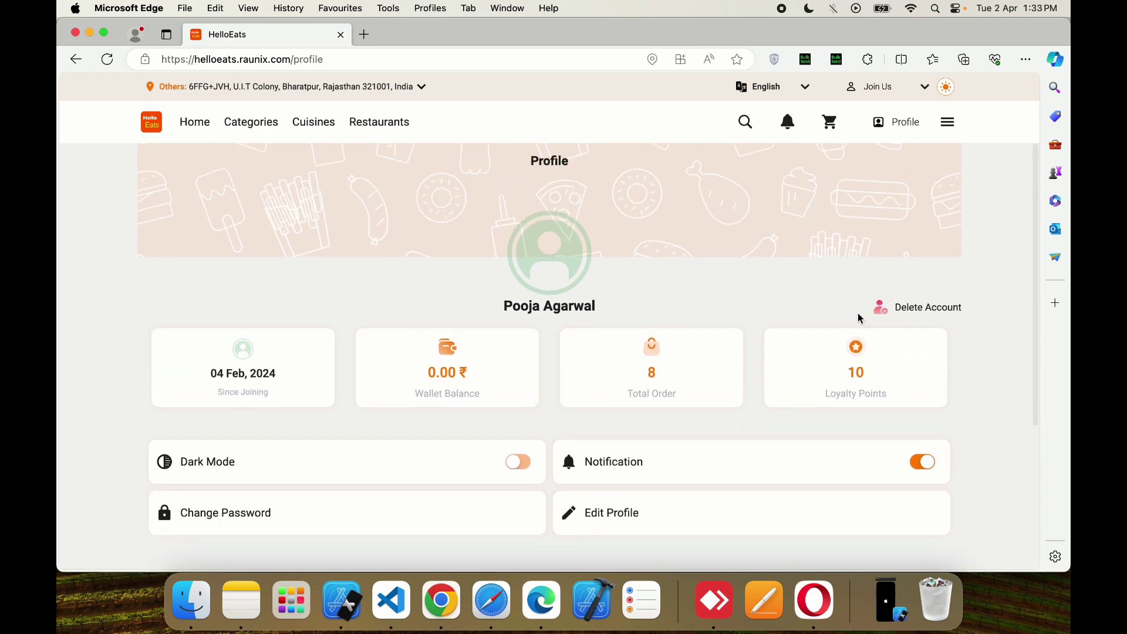
left_click(950, 121)
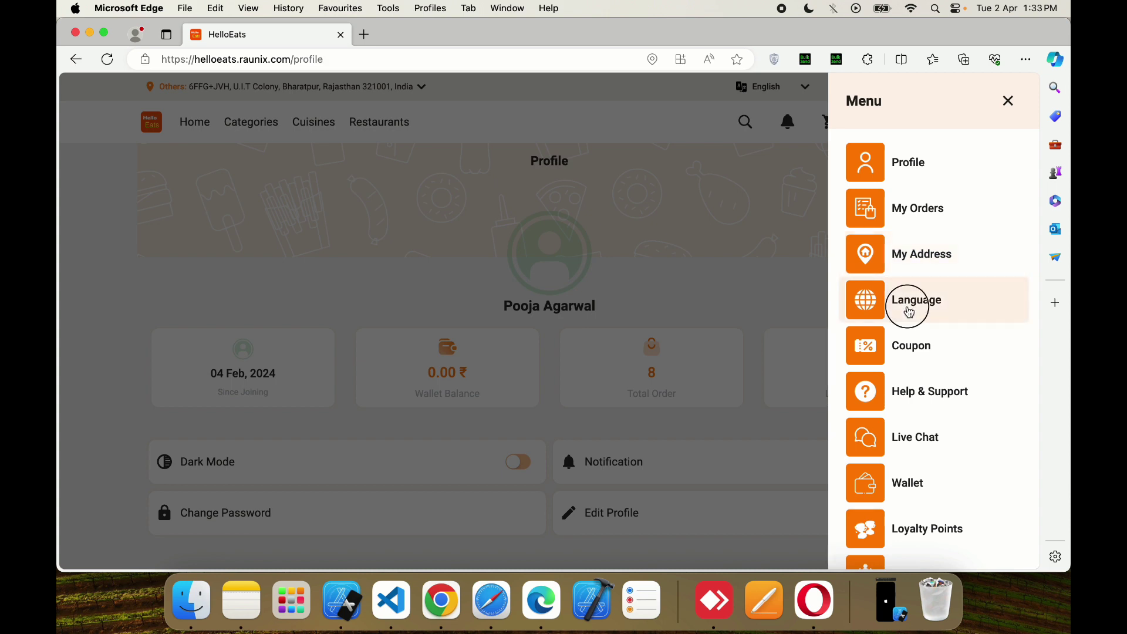
left_click(910, 308)
left_click(948, 122)
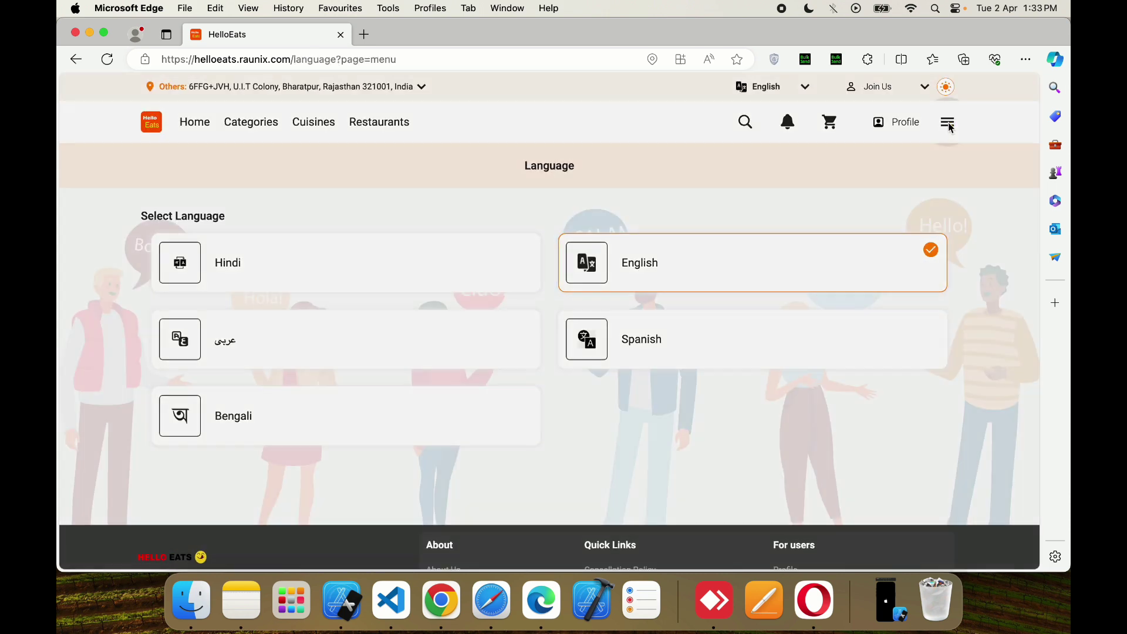
scroll(974, 311, "down", 1)
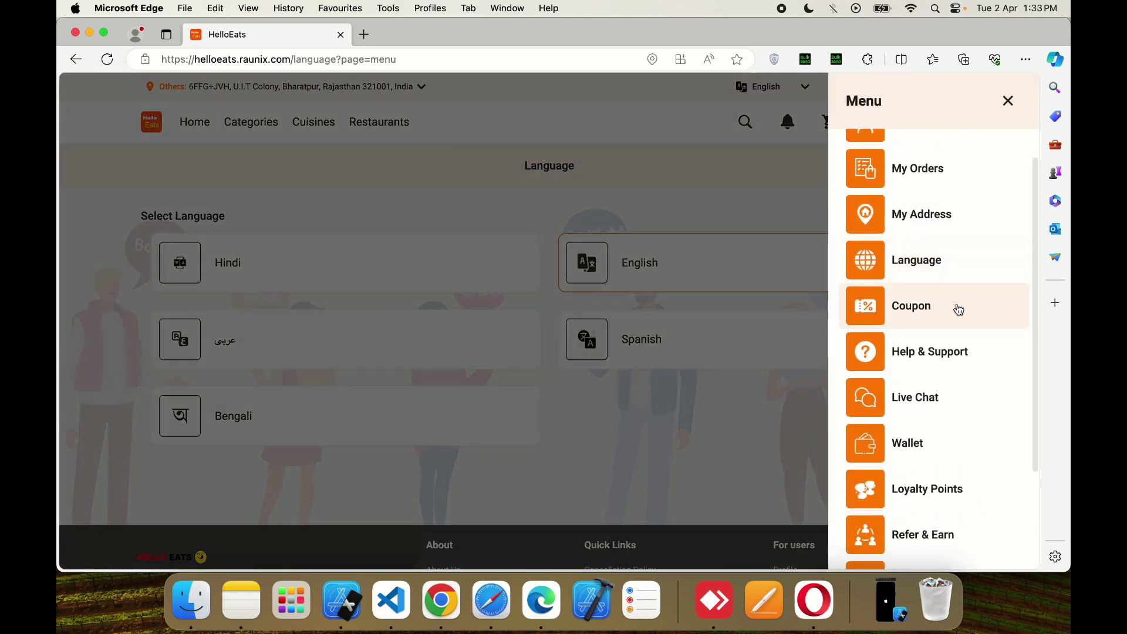
left_click(939, 373)
- Visit Live Chat, then open the Loyalty Points page with its 10-point balance
left_click(943, 130)
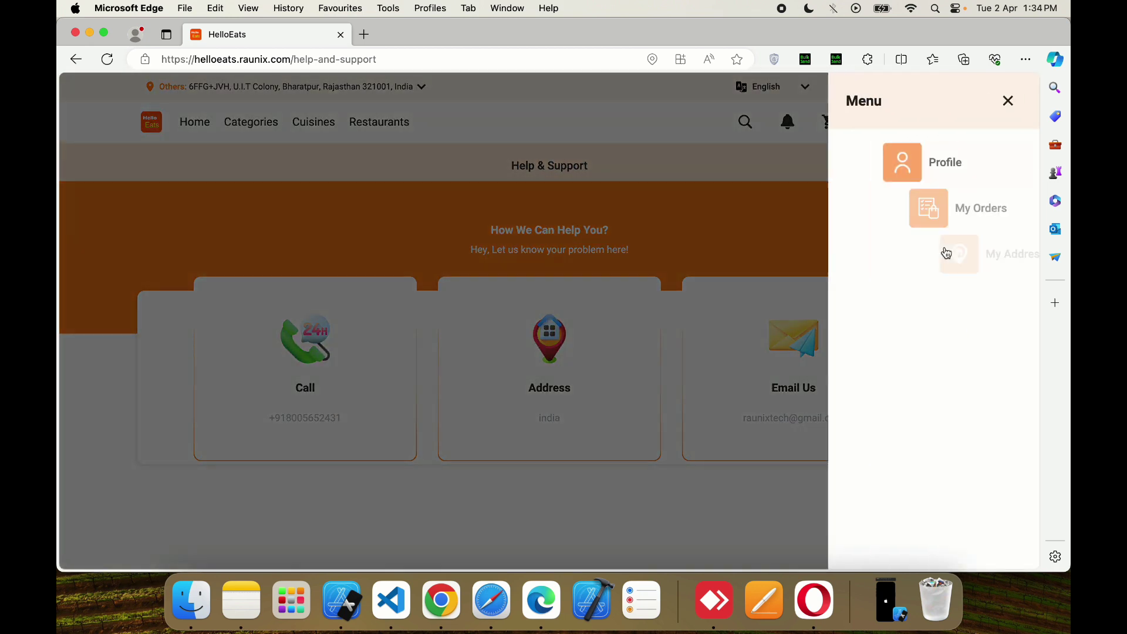
left_click(911, 445)
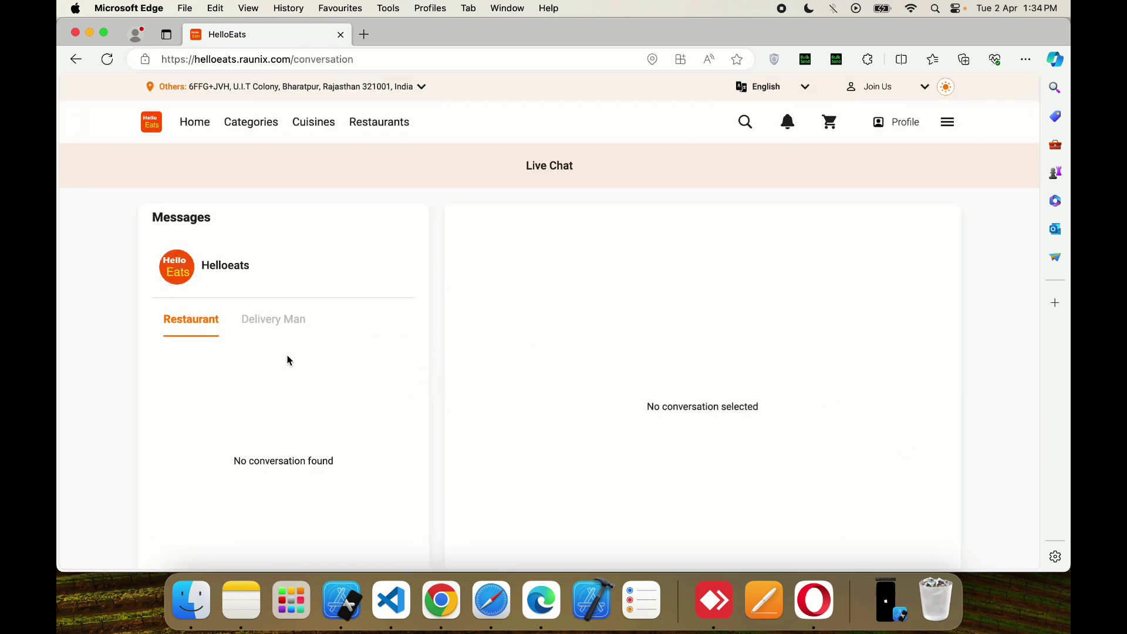
left_click(947, 124)
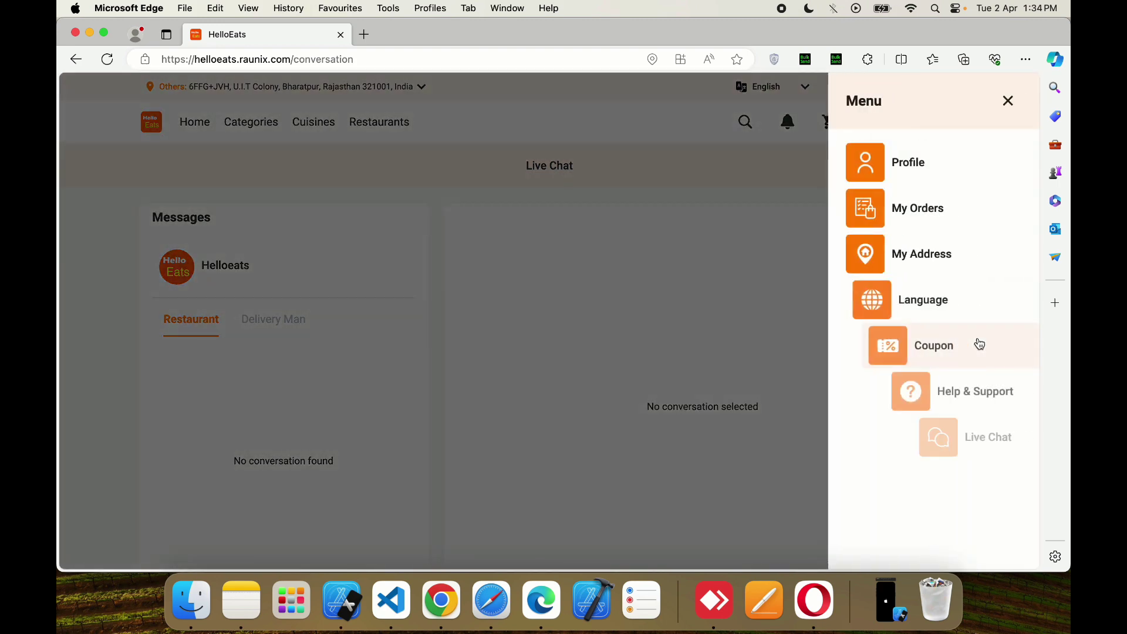
scroll(979, 344, "down", 5)
left_click(939, 354)
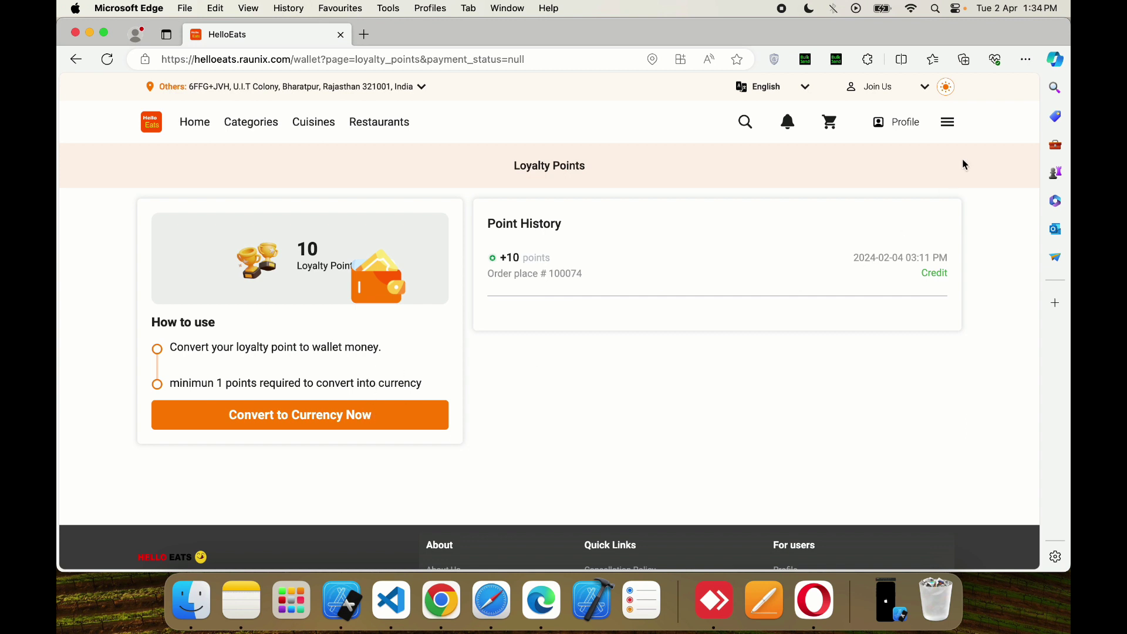
- Attempt a 10 ₹ wallet top-up paid via phonepe
left_click(948, 122)
scroll(960, 341, "down", 2)
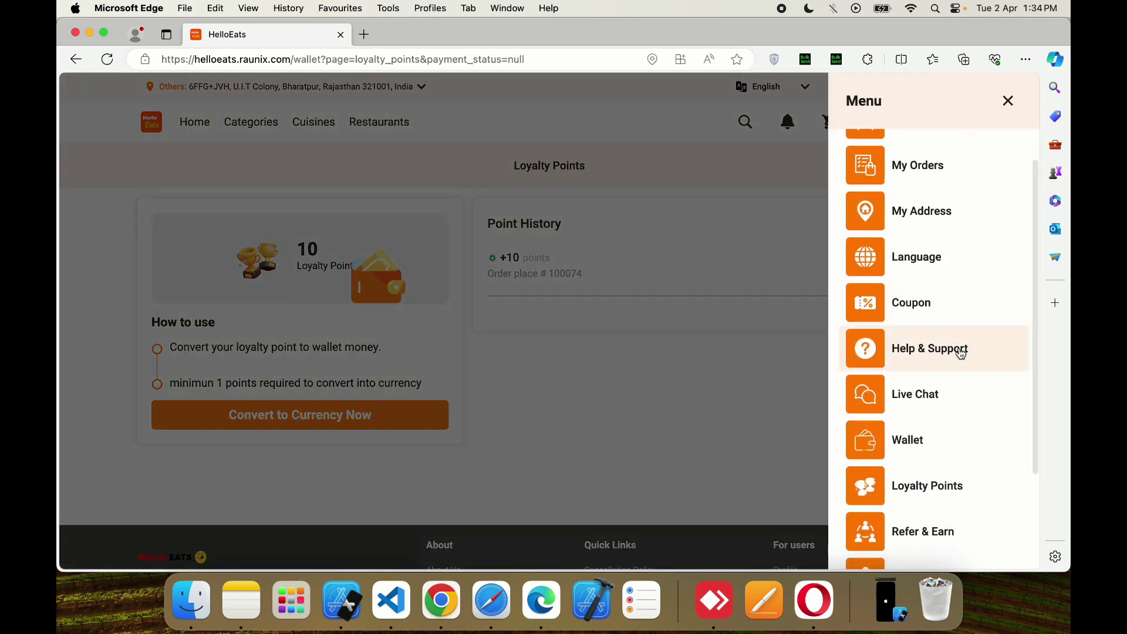
left_click(926, 397)
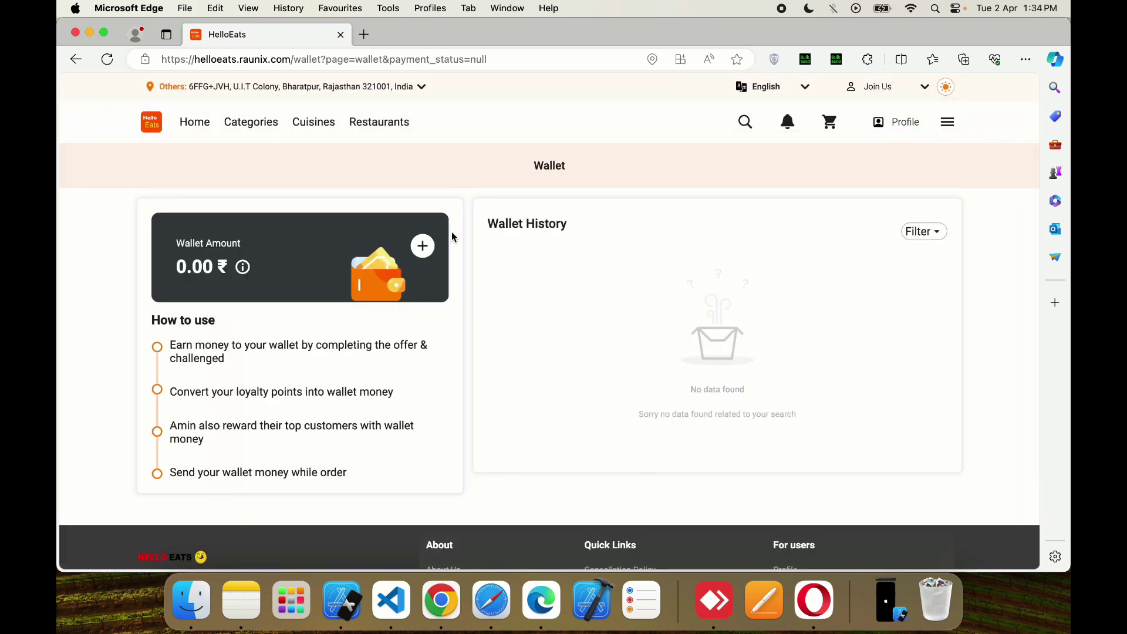
left_click(422, 246)
left_click(516, 335)
type("10")
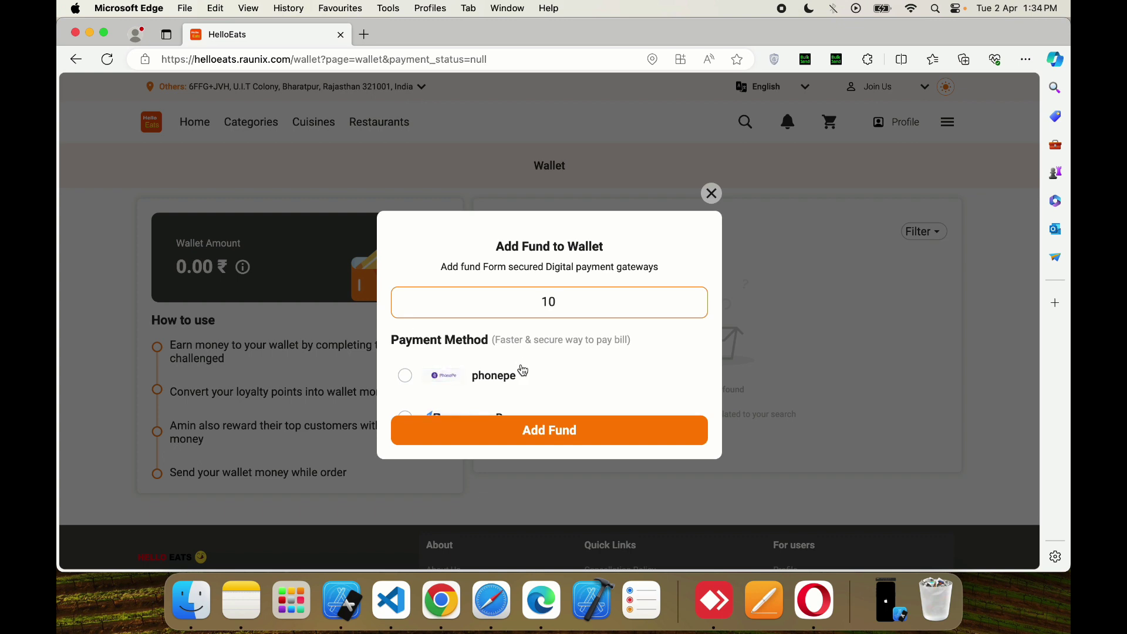
scroll(522, 370, "down", 2)
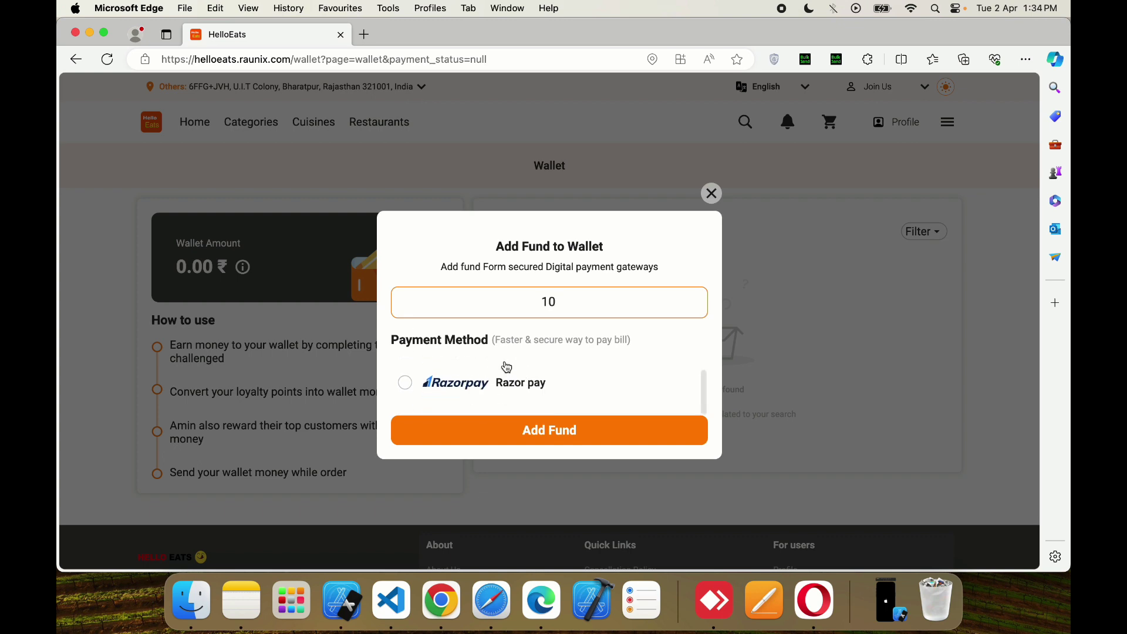
scroll(516, 371, "up", 2)
left_click(478, 373)
left_click(499, 430)
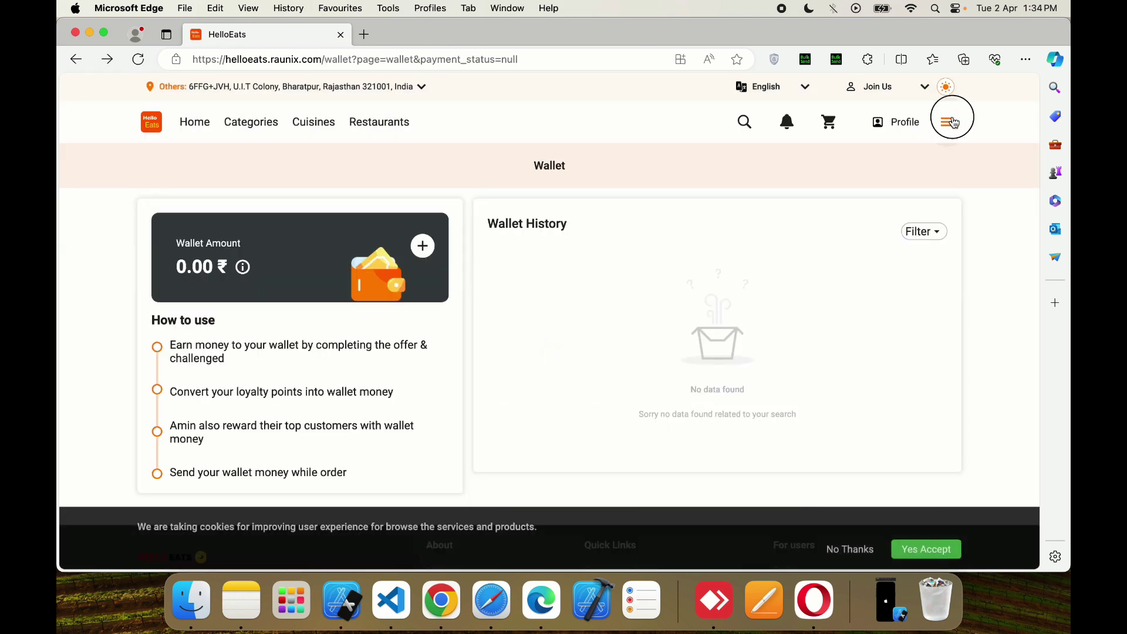
- Open Refer & Earn and copy the personal referral code
left_click(953, 122)
scroll(943, 354, "down", 5)
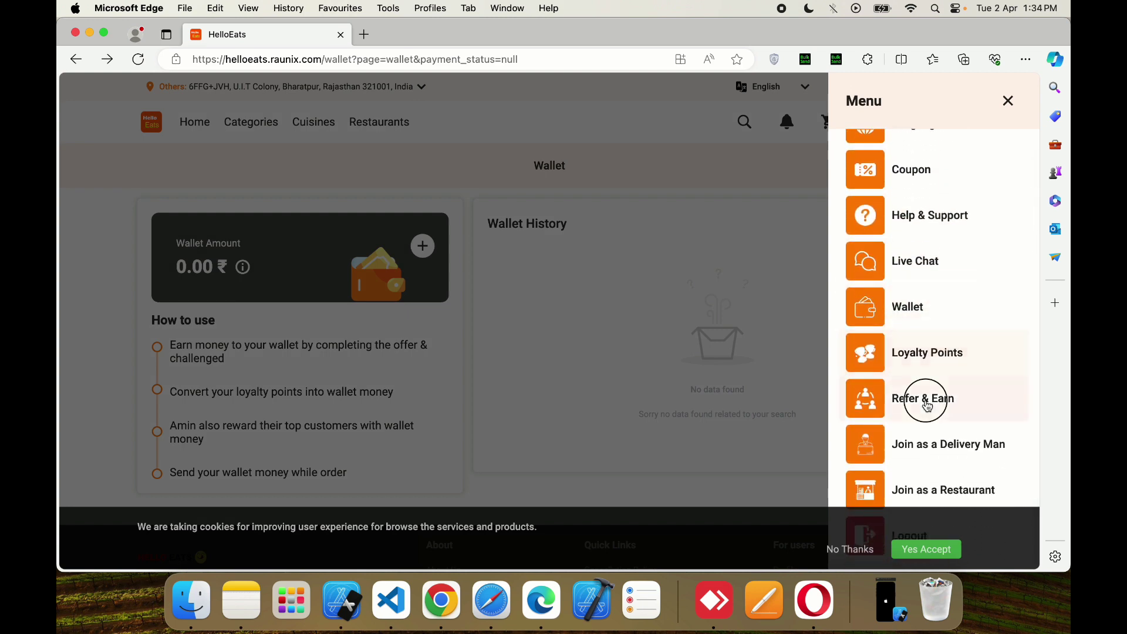
left_click(931, 401)
scroll(660, 346, "down", 5)
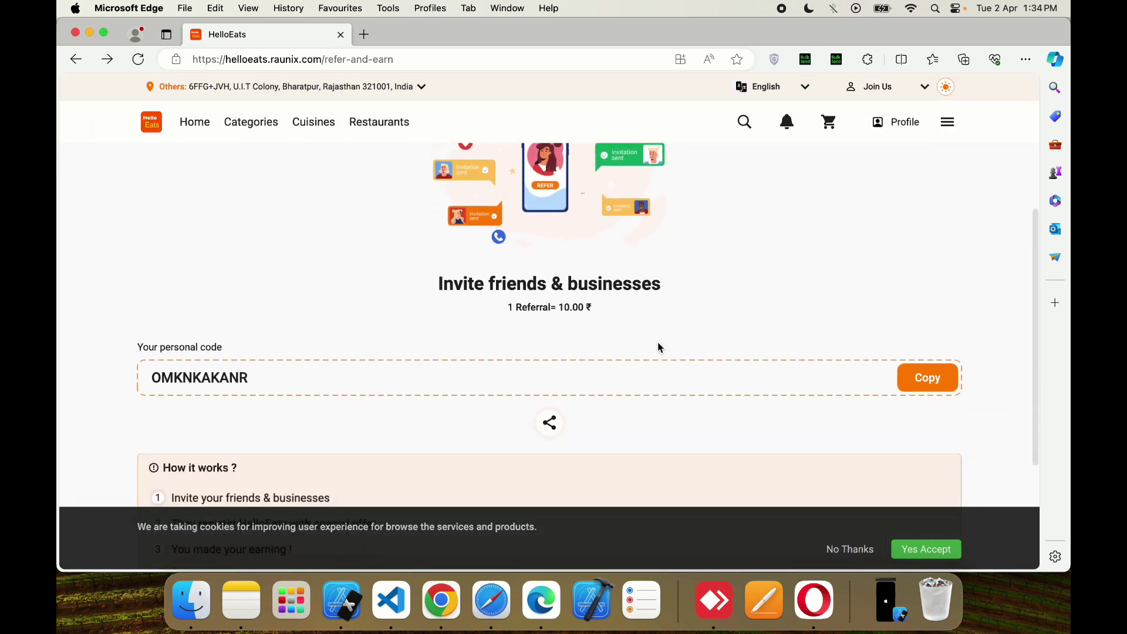
scroll(660, 347, "up", 2)
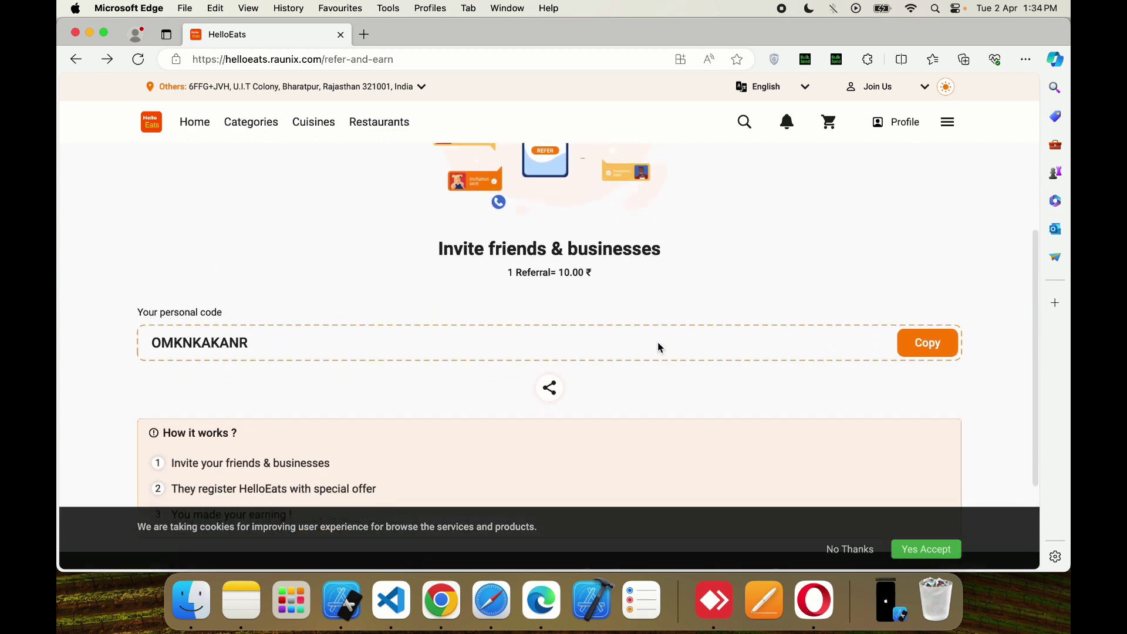
left_click(947, 347)
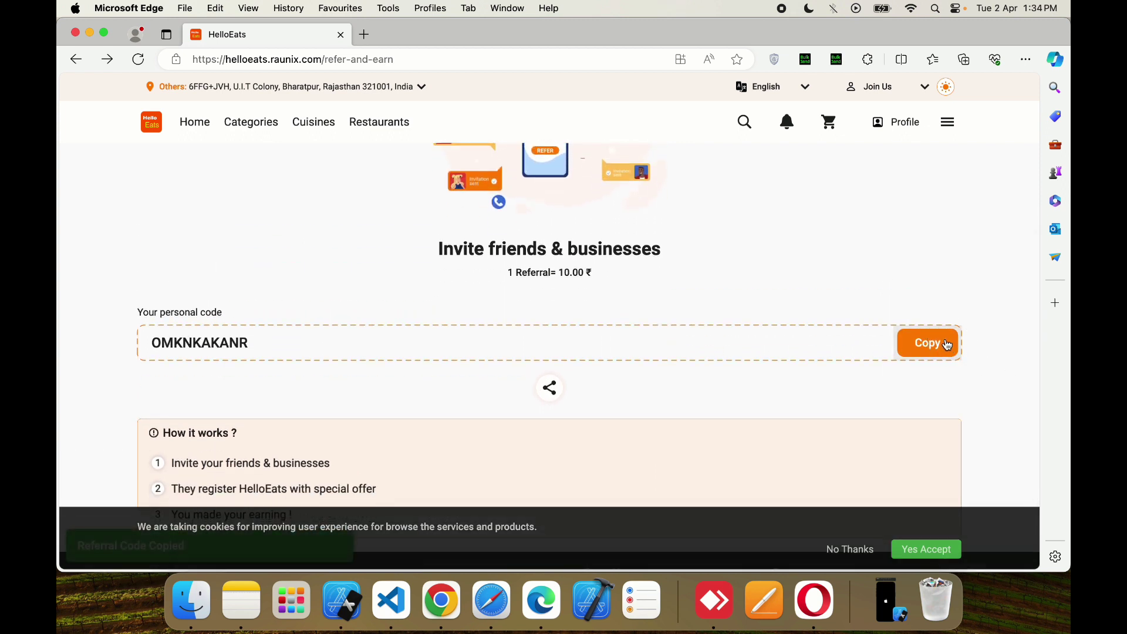
- Send the referral code to the contact's WhatsApp Web chat, then return to HelloEats
left_click(457, 599)
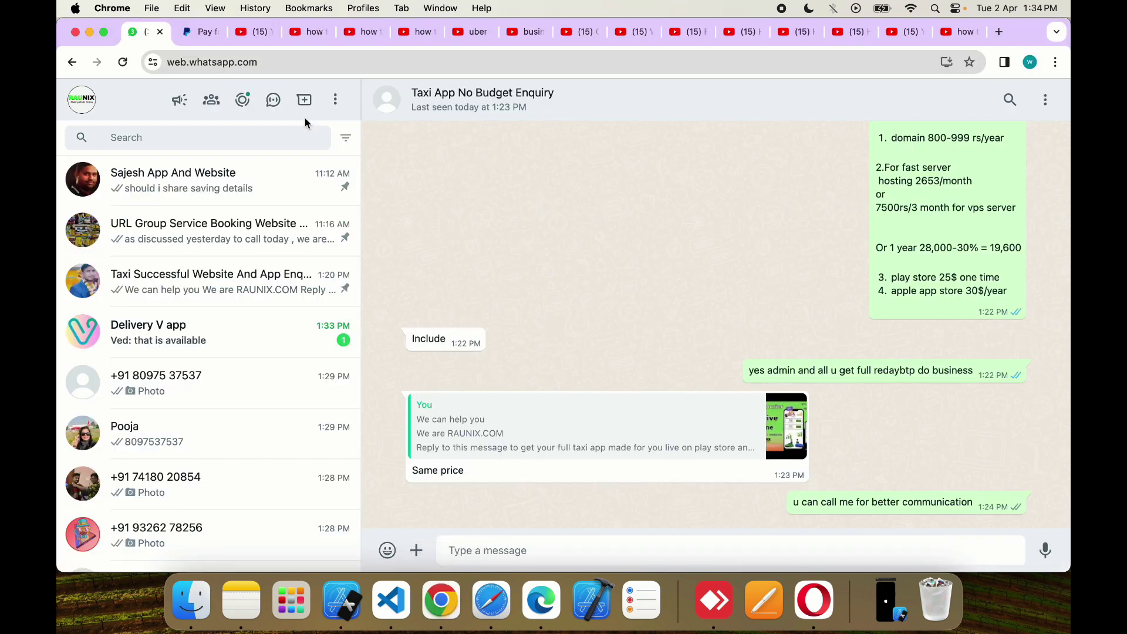
type("9057")
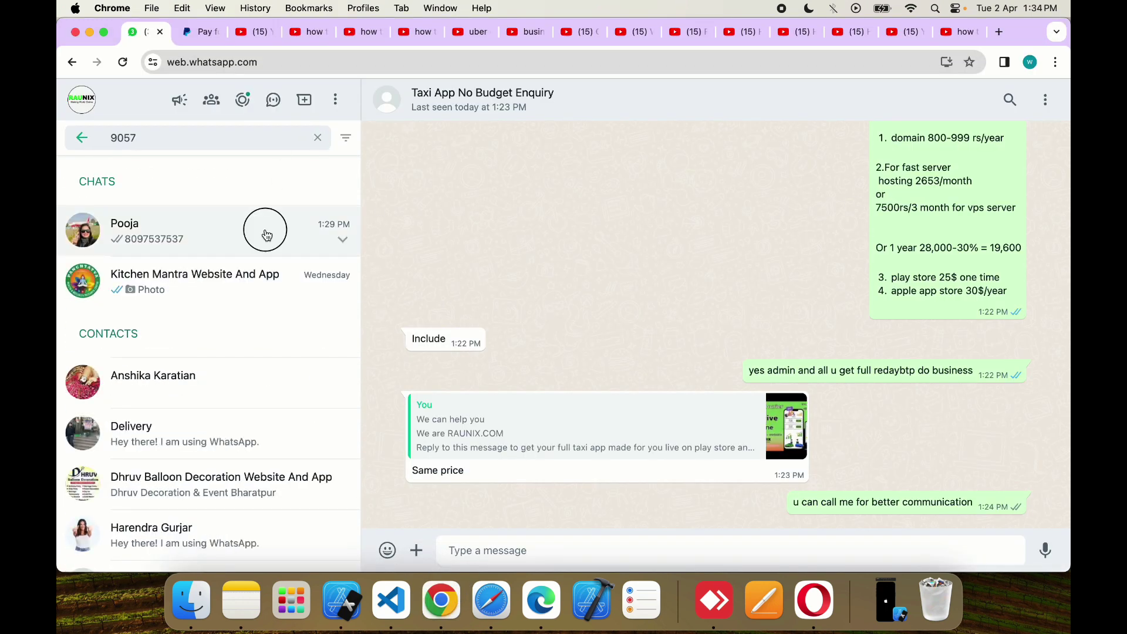
left_click(267, 234)
key("super+v")
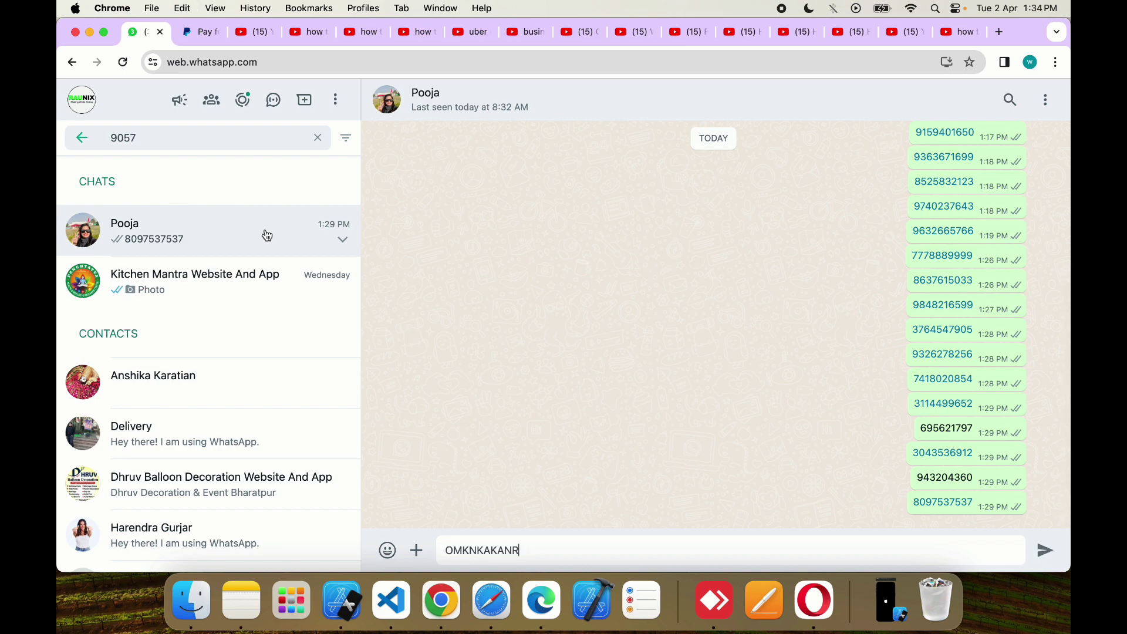
key("Return")
left_click(528, 601)
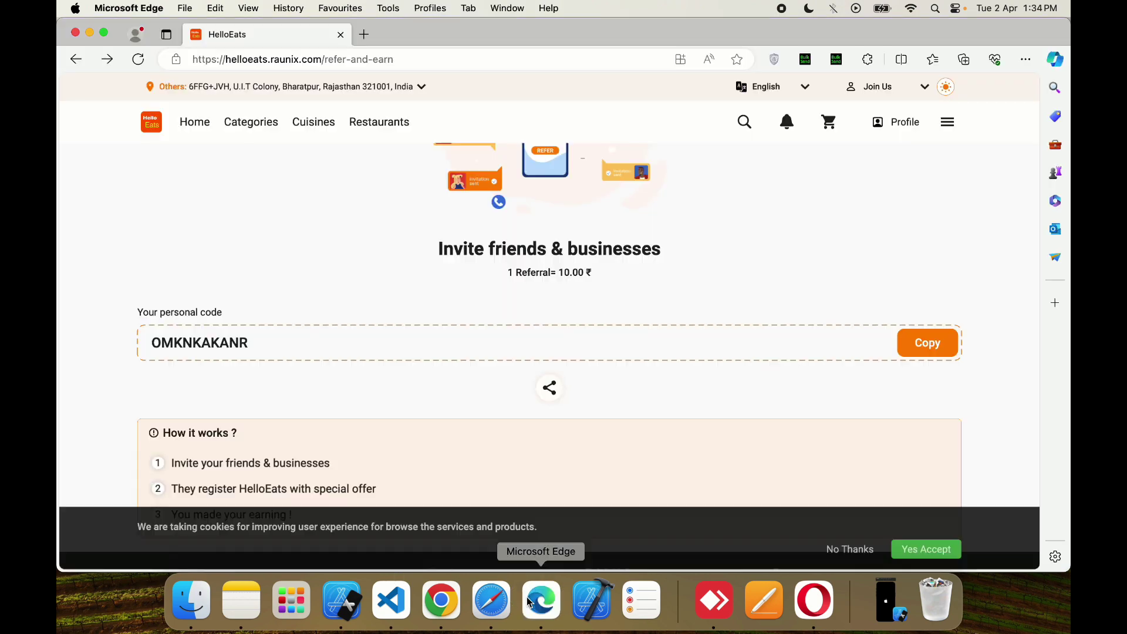
- Open and dismiss the referral sharing options, then decline the cookie notice
left_click(565, 388)
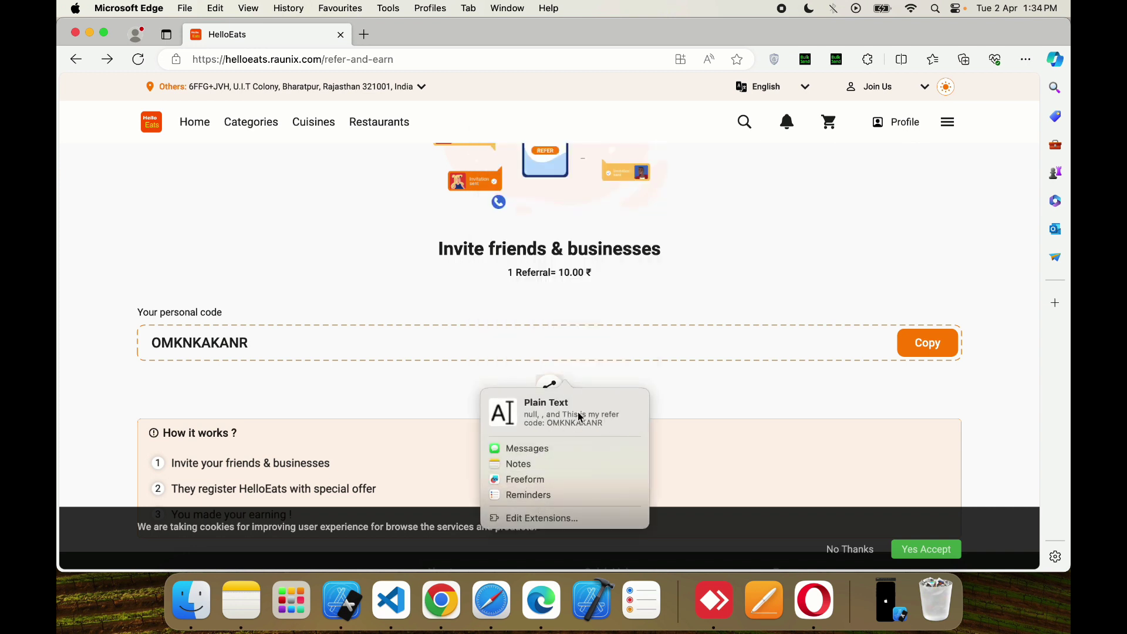
left_click(723, 420)
scroll(847, 419, "down", 3)
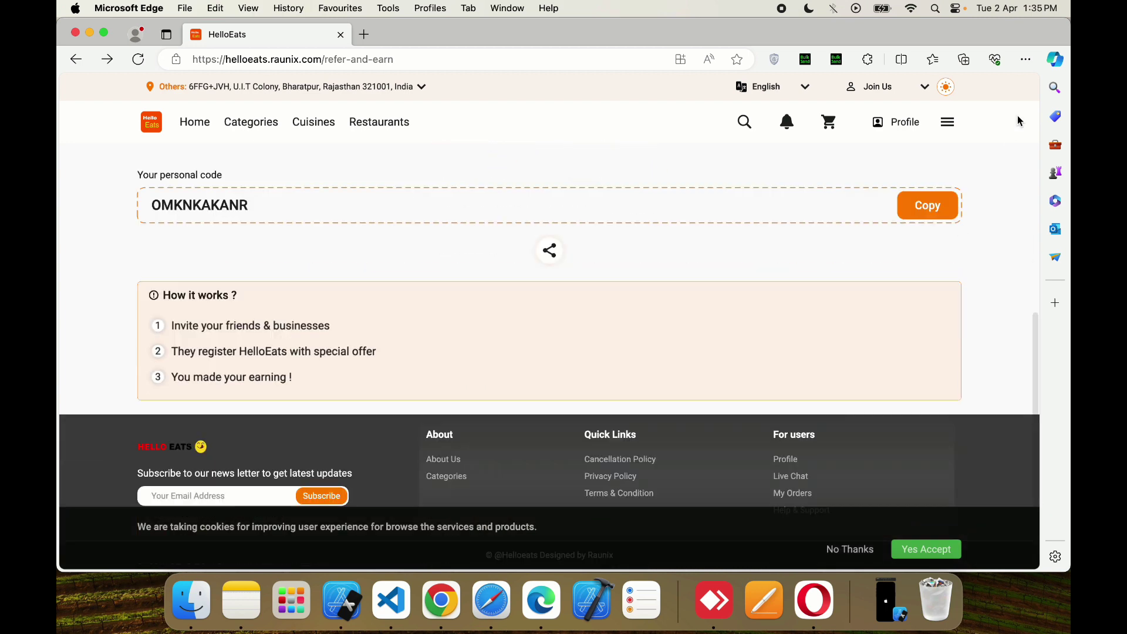
left_click(947, 120)
scroll(926, 385, "down", 3)
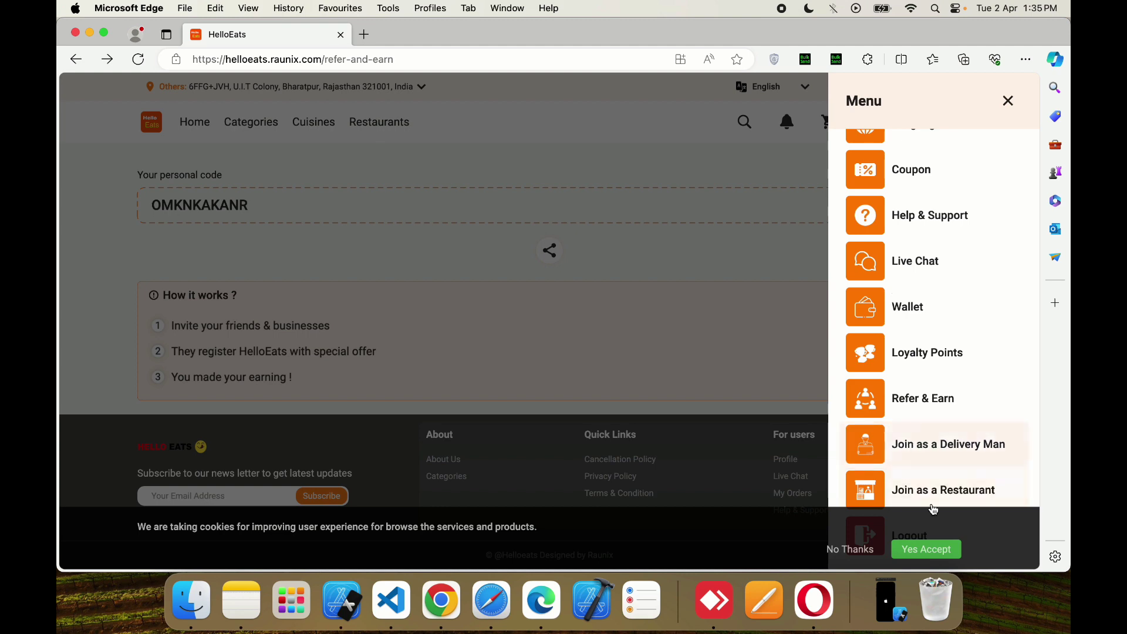
left_click(931, 554)
- Visit the Delivery Man registration page, then return home by way of Categories
left_click(943, 457)
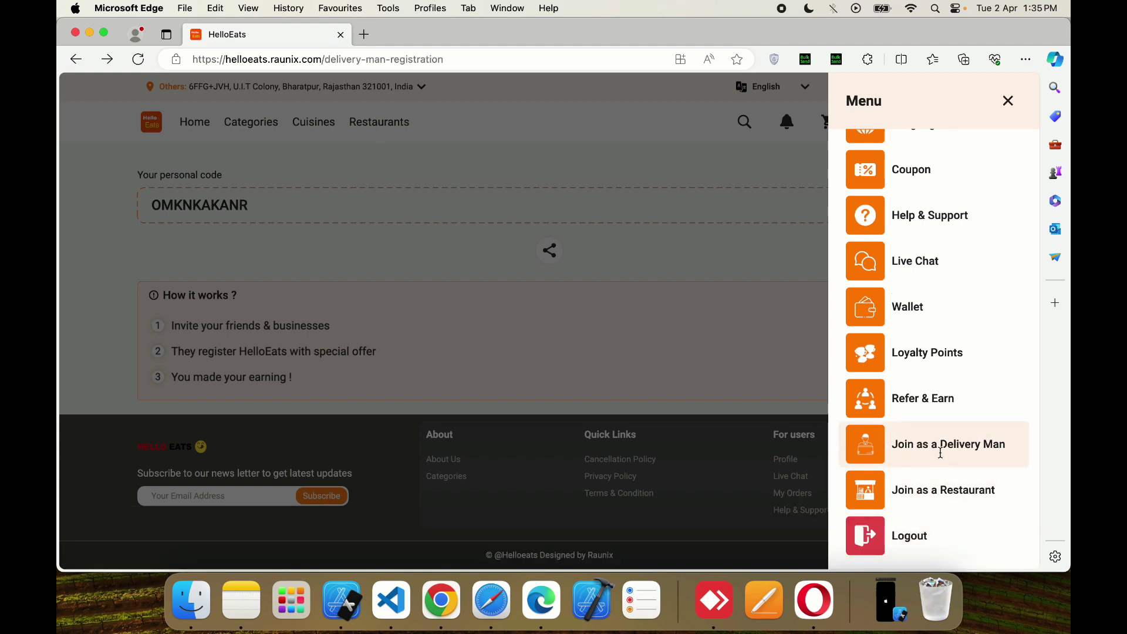
left_click(75, 62)
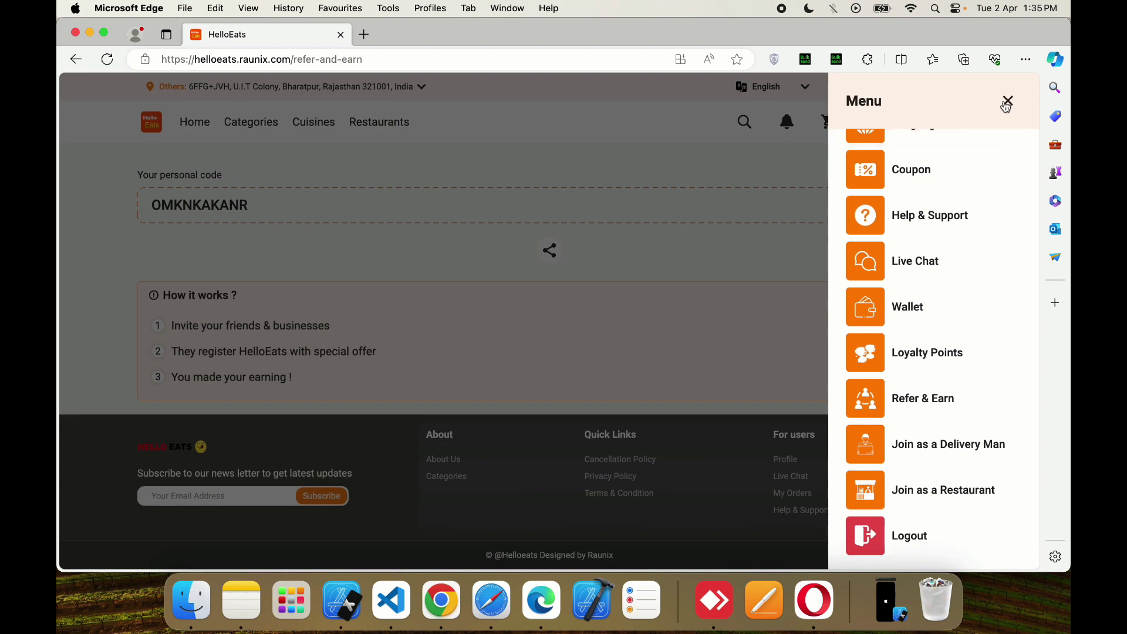
left_click(1009, 101)
left_click(251, 125)
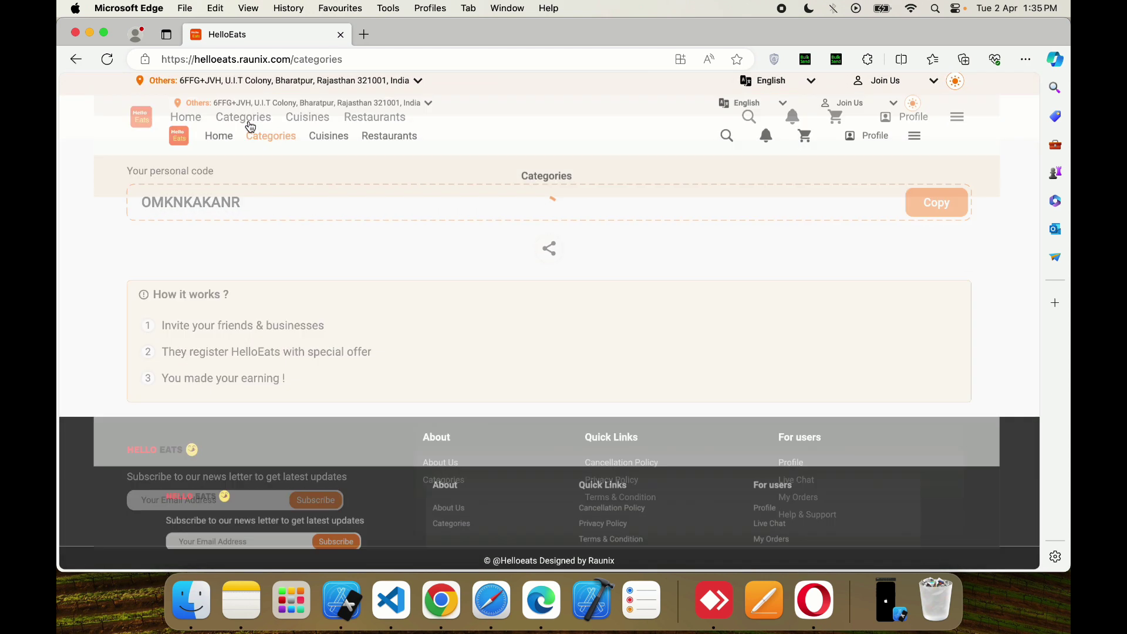
left_click(196, 123)
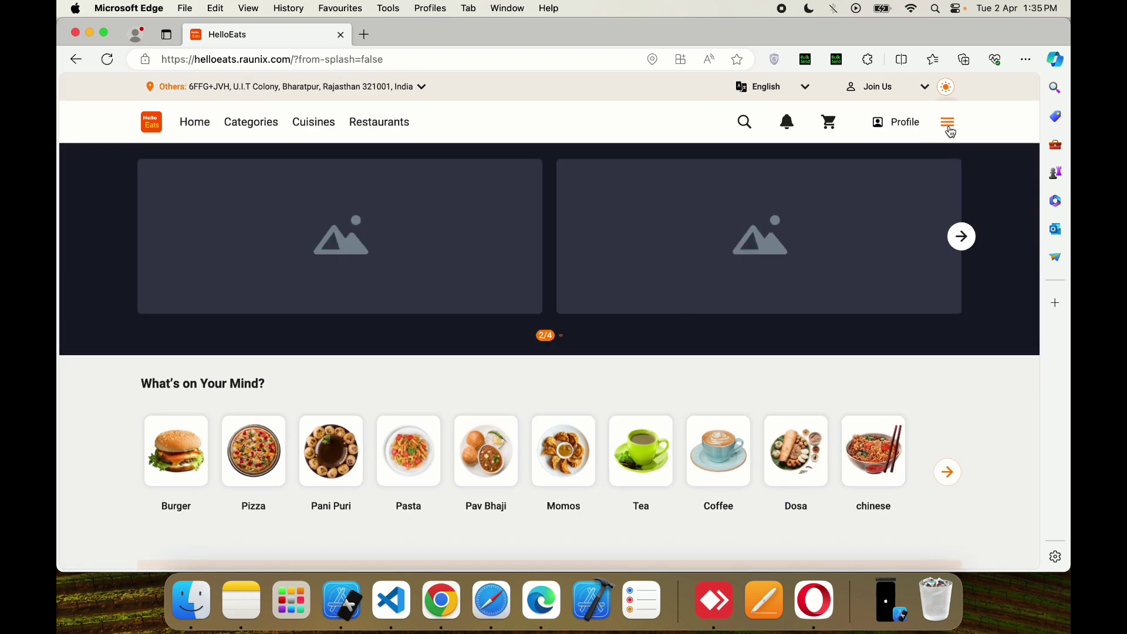
left_click(949, 123)
left_click(937, 217)
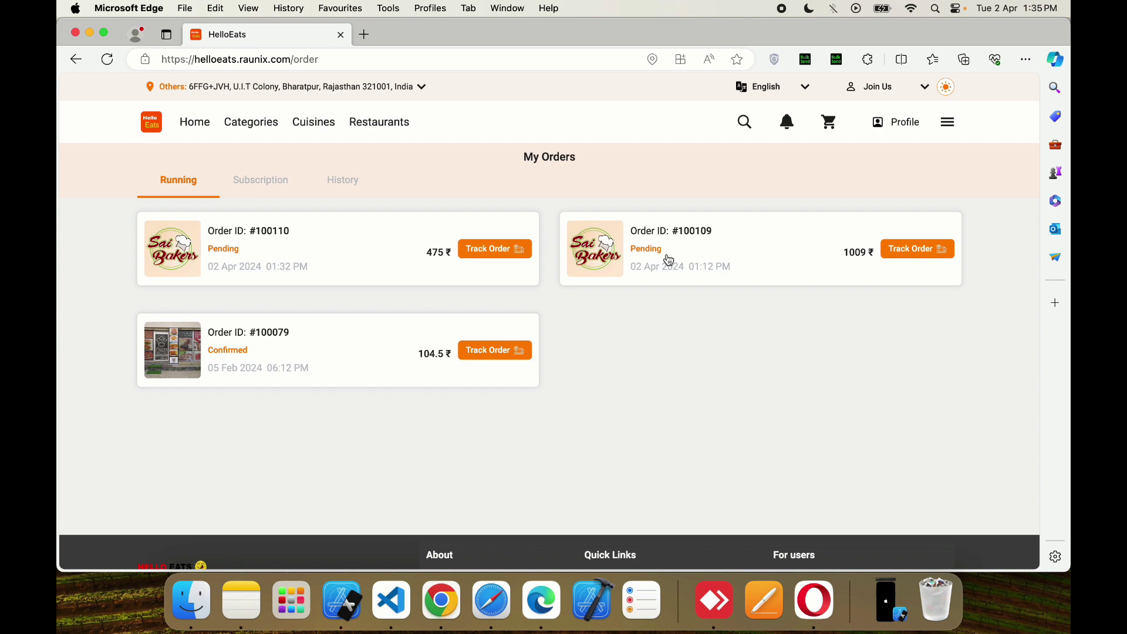
left_click(343, 185)
left_click(335, 238)
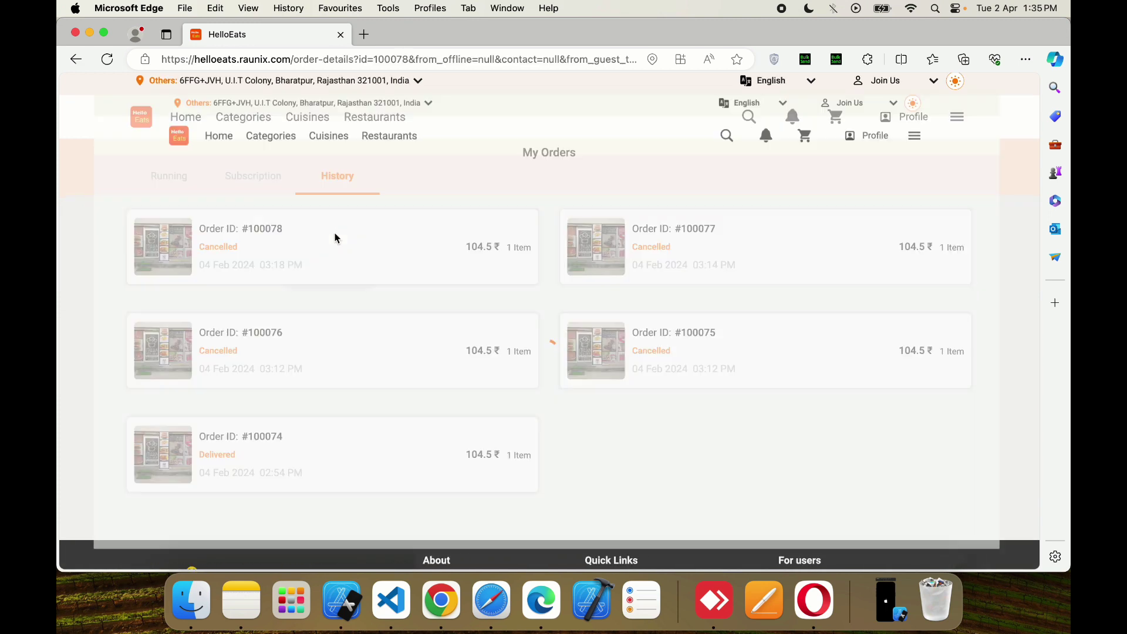
scroll(491, 332, "down", 5)
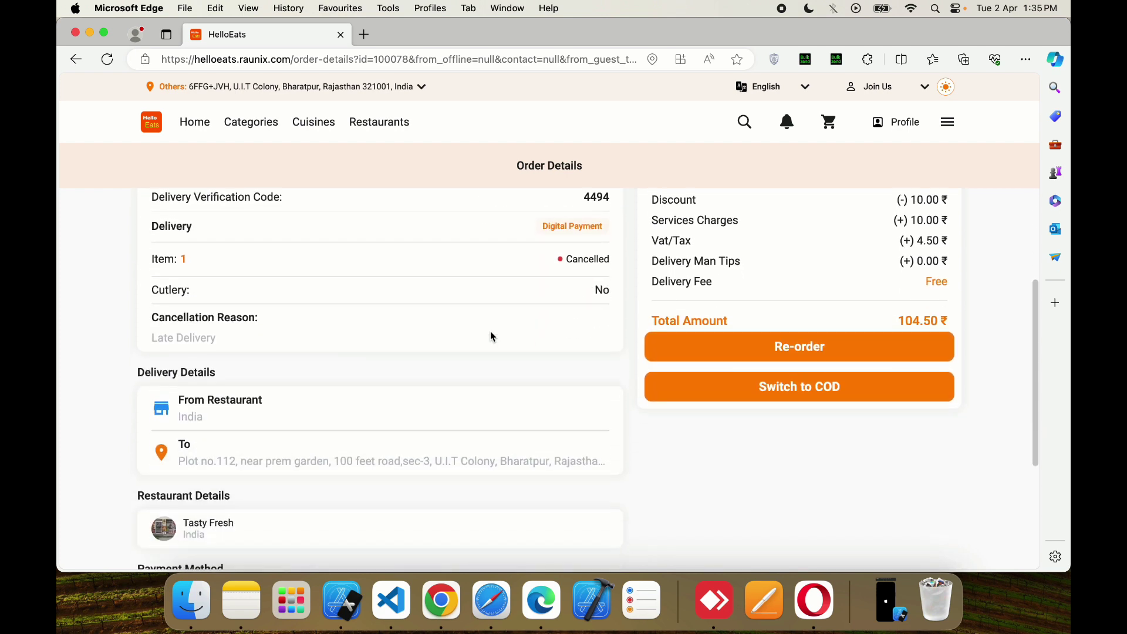
scroll(491, 331, "down", 5)
scroll(491, 331, "up", 3)
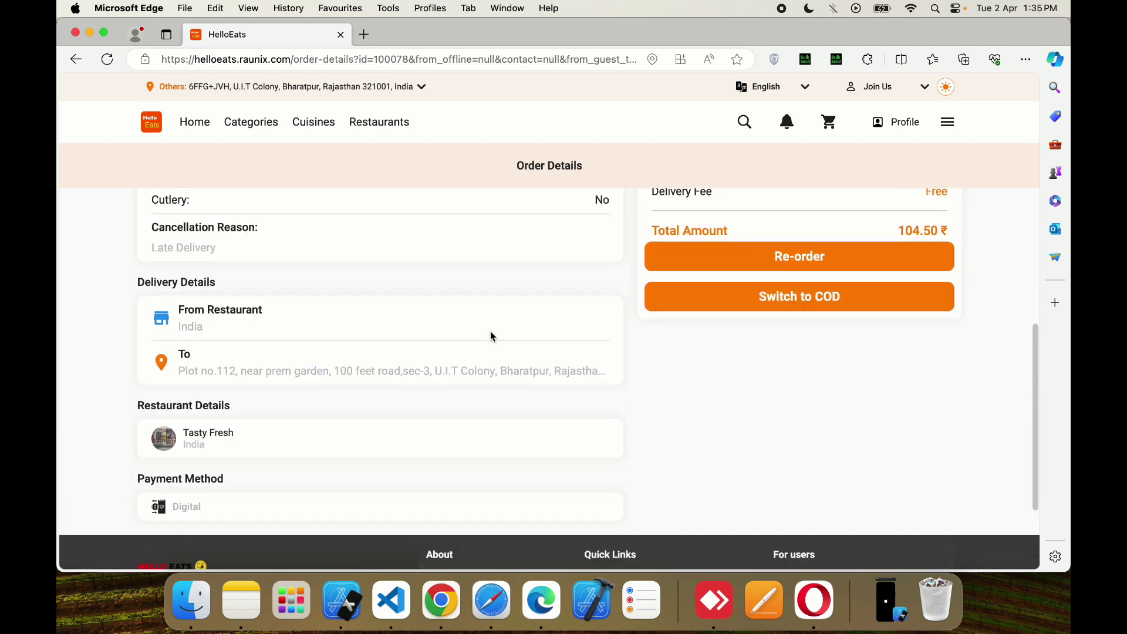
scroll(491, 331, "up", 5)
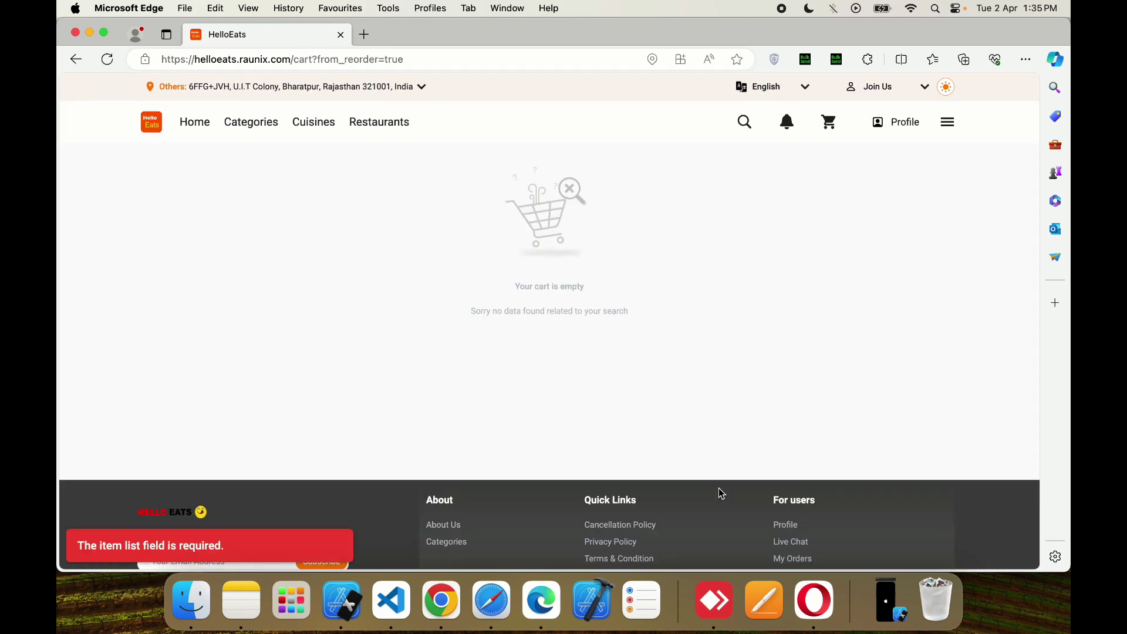
left_click(949, 123)
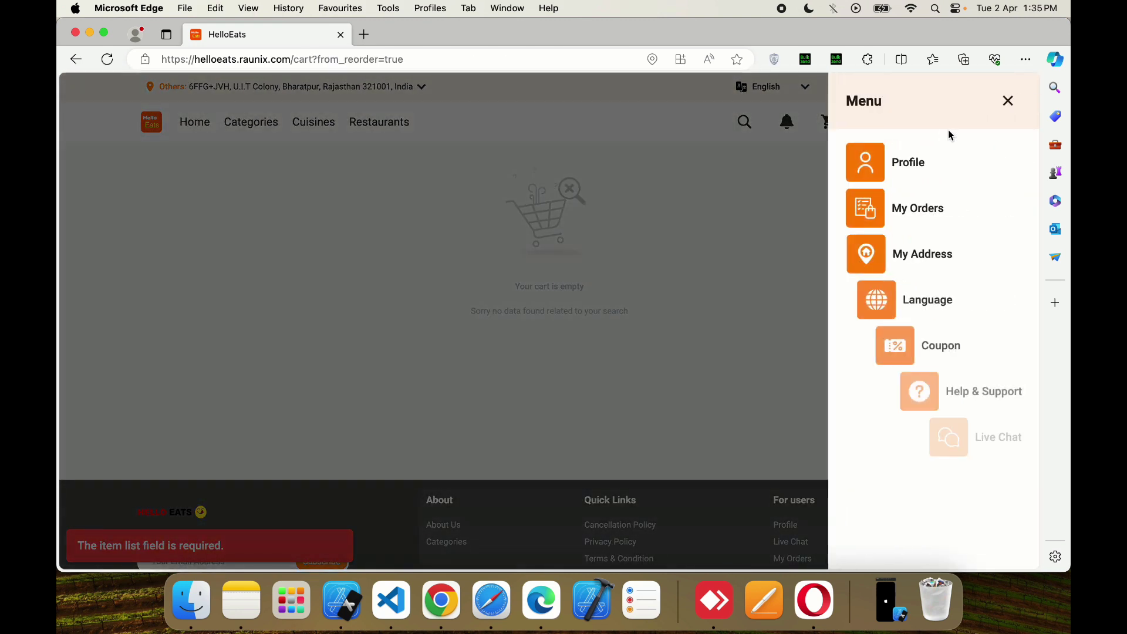
left_click(1014, 102)
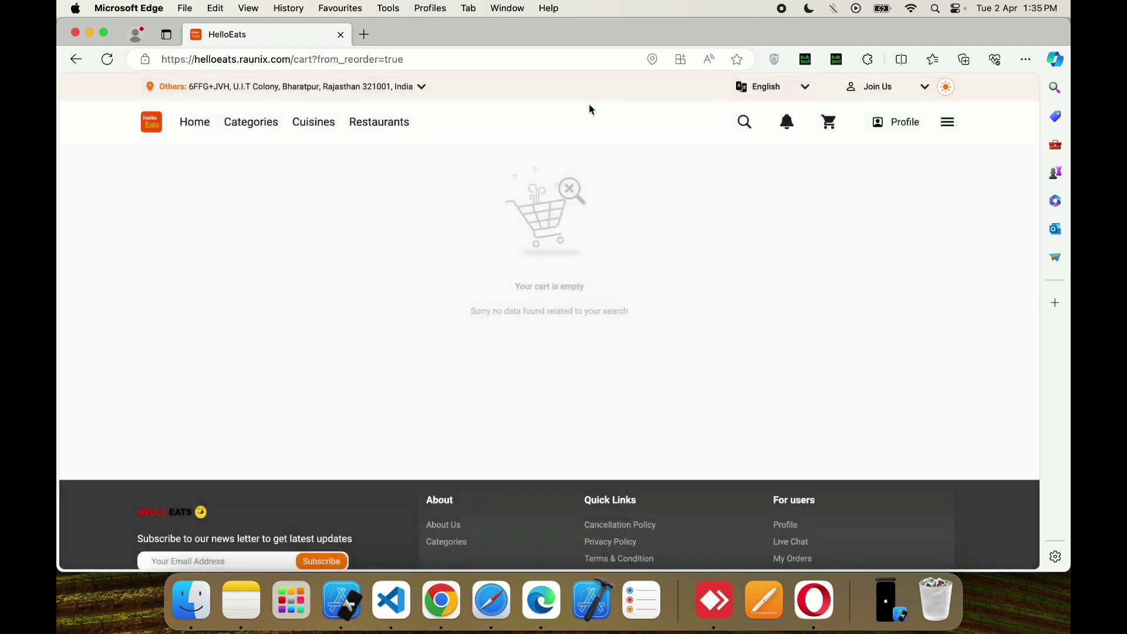
left_click(151, 125)
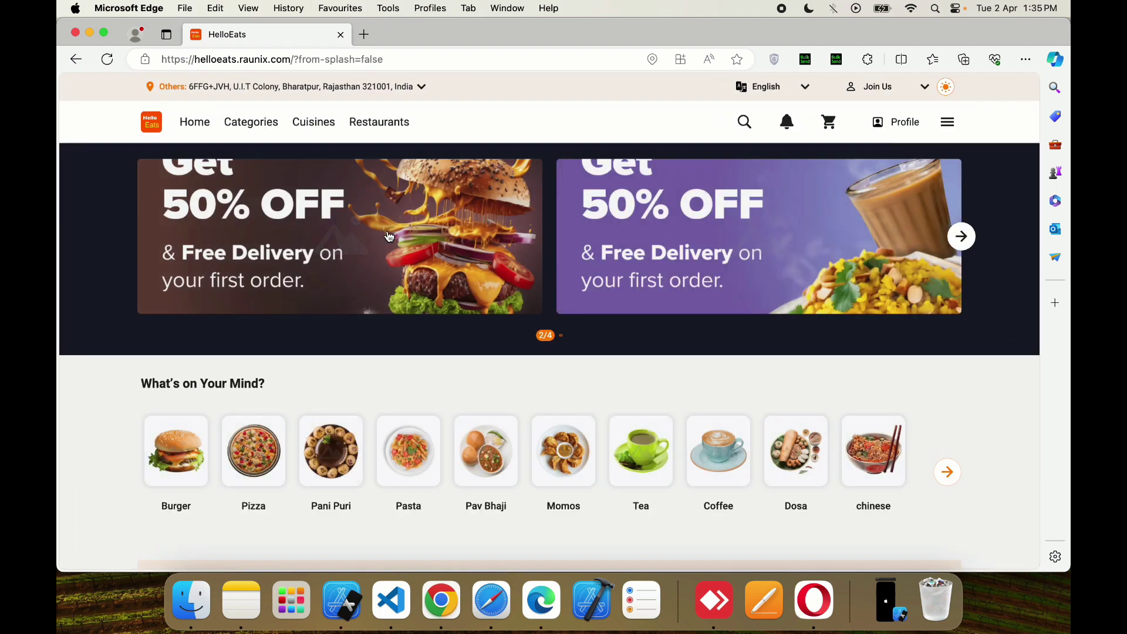
- Glance at Sai Bakers, then open the Pizza Republic restaurant page
scroll(387, 235, "down", 5)
scroll(390, 236, "down", 15)
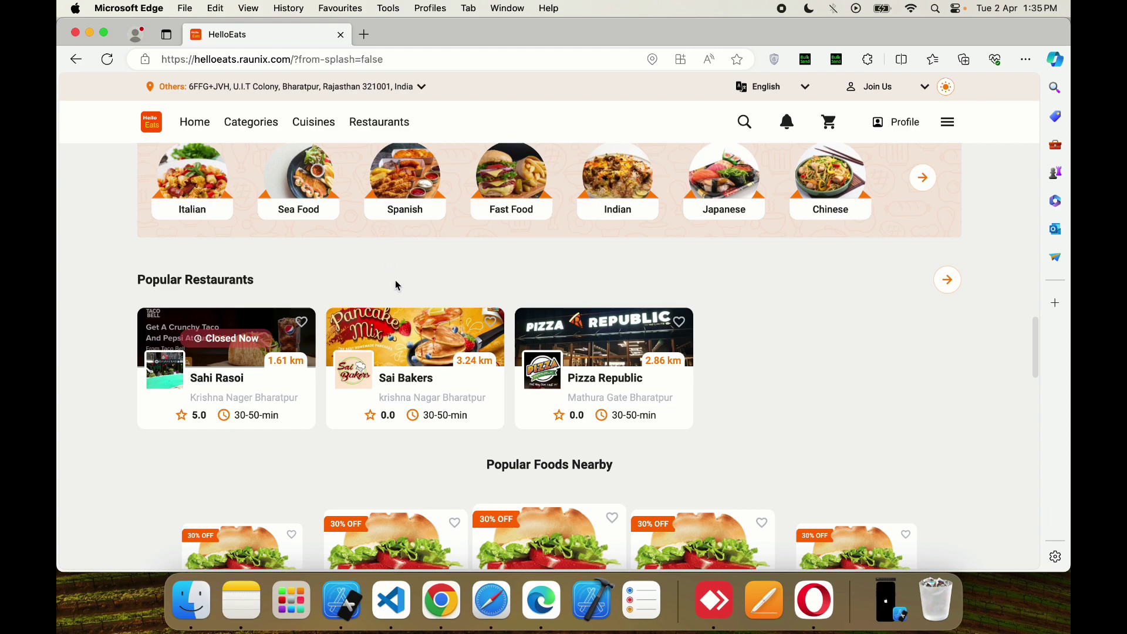
left_click(409, 323)
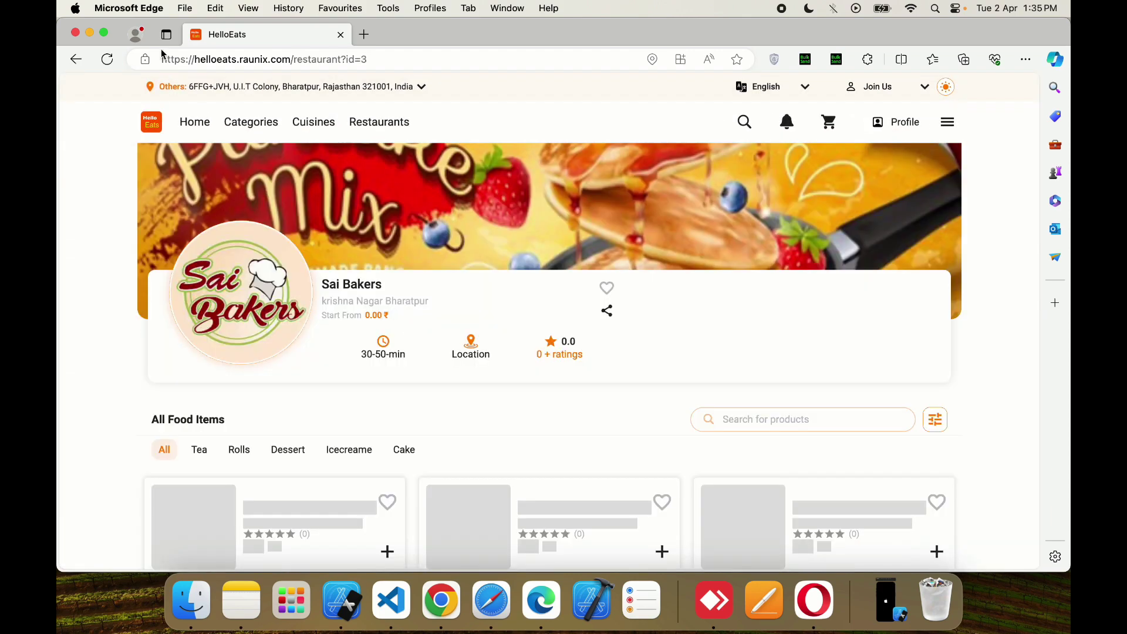
left_click(67, 61)
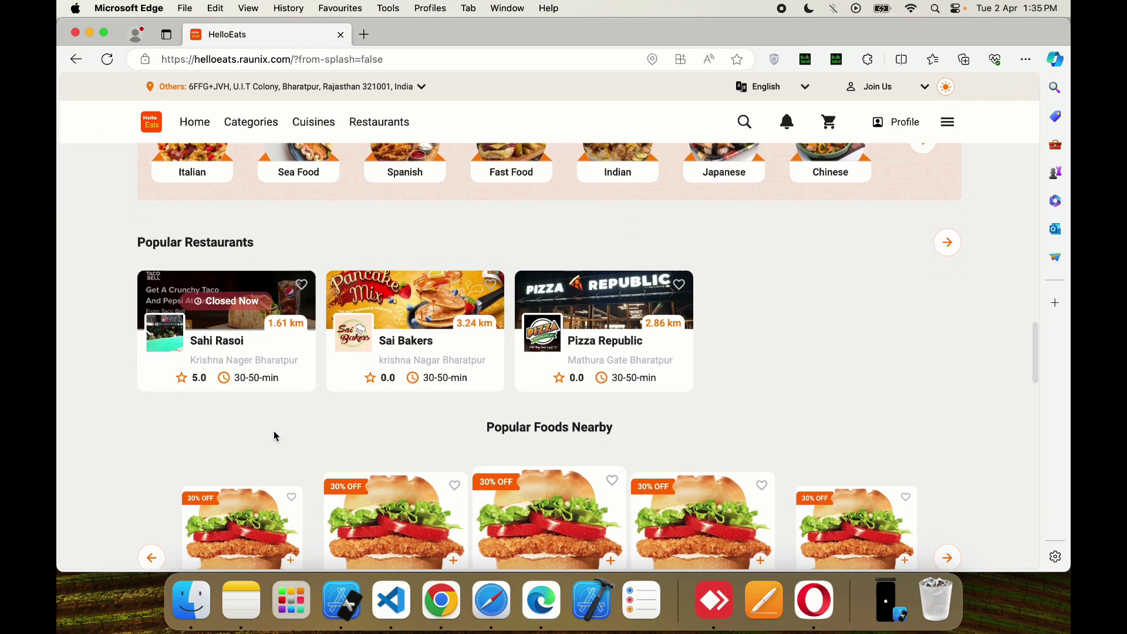
left_click(580, 312)
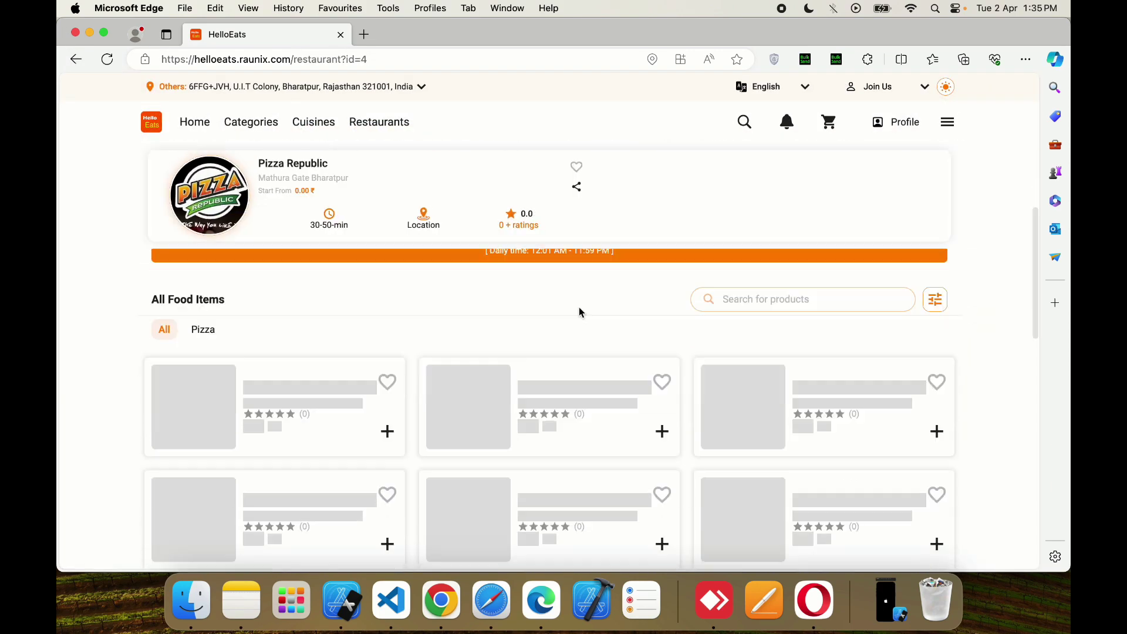
- Add Supreme Pizza and Classic Cheese pizza to the cart and proceed to checkout
scroll(579, 317, "down", 3)
scroll(464, 364, "up", 2)
left_click(388, 383)
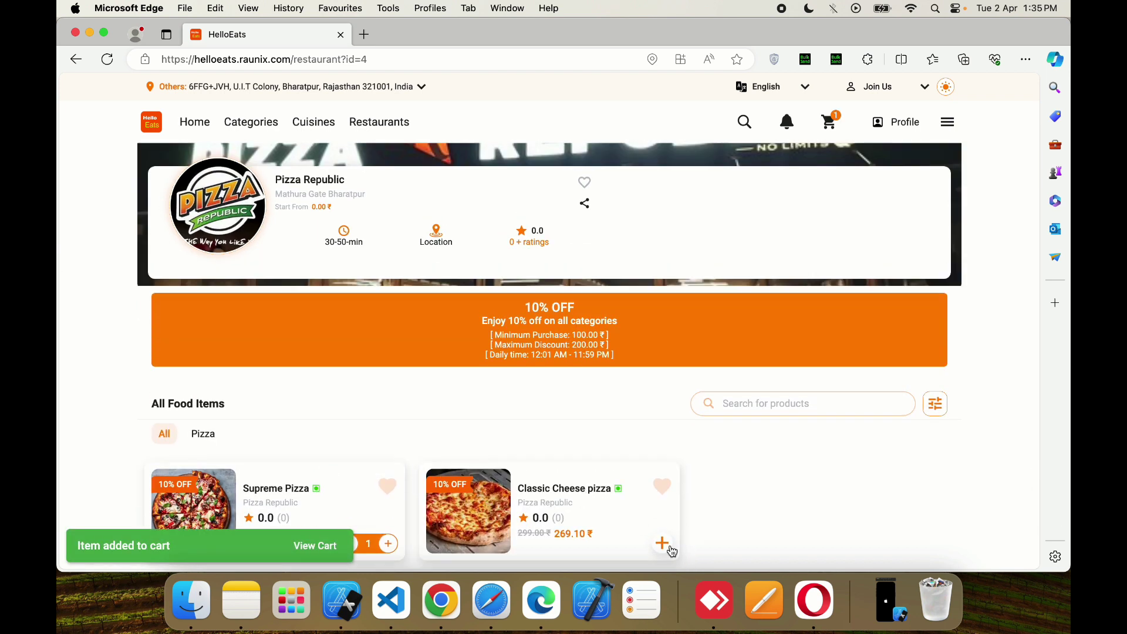
left_click(664, 544)
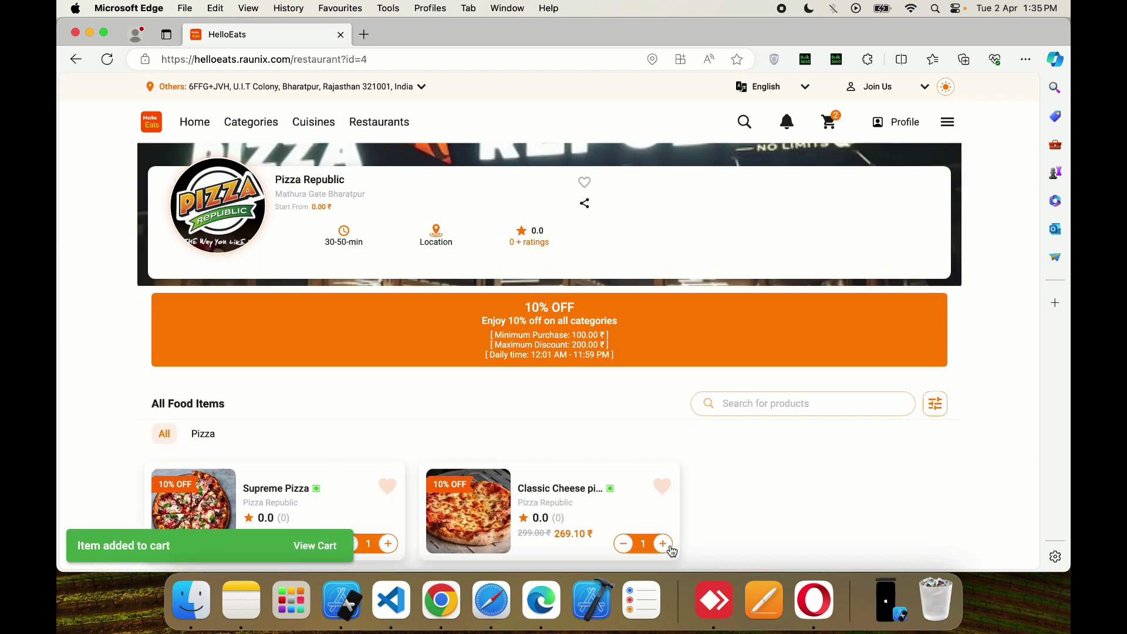
left_click(830, 123)
left_click(779, 465)
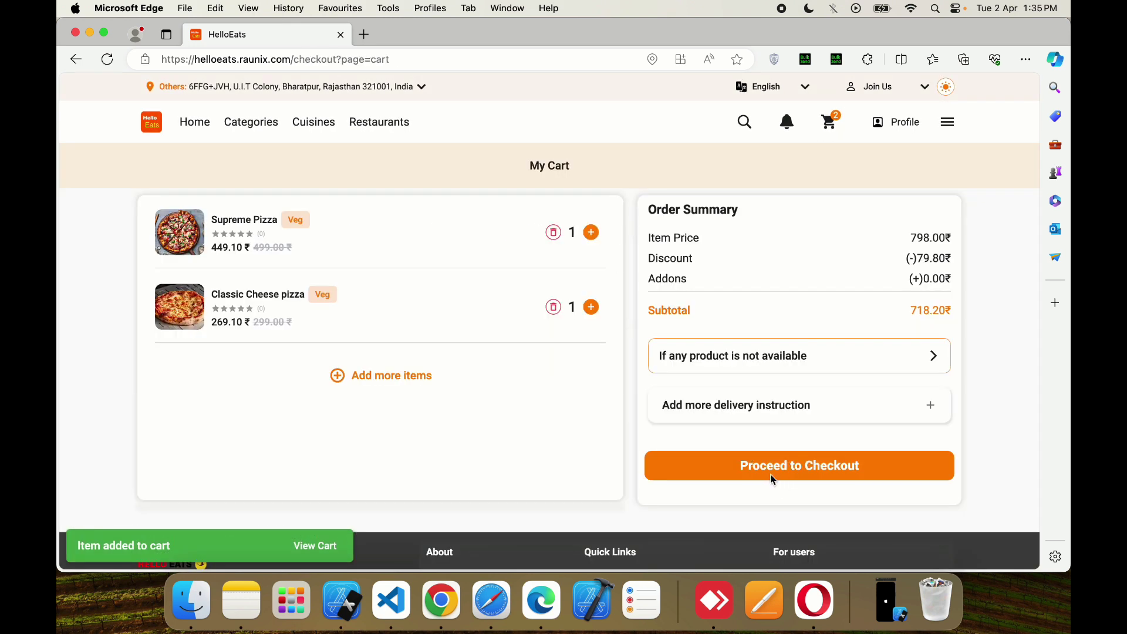
- Reload checkout, switch Order Type to Subscription Order, and open the Subscription Type dropdown
scroll(423, 358, "down", 10)
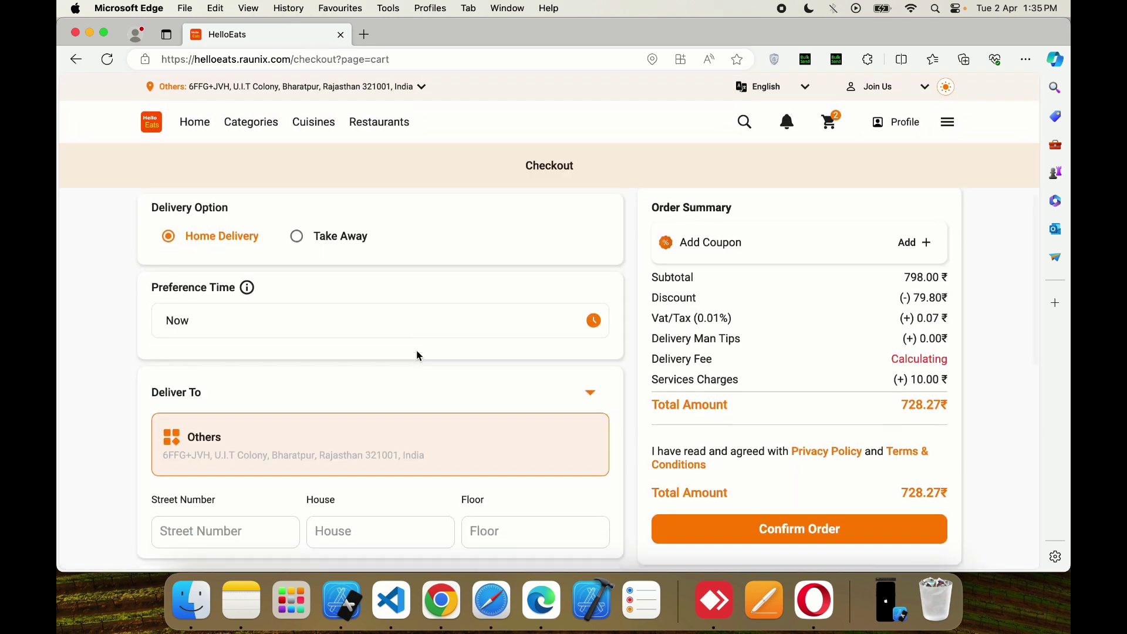
scroll(419, 356, "up", 10)
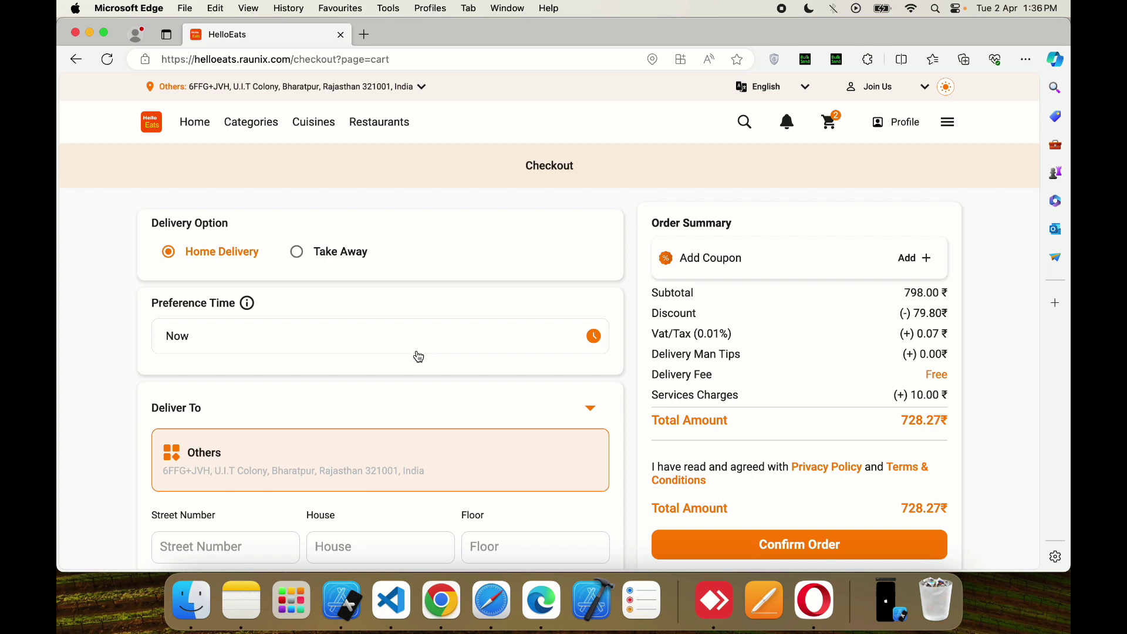
left_click(109, 61)
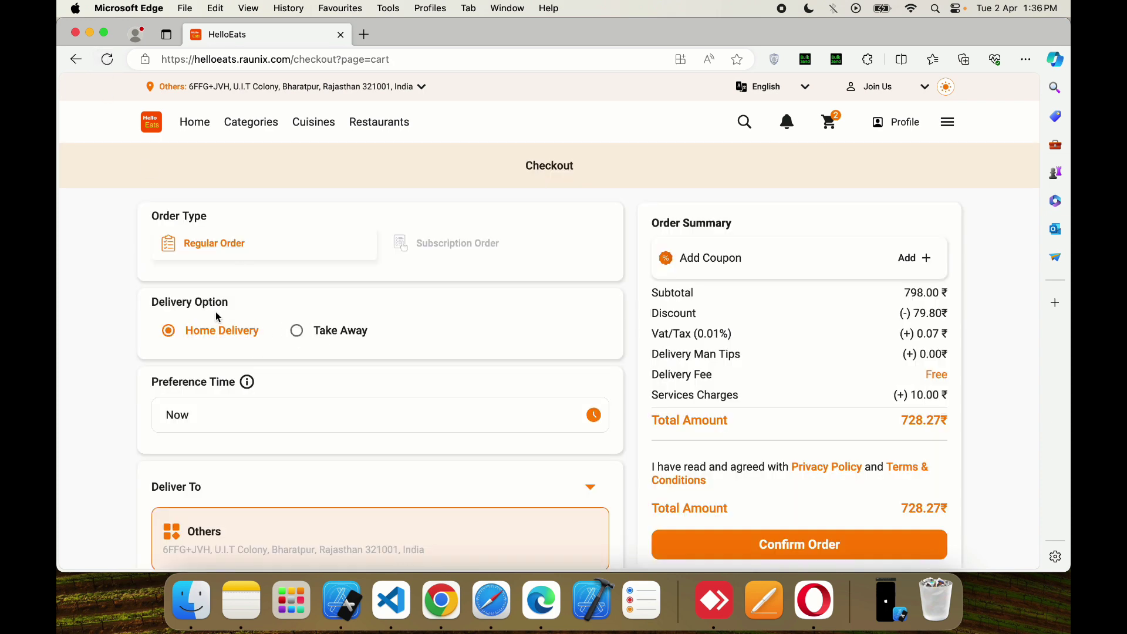
left_click(438, 251)
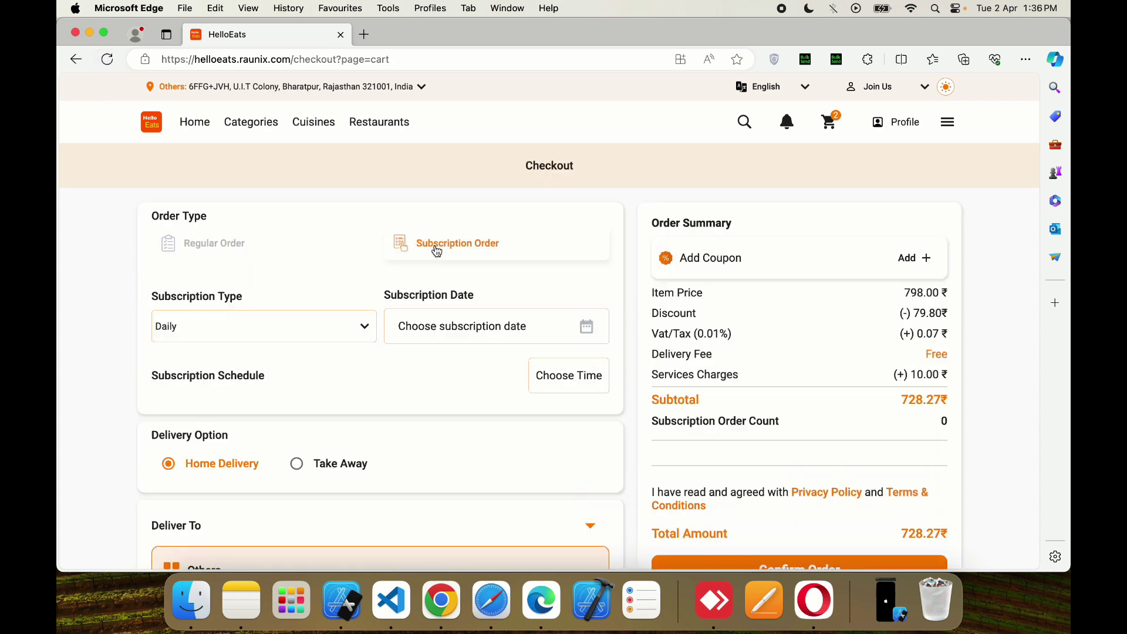
left_click(277, 322)
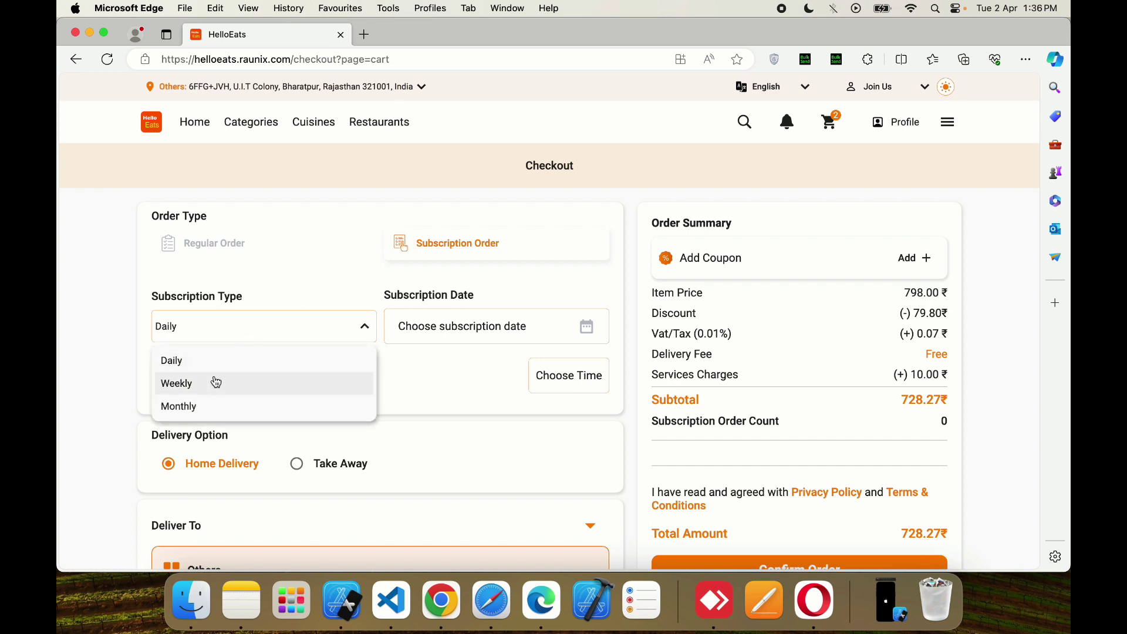
- Switch the subscription to Weekly with Monday at 12:00 PM and Tuesday at 03:00 AM
left_click(216, 382)
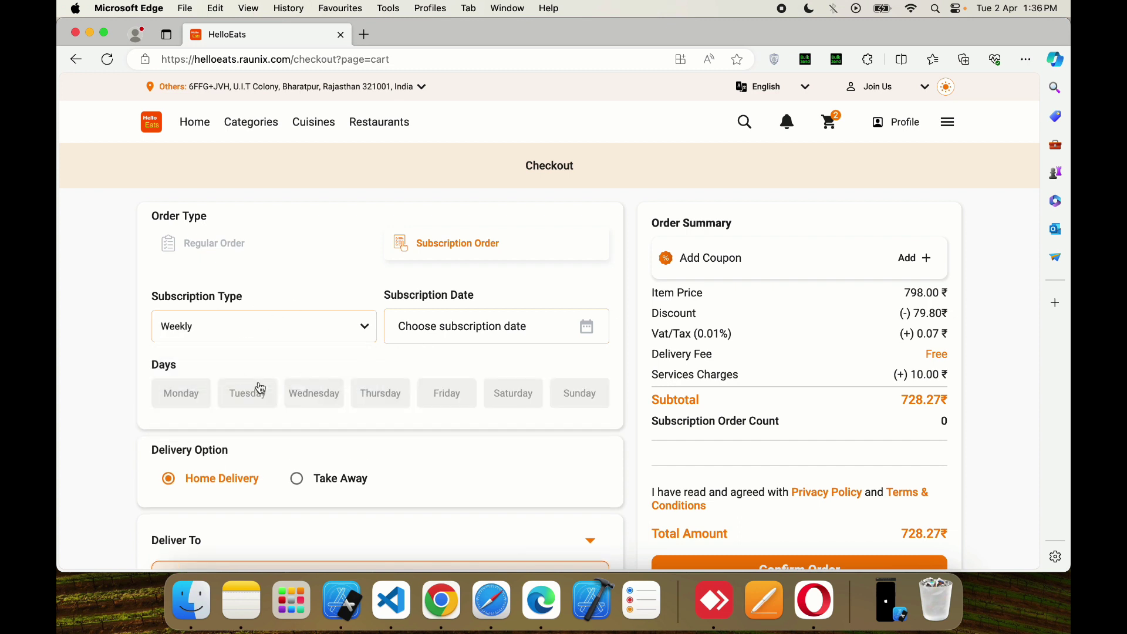
left_click(181, 393)
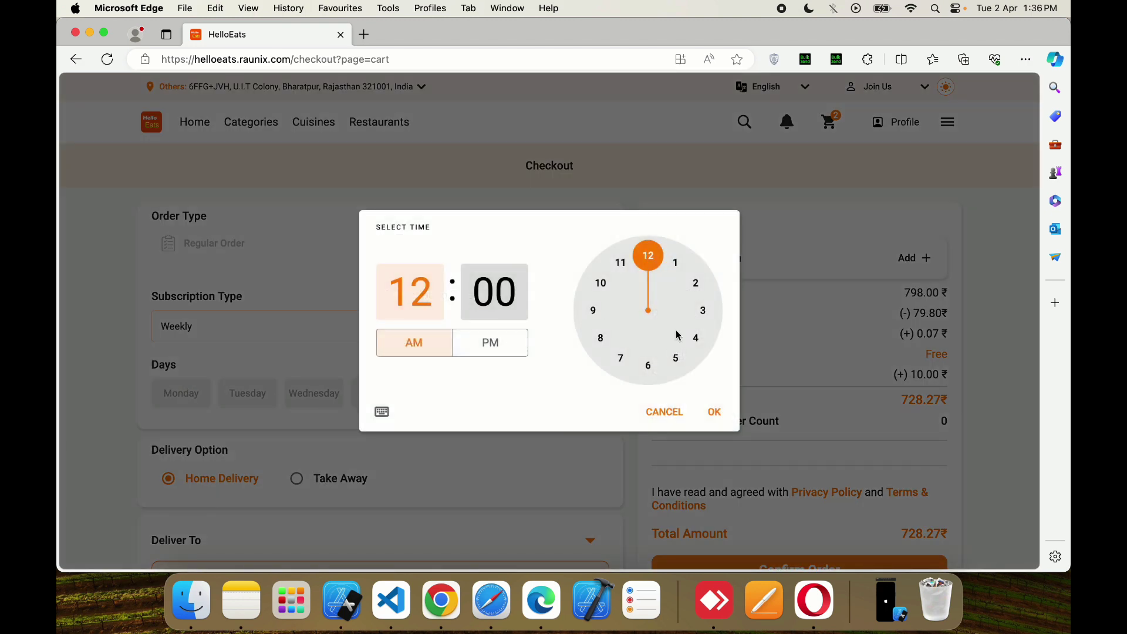
left_click(512, 342)
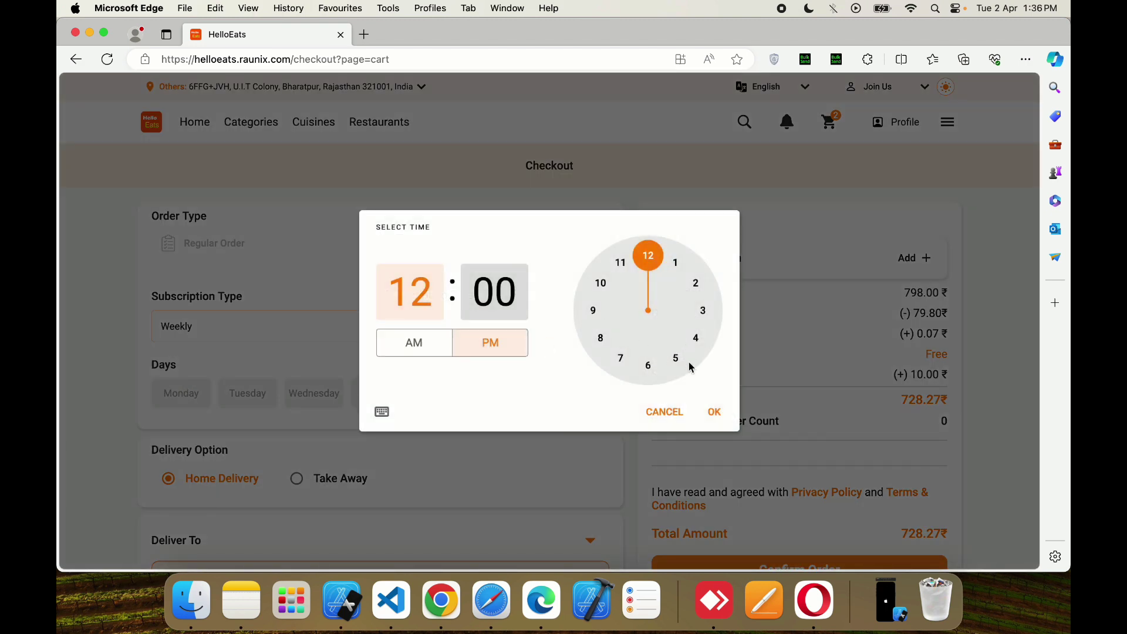
left_click(716, 411)
left_click(271, 391)
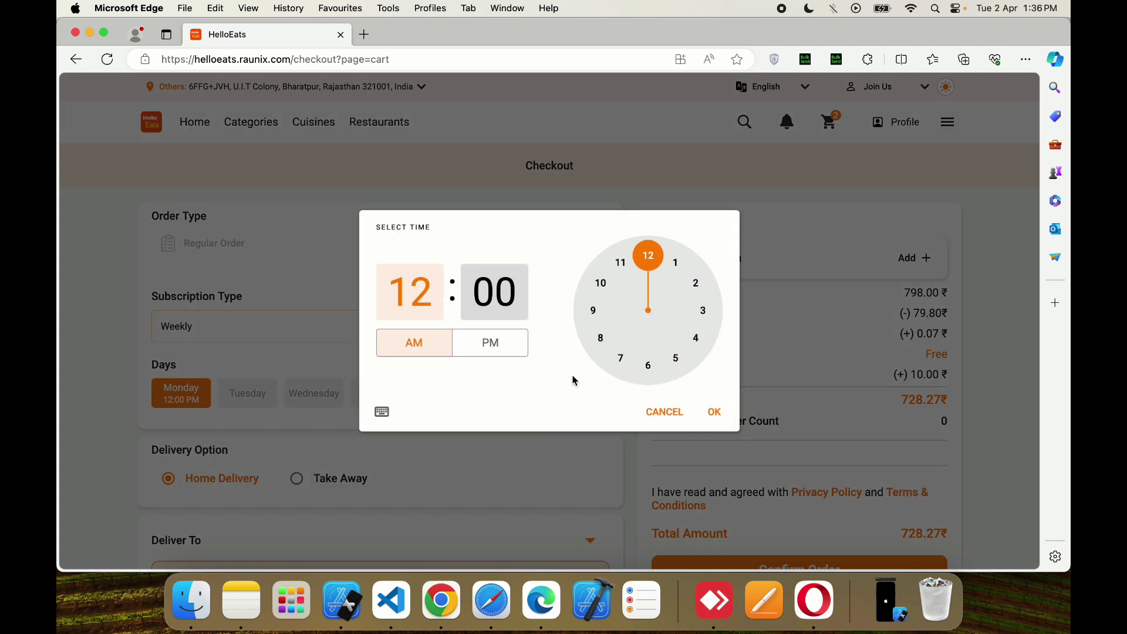
left_click(703, 313)
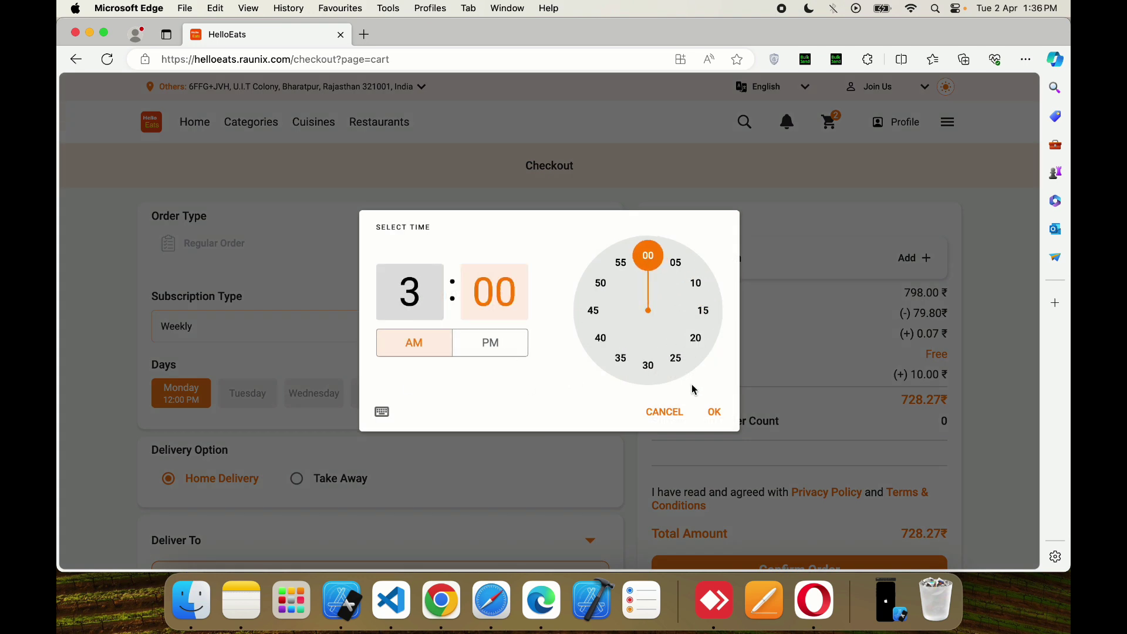
left_click(711, 422)
- Set Wednesday to 05:25 AM and Thursday and Sunday to 05:00 AM, then open the date calendar
left_click(327, 404)
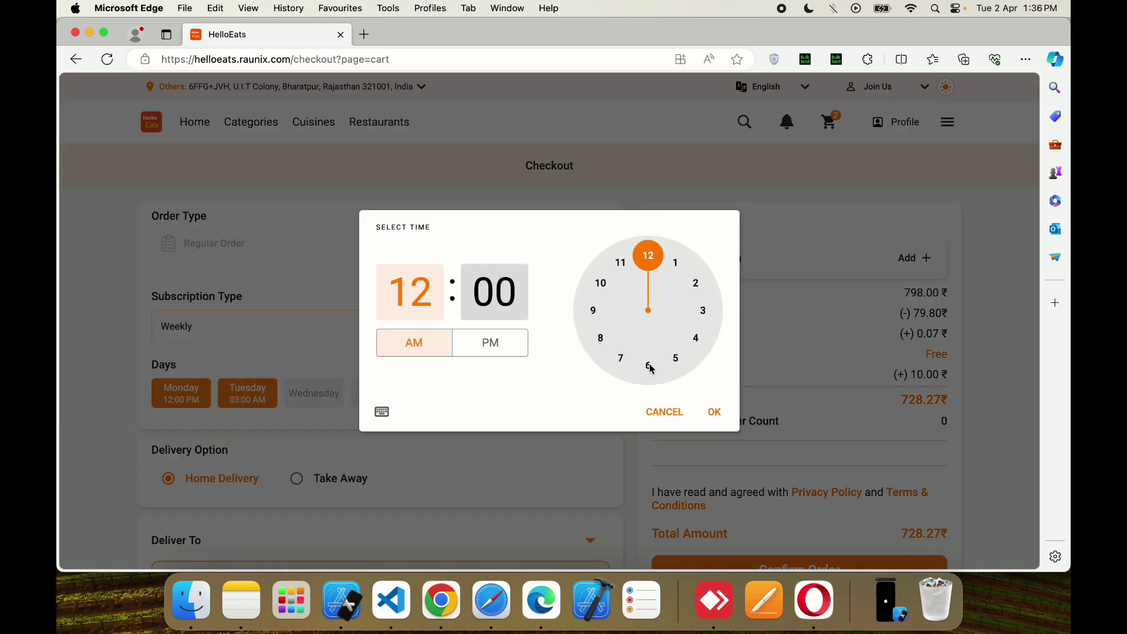
left_click(676, 358)
left_click(675, 358)
left_click(715, 412)
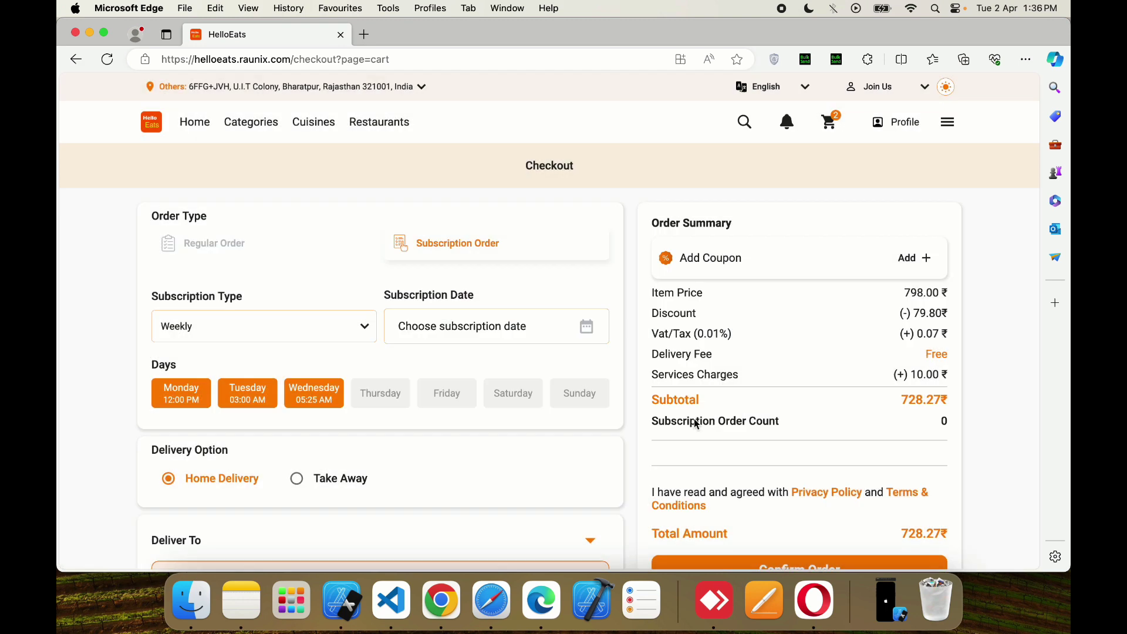
left_click(379, 395)
left_click(678, 357)
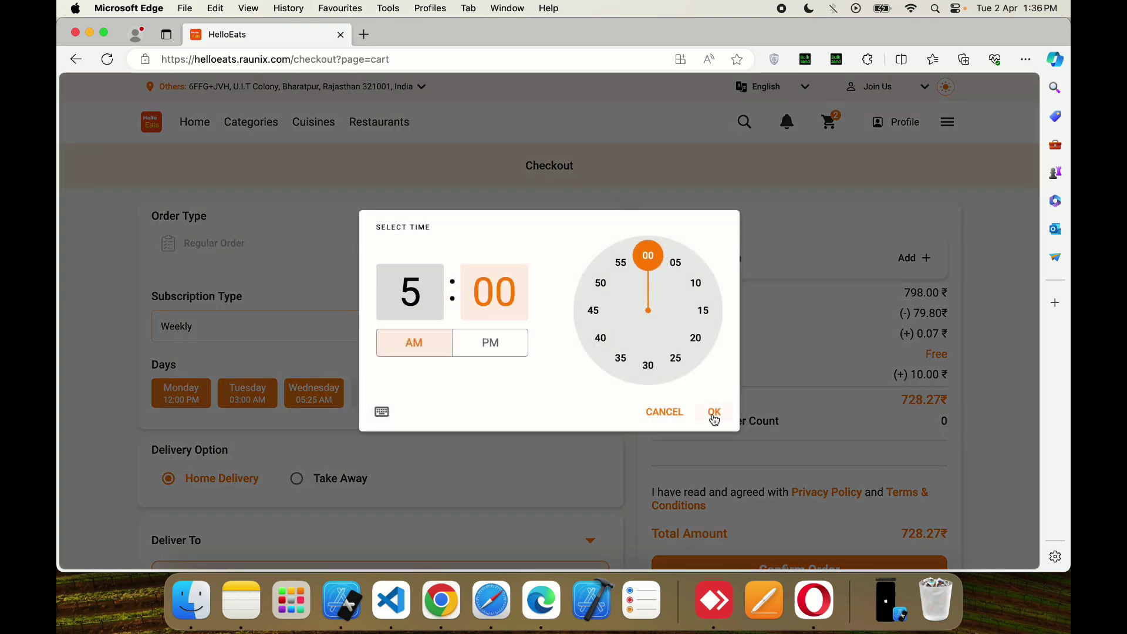
left_click(715, 413)
left_click(586, 398)
left_click(678, 357)
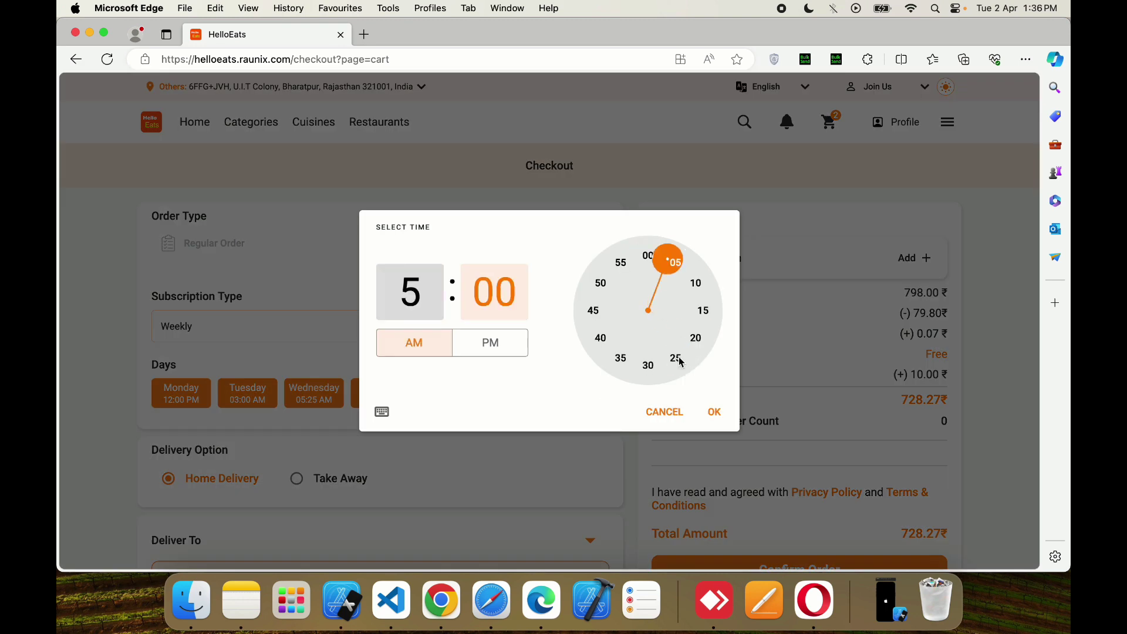
left_click(714, 412)
left_click(544, 347)
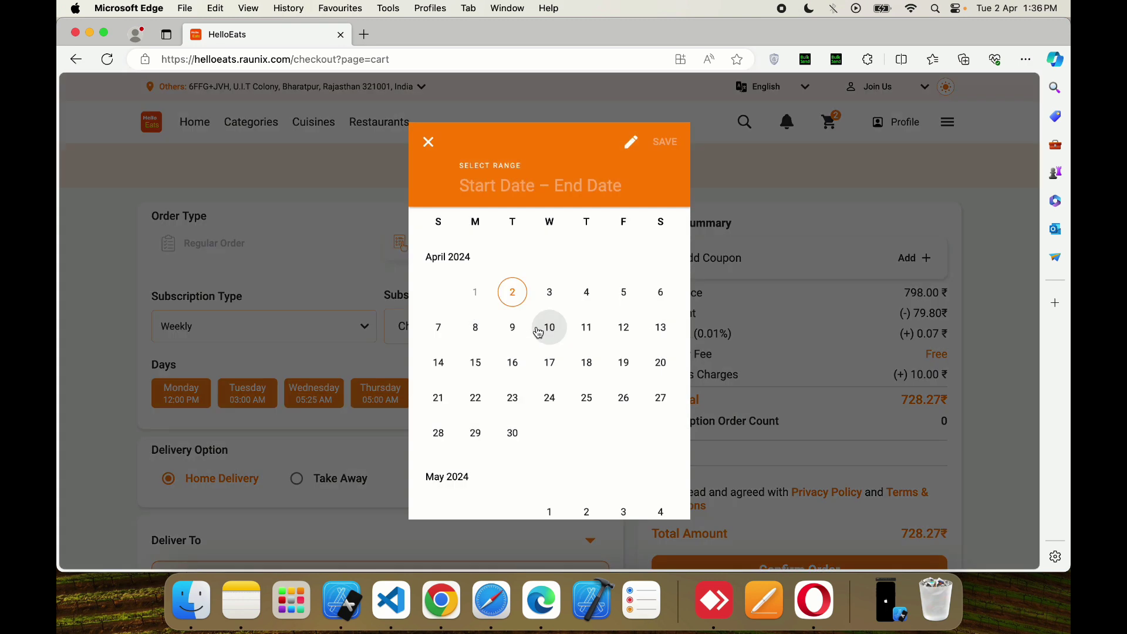
- Pick and save an April 2 to April 3 subscription date range
left_click(561, 300)
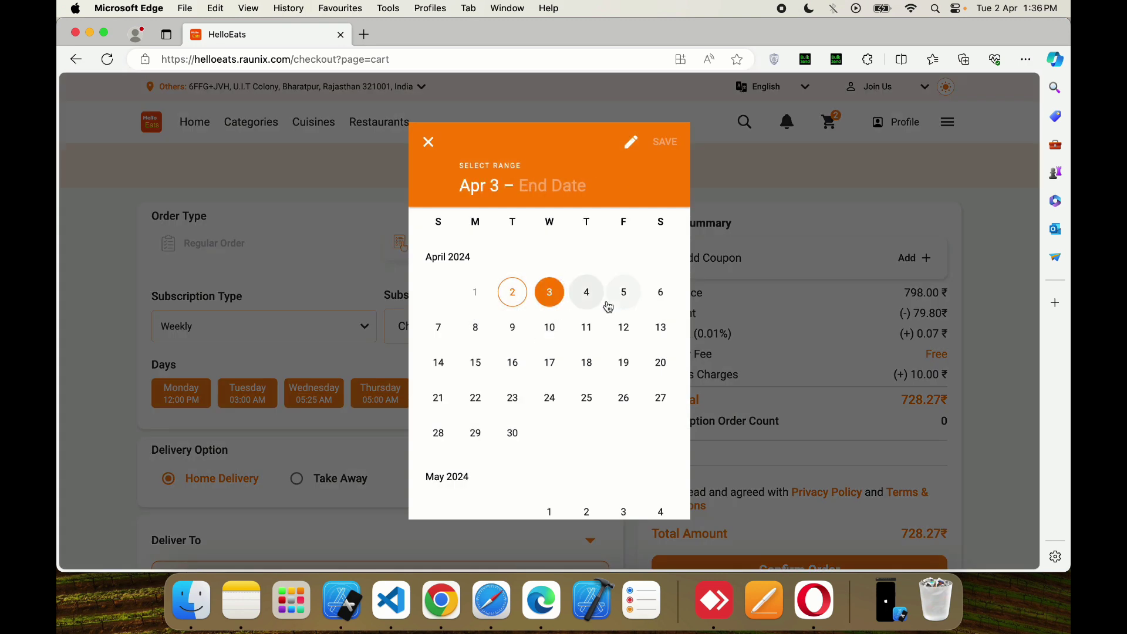
left_click(589, 295)
left_click(509, 325)
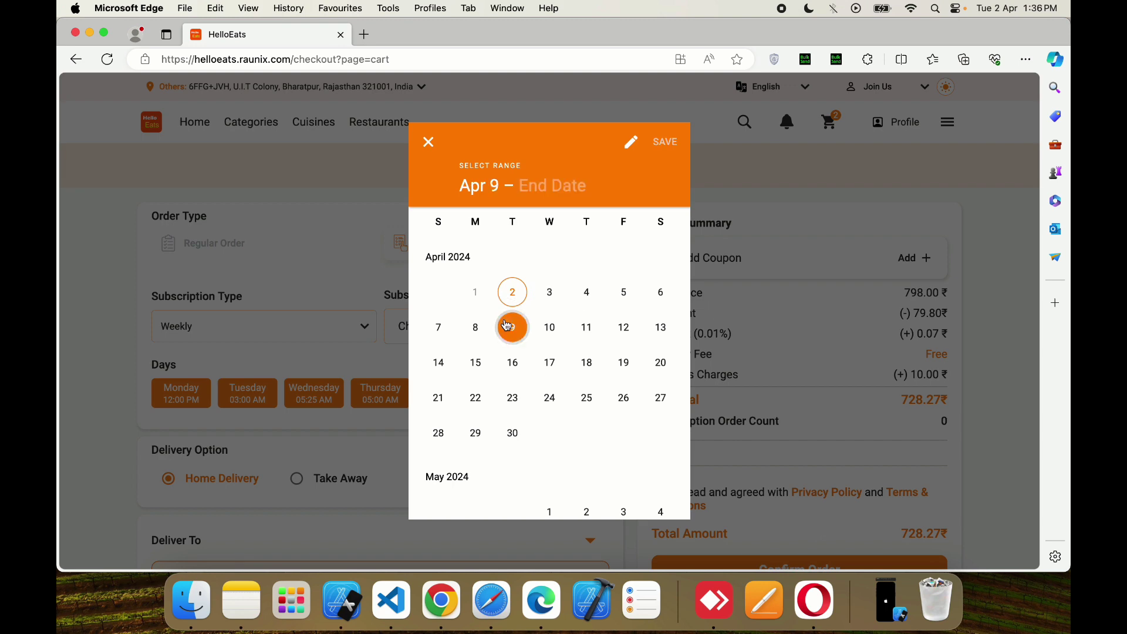
left_click(513, 292)
left_click(557, 295)
left_click(588, 293)
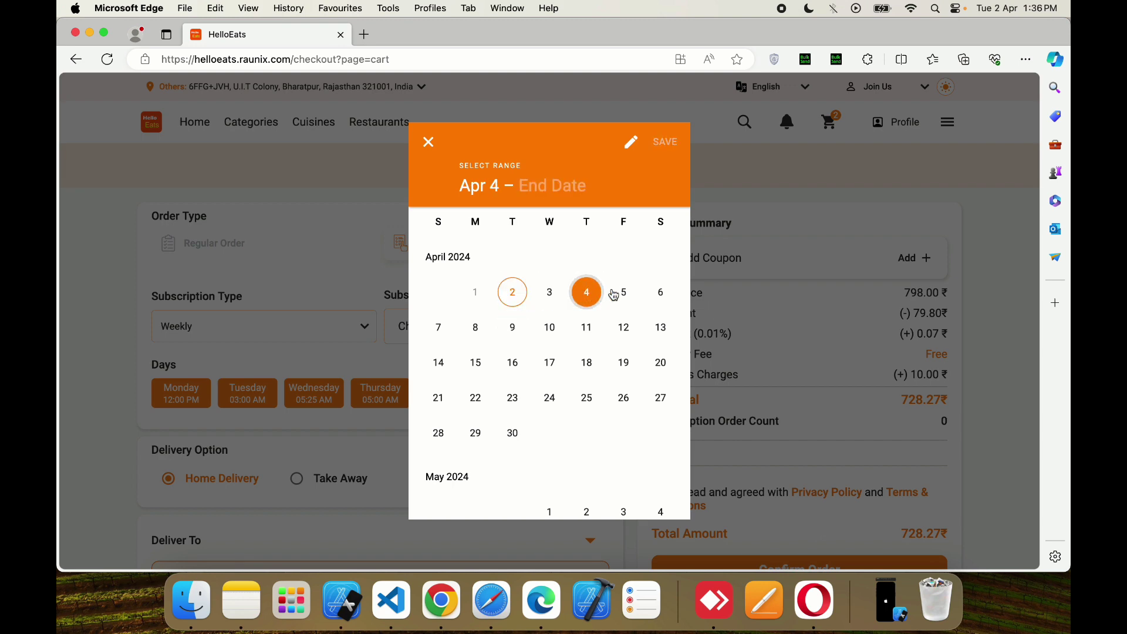
left_click(624, 293)
left_click(514, 299)
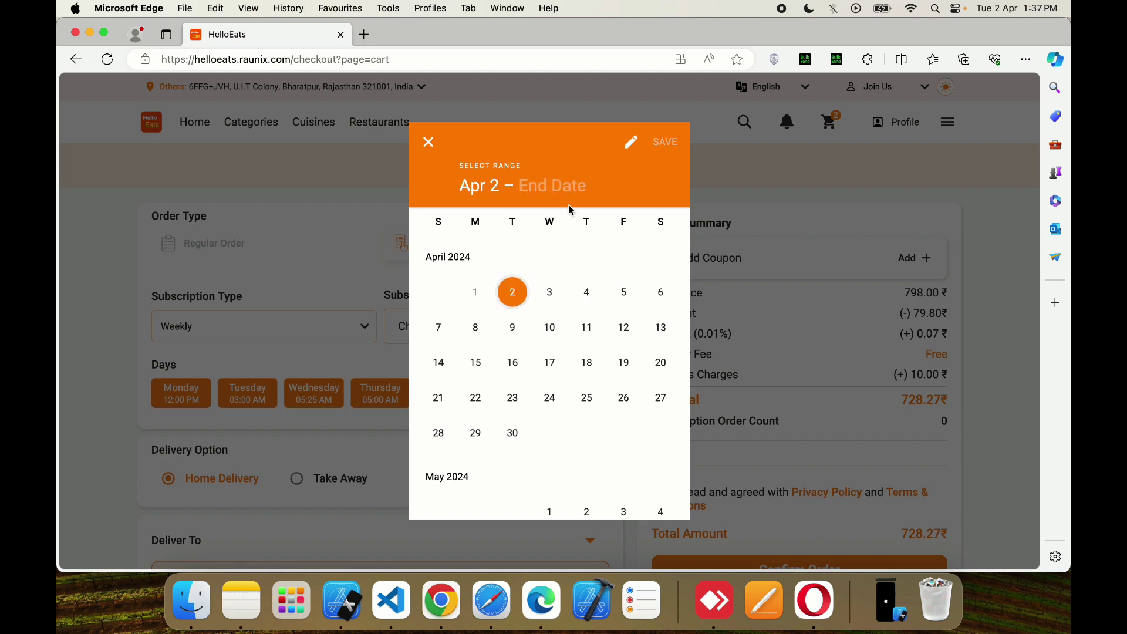
left_click(550, 294)
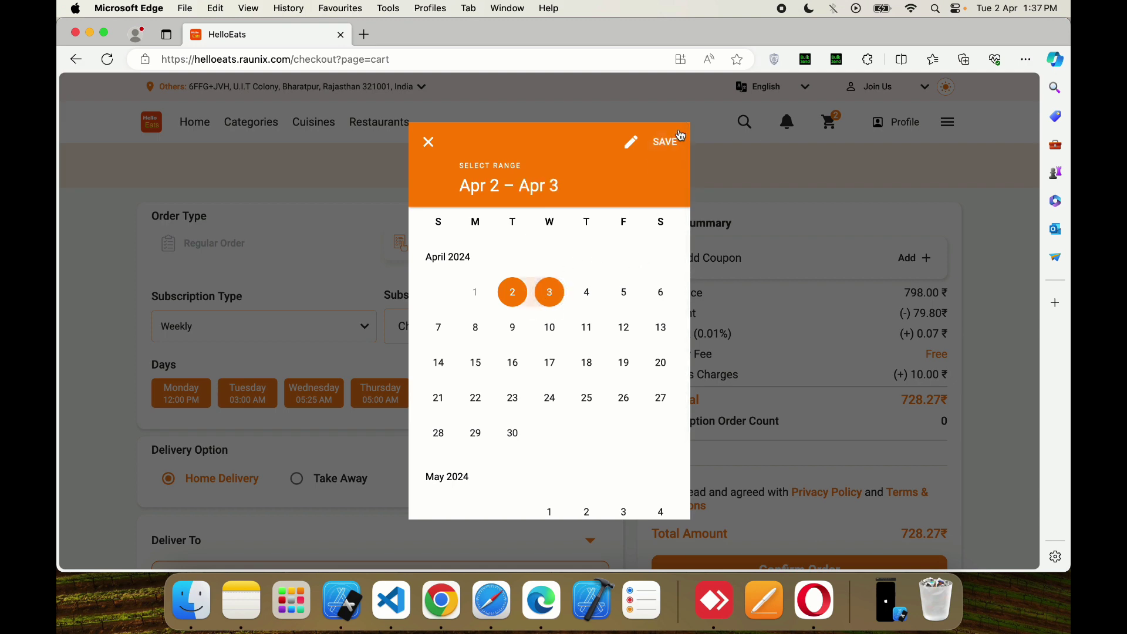
left_click(679, 137)
- Change the saved subscription dates to April 5 through April 10
left_click(537, 326)
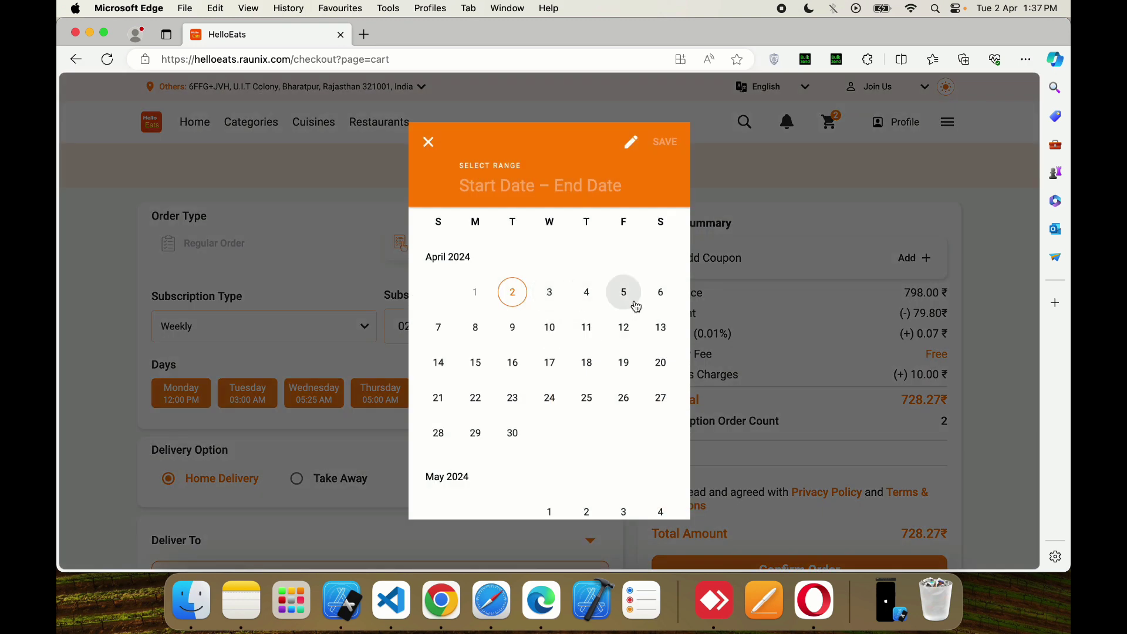
left_click(636, 301)
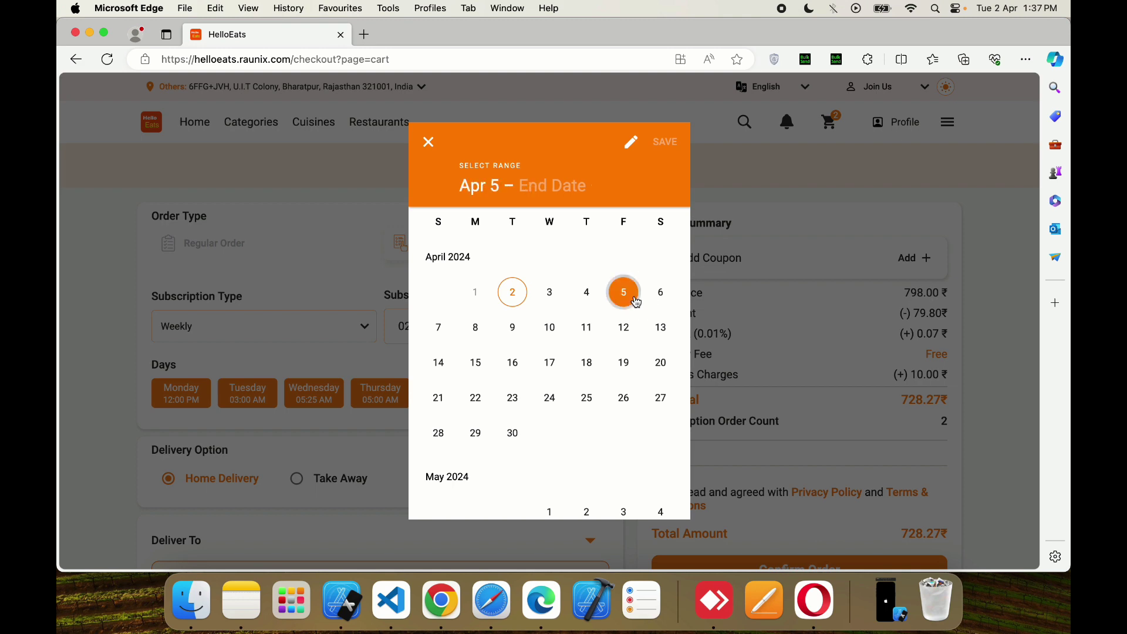
left_click(515, 331)
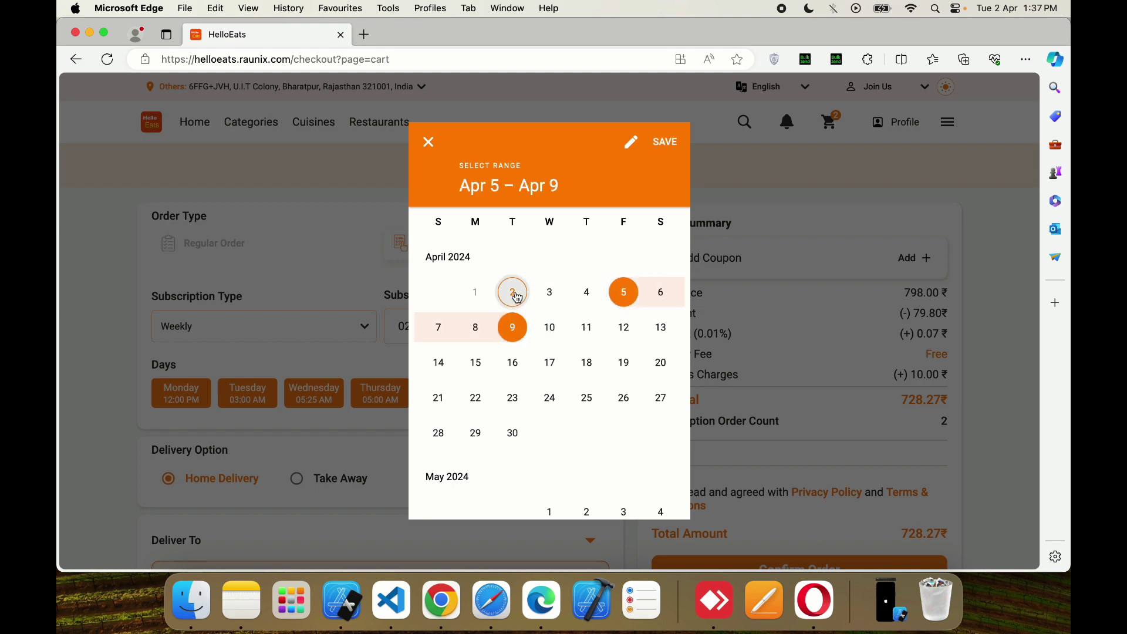
left_click(512, 292)
left_click(545, 297)
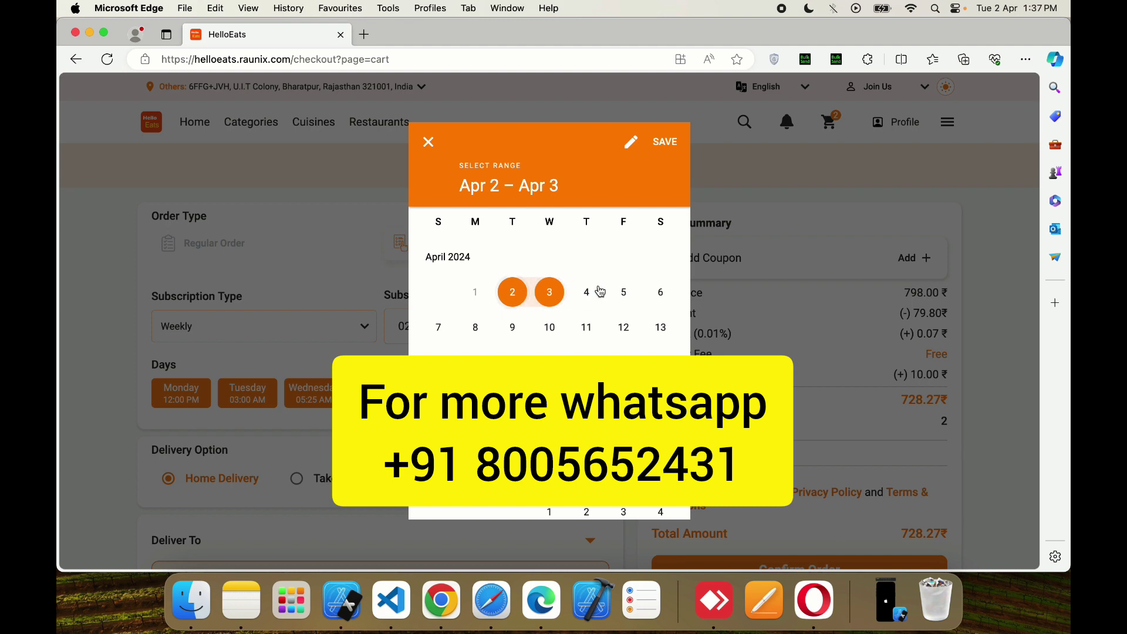
left_click(623, 292)
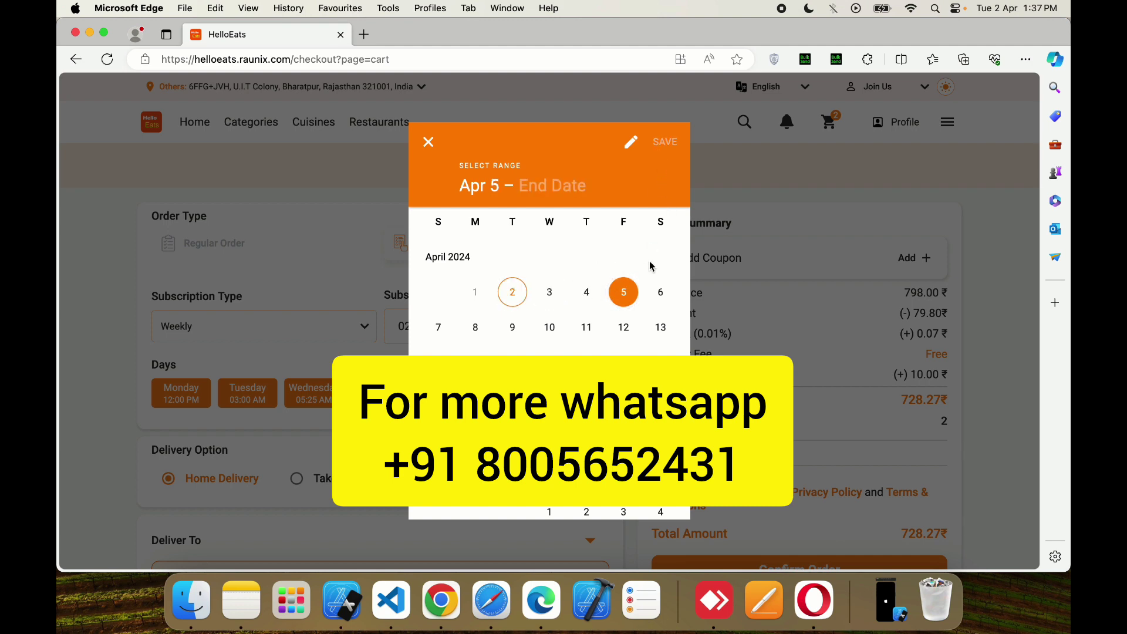
left_click(546, 332)
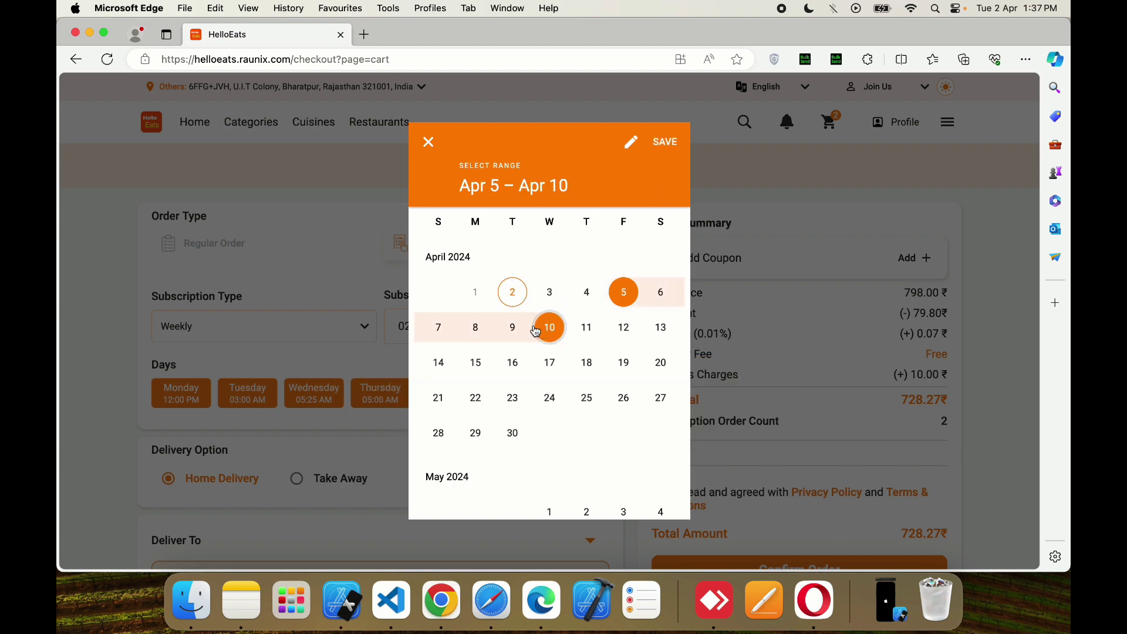
left_click(659, 146)
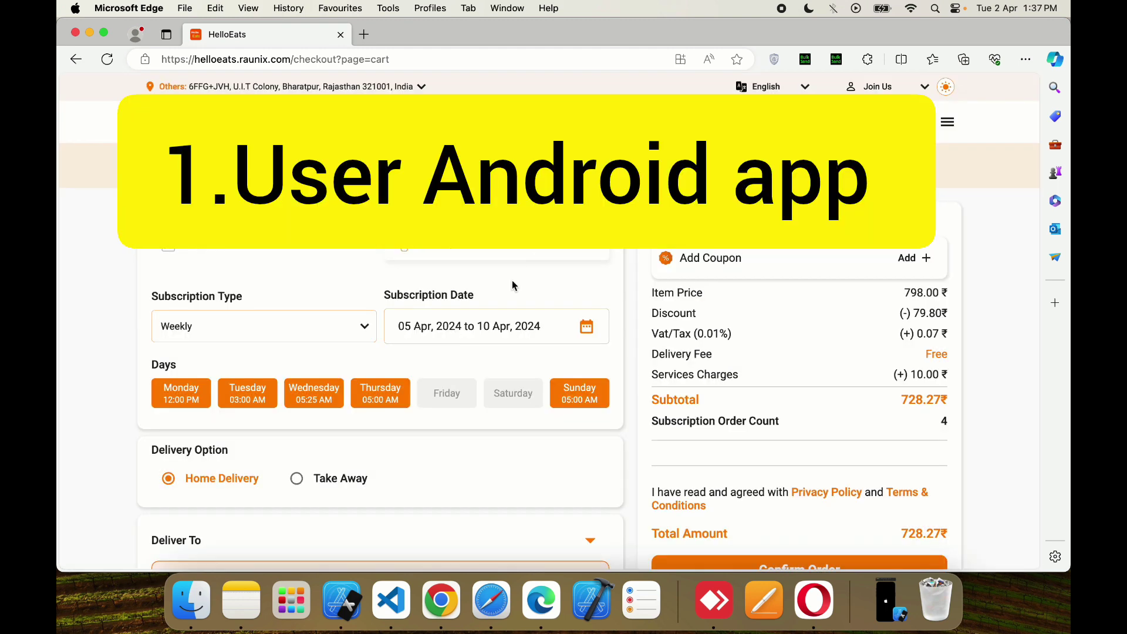
- Reset the subscription range to run from April 2 to April 6
left_click(491, 325)
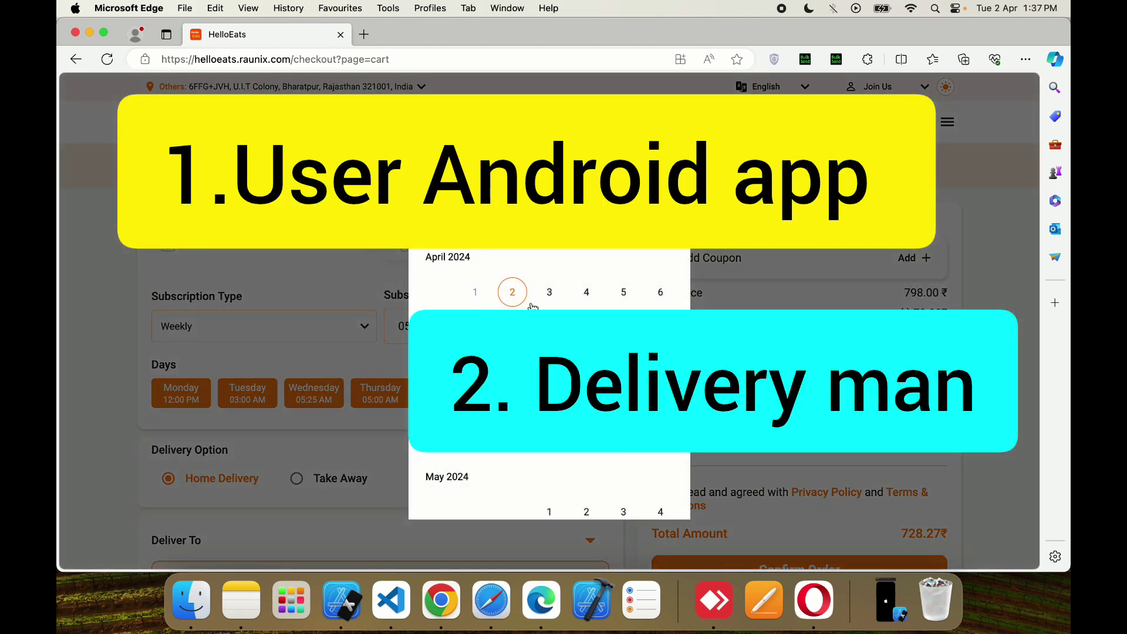
left_click(513, 292)
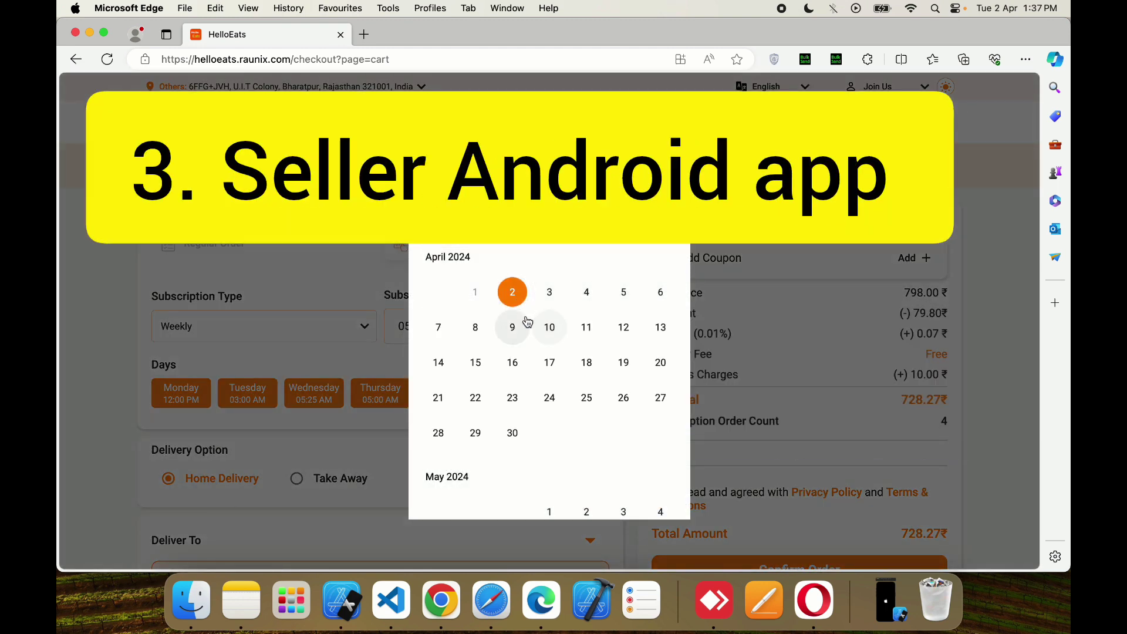
left_click(661, 293)
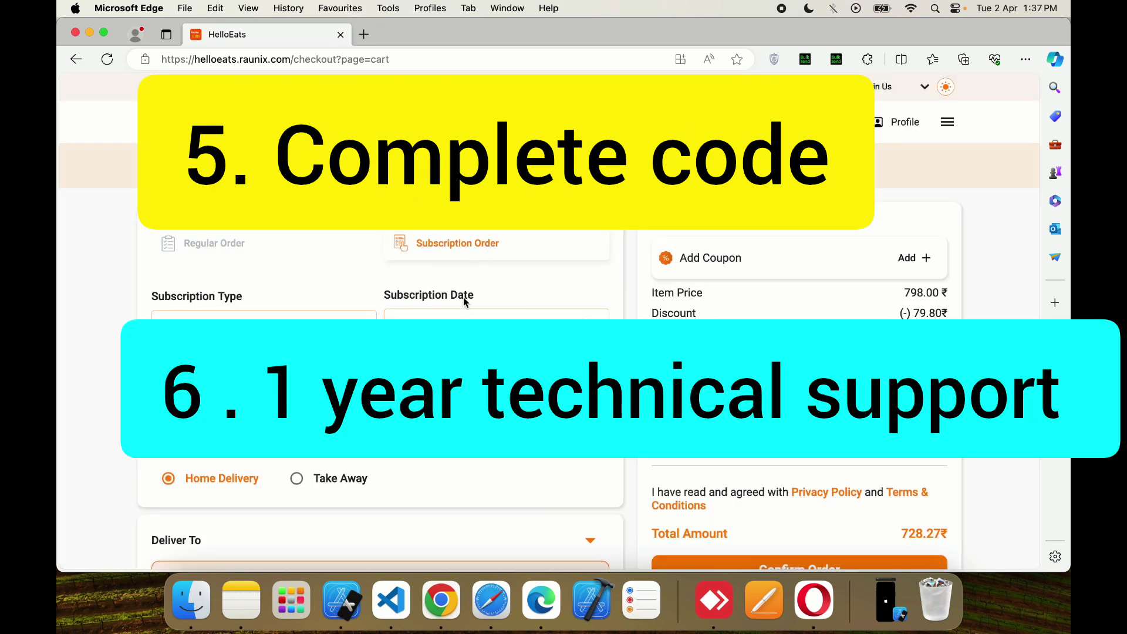
- Scroll back to the top of the checkout page and open the hamburger main menu
scroll(445, 258, "down", 5)
scroll(444, 256, "up", 2)
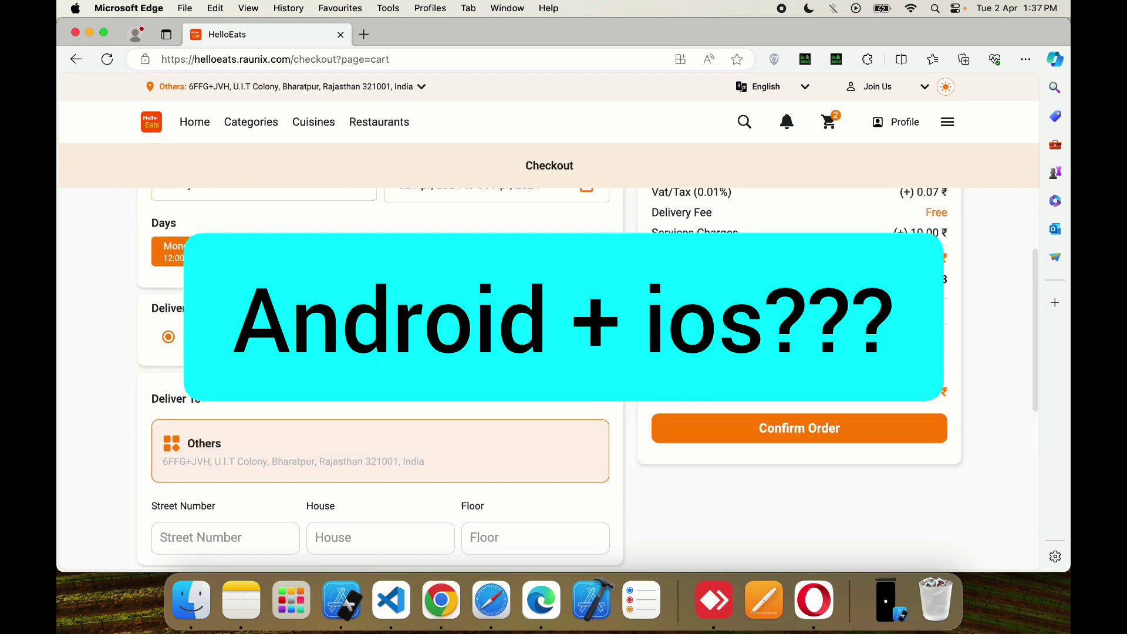
scroll(427, 317, "up", 3)
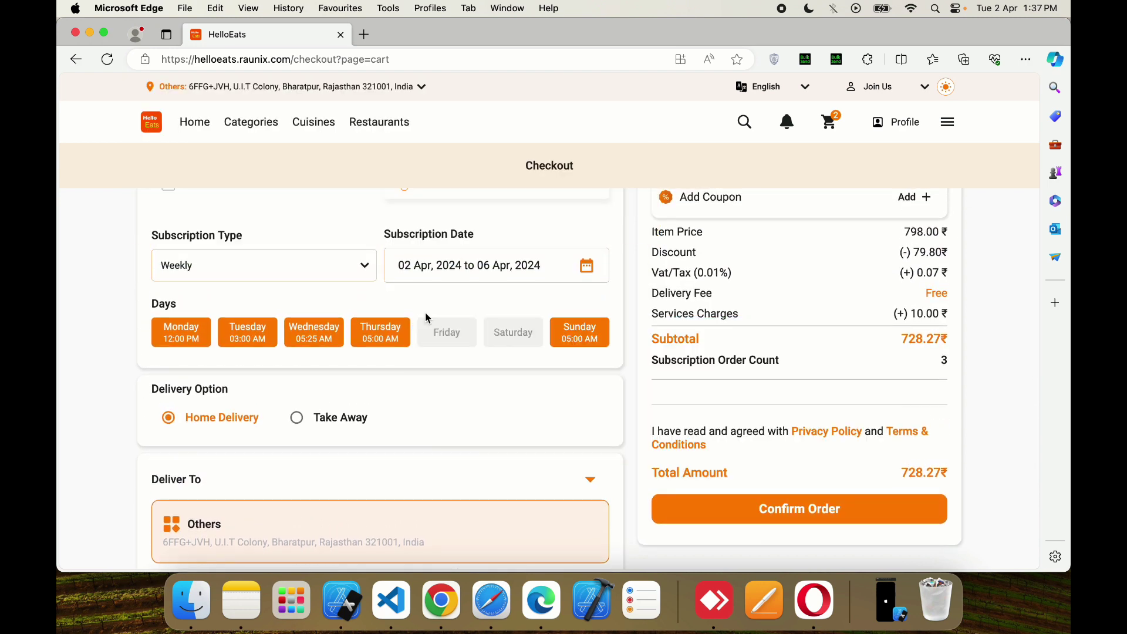
scroll(518, 385, "up", 1)
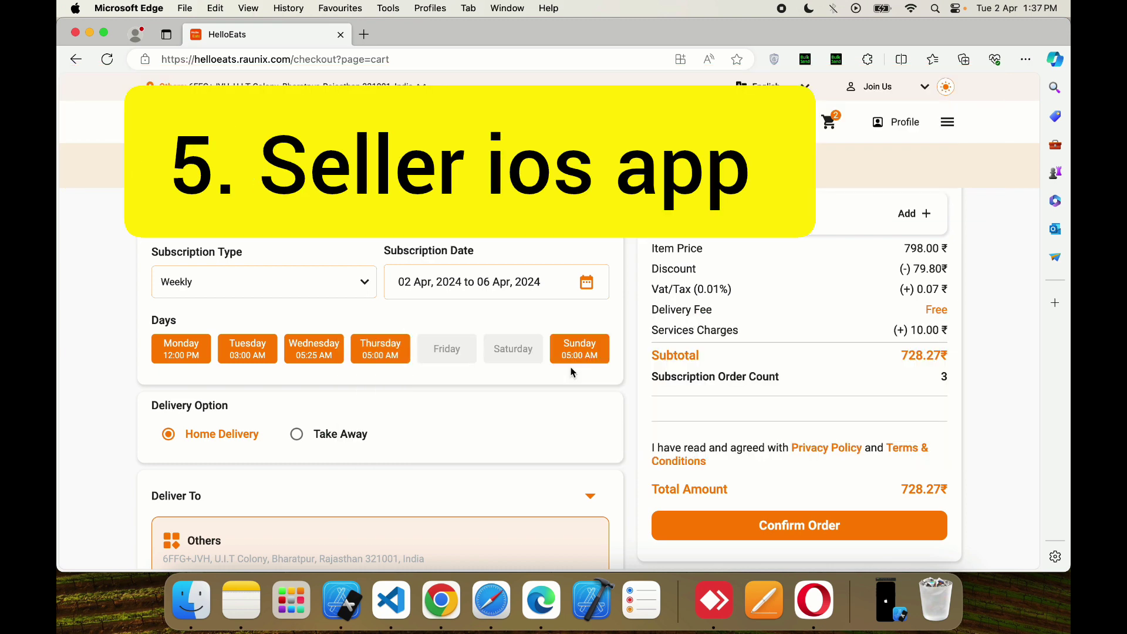
scroll(473, 423, "up", 2)
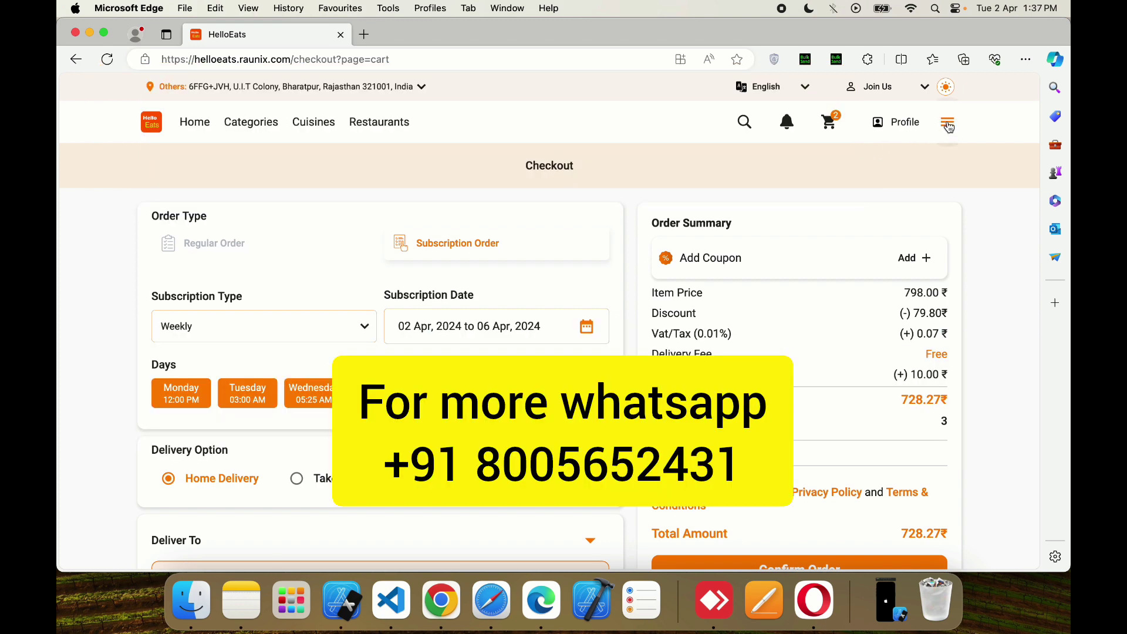
left_click(945, 122)
- From My Orders, open the three-item order's details and launch its Track Order map
left_click(929, 213)
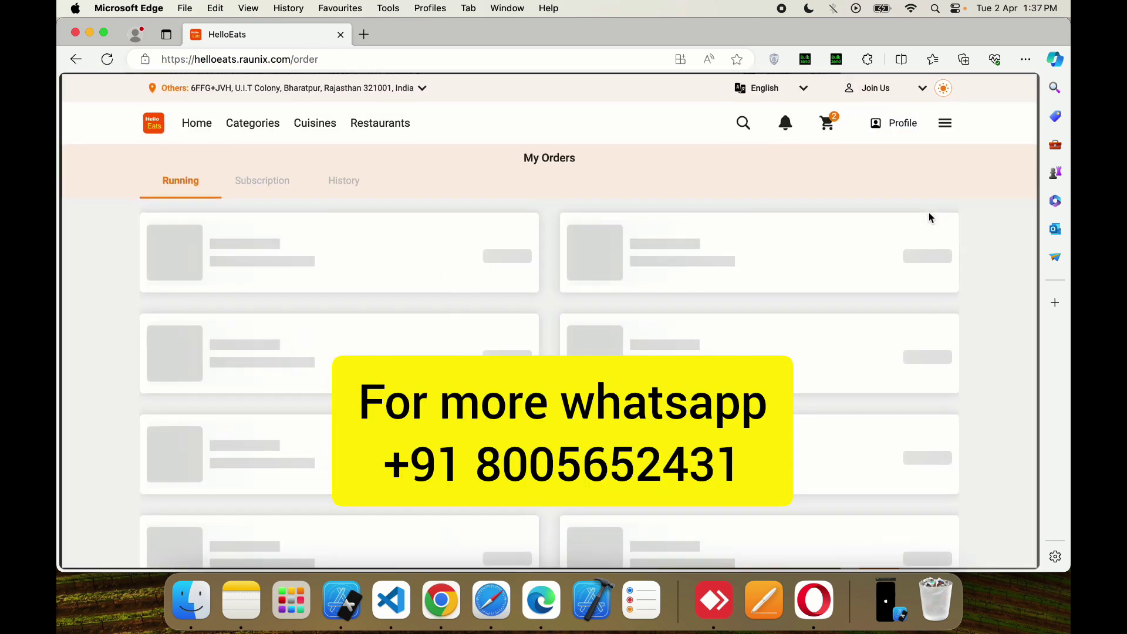
left_click(301, 232)
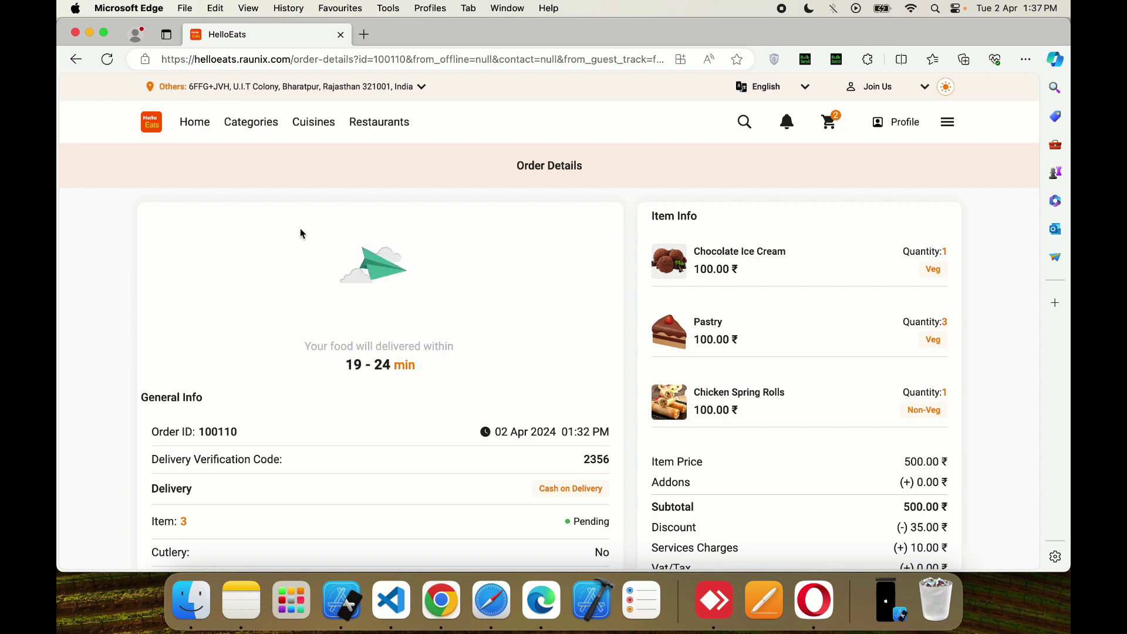
left_click(107, 59)
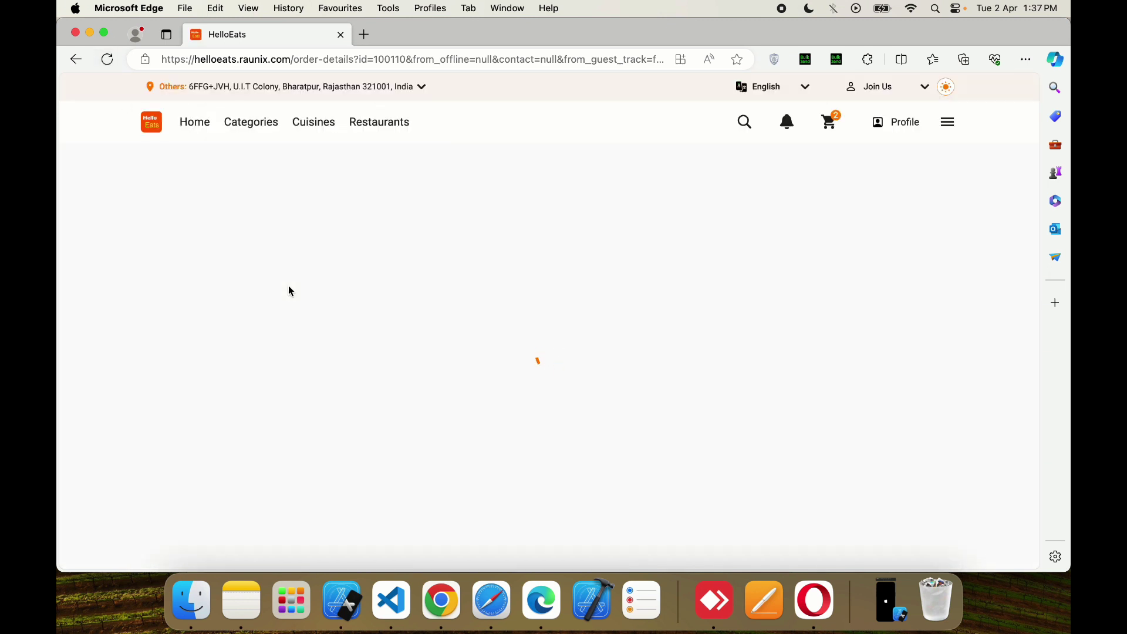
scroll(288, 285, "down", 4)
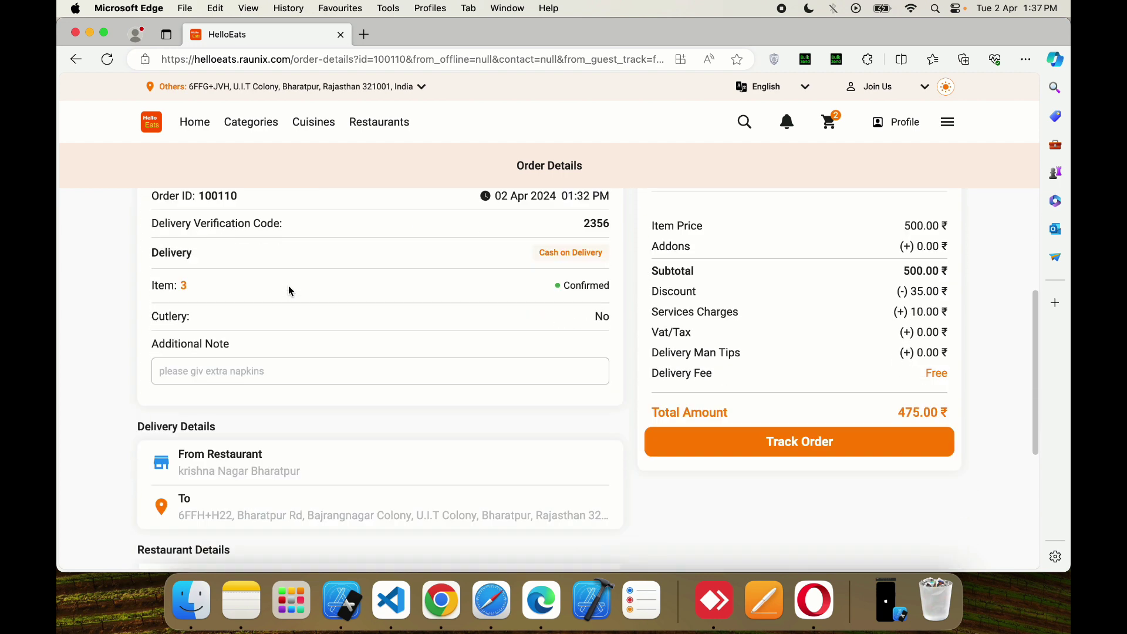
left_click(692, 340)
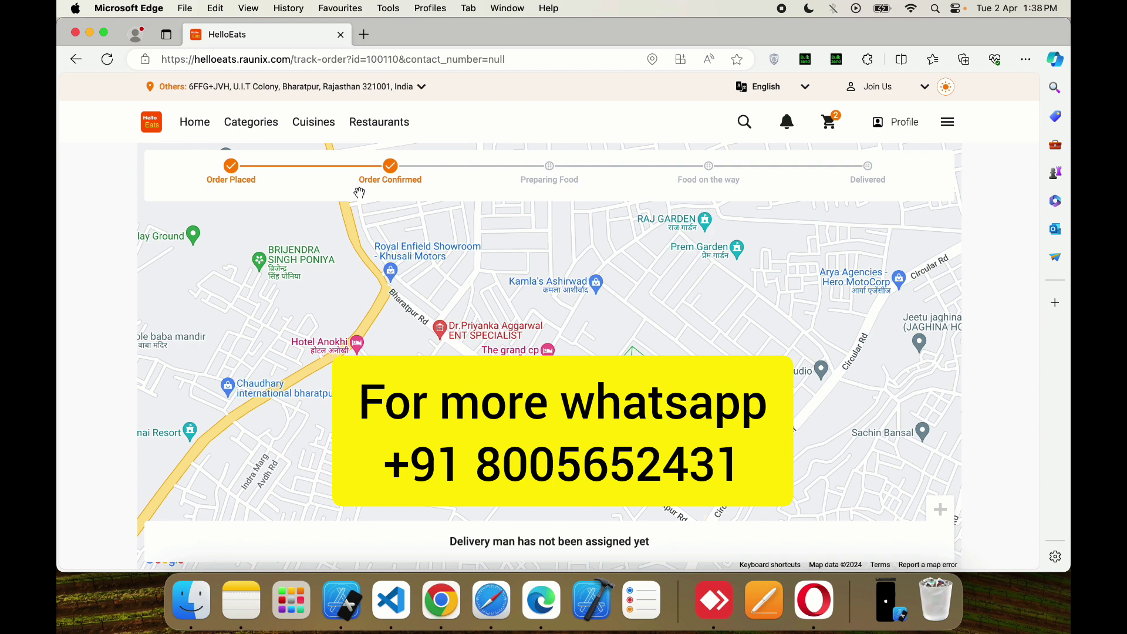
- Refresh tracking and start a chat with Pizza Republic from the 728.27 ₹ order
left_click(107, 59)
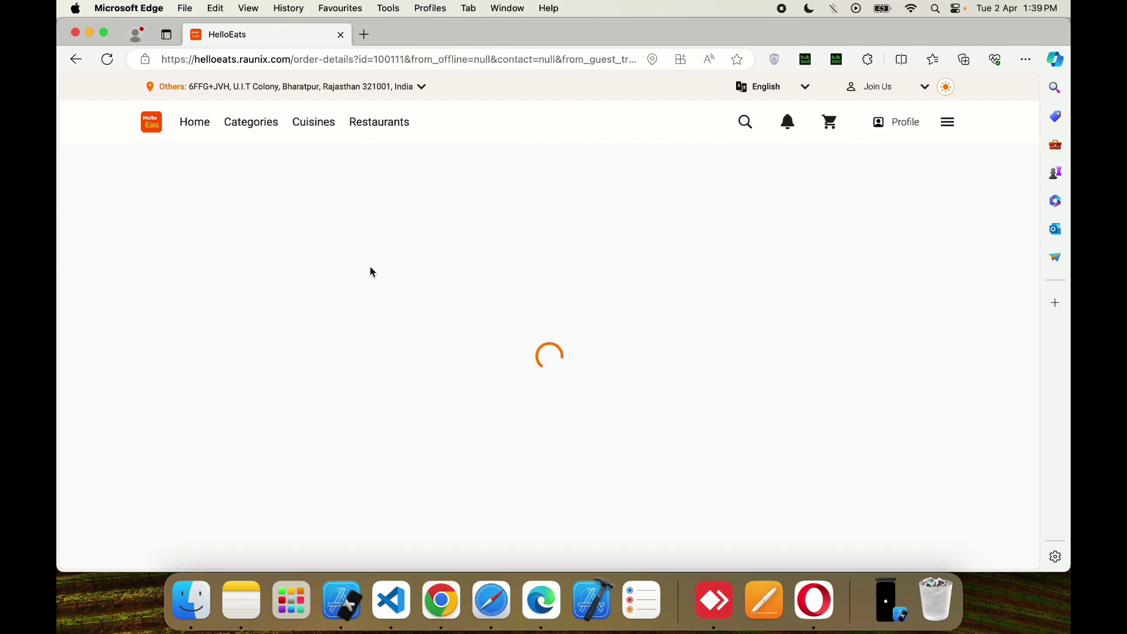
scroll(418, 276, "down", 10)
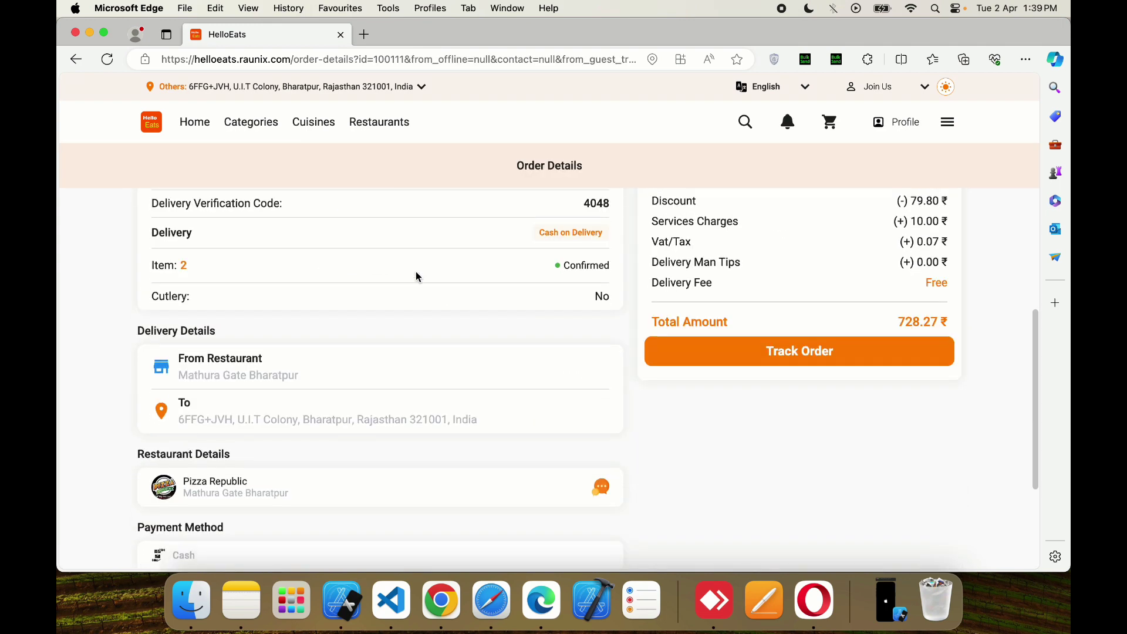
scroll(689, 246, "up", 1)
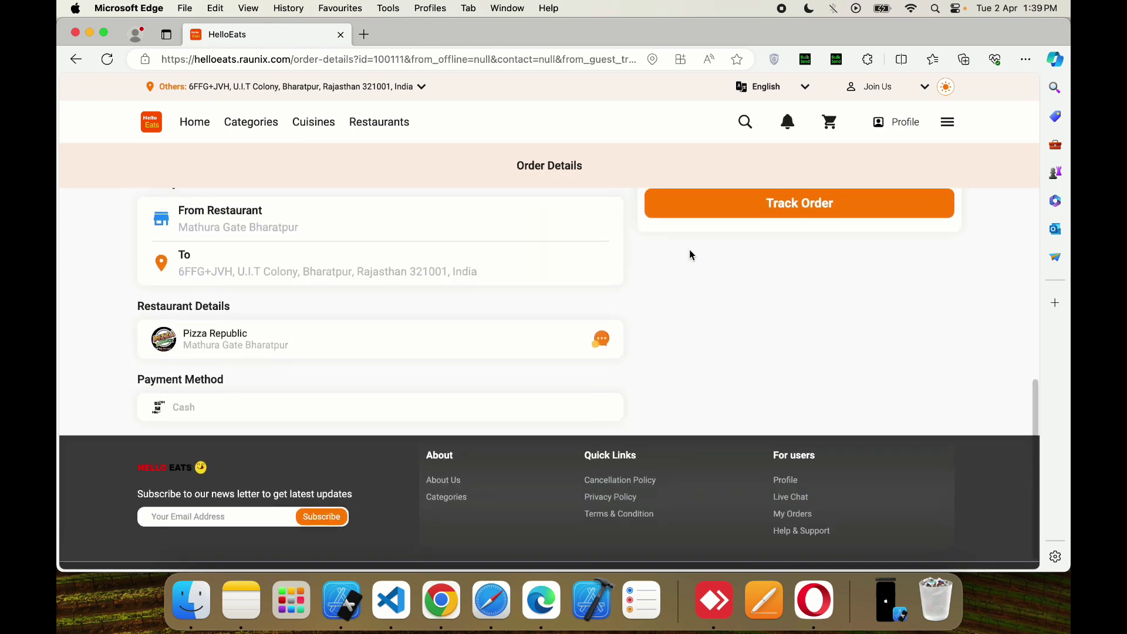
left_click(605, 343)
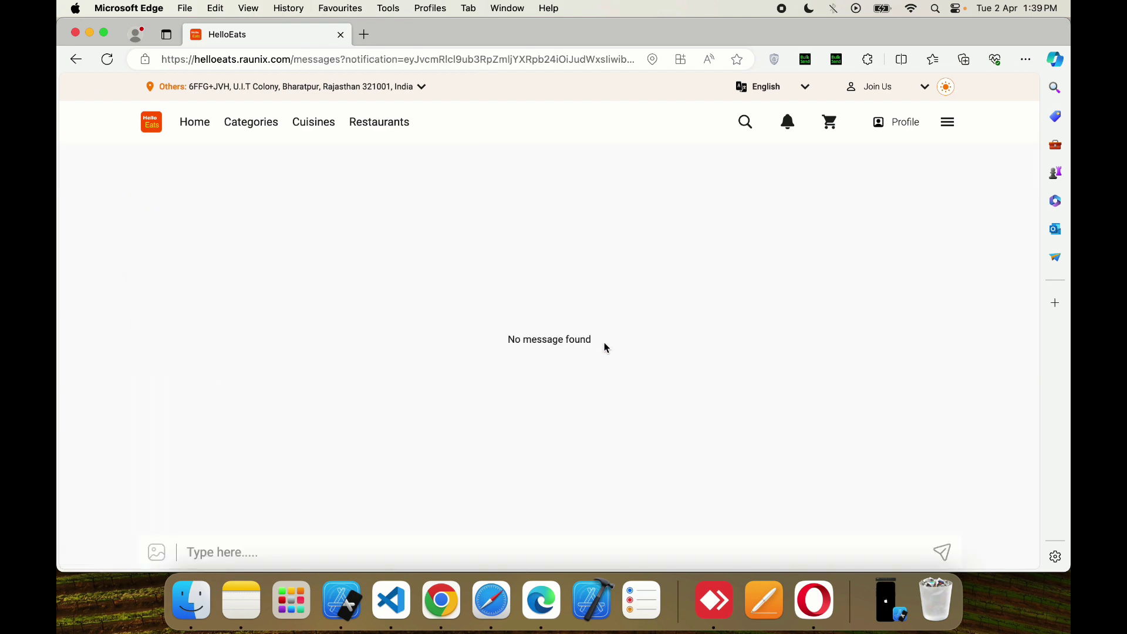
- Send 'hi' and 'how much time' to the restaurant, then go back to the order details
type("hi")
key("Return")
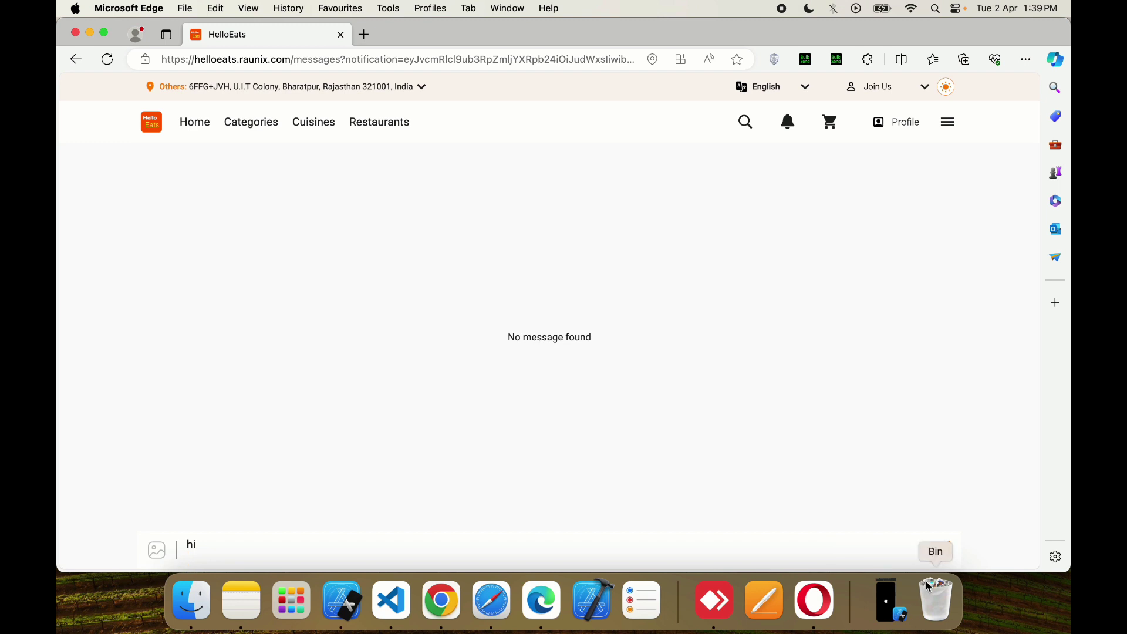
left_click(942, 550)
type("h")
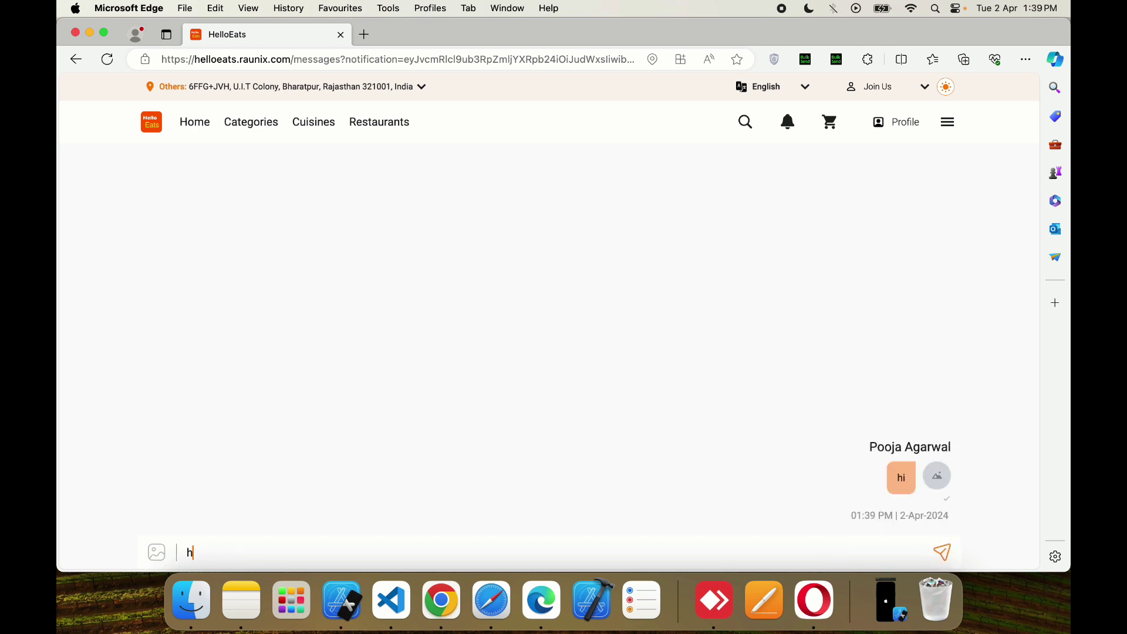
type("ow much t")
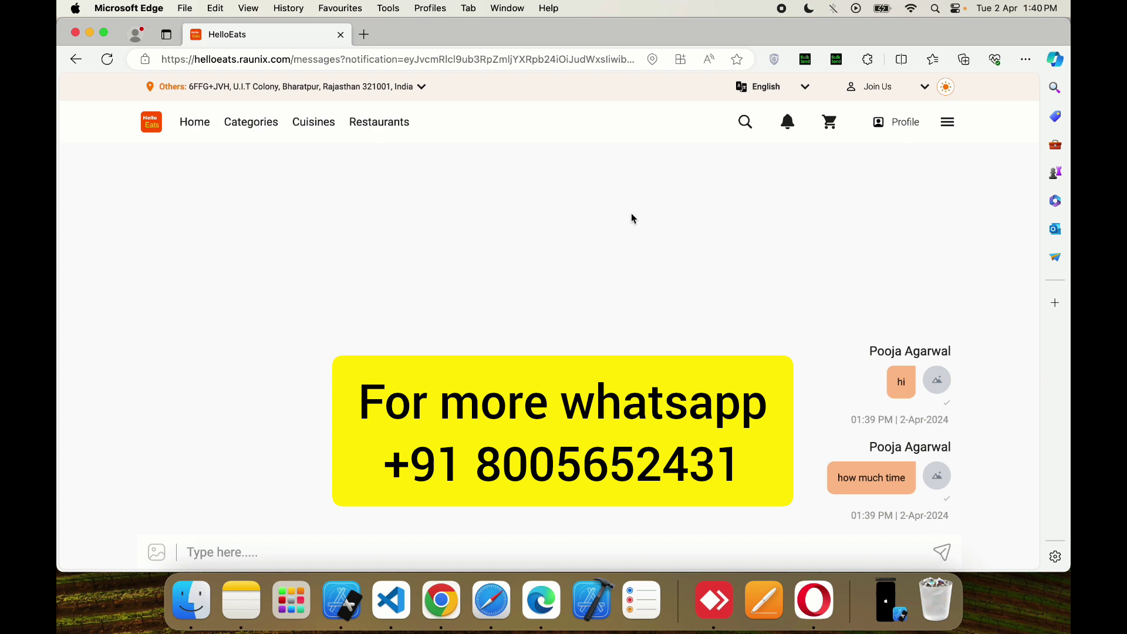
left_click(77, 61)
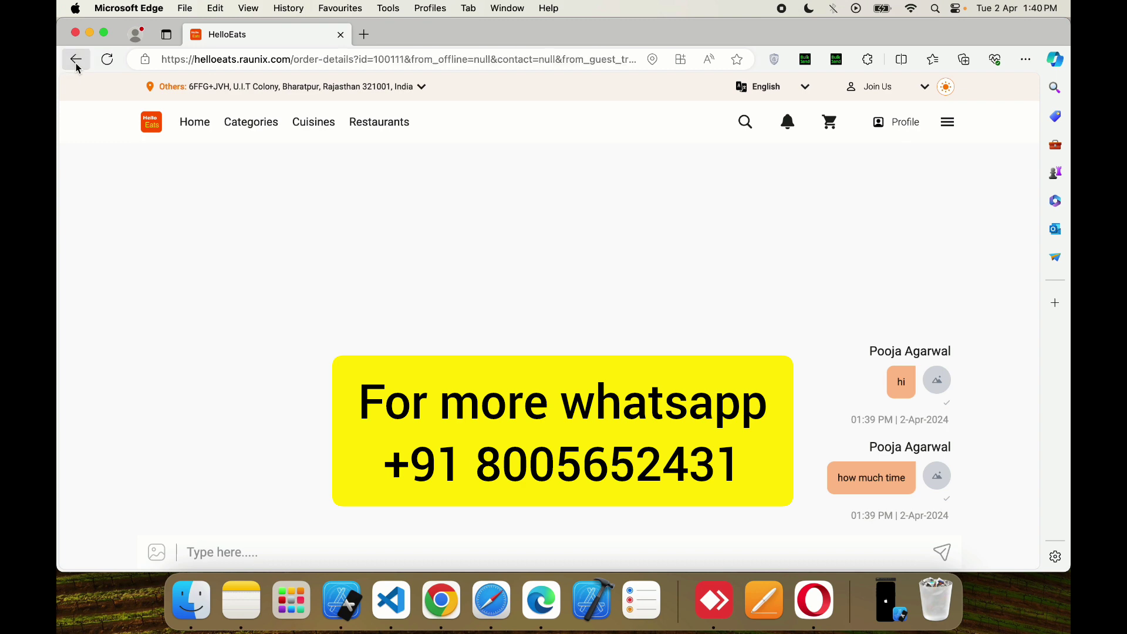
- View the order's tracking map, return to the home page, and open the main menu
left_click(675, 211)
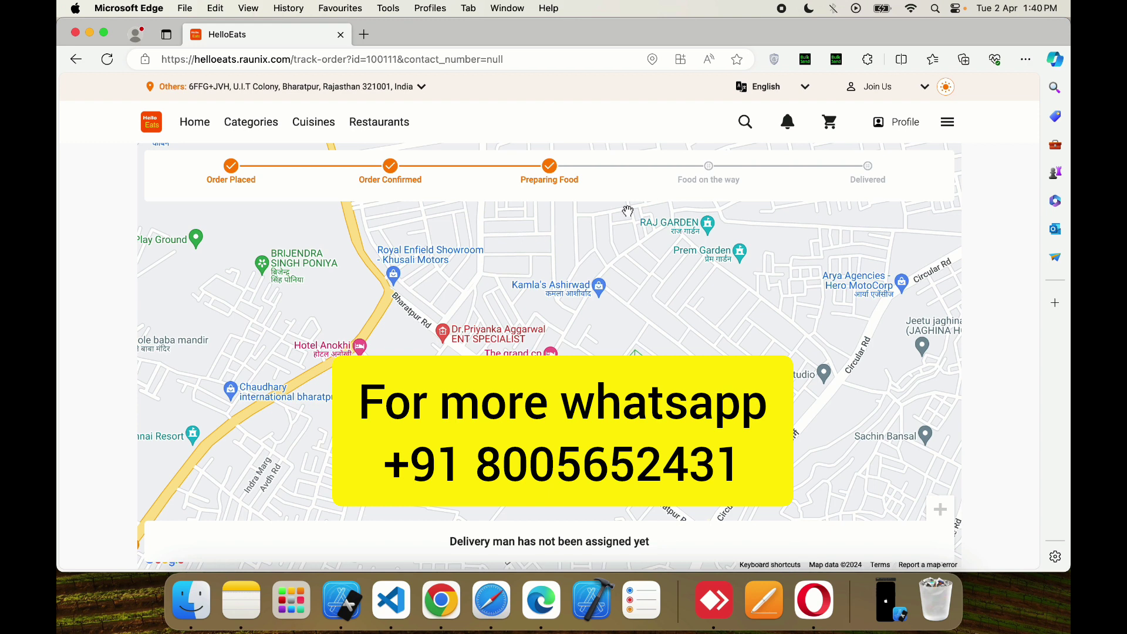
left_click(150, 130)
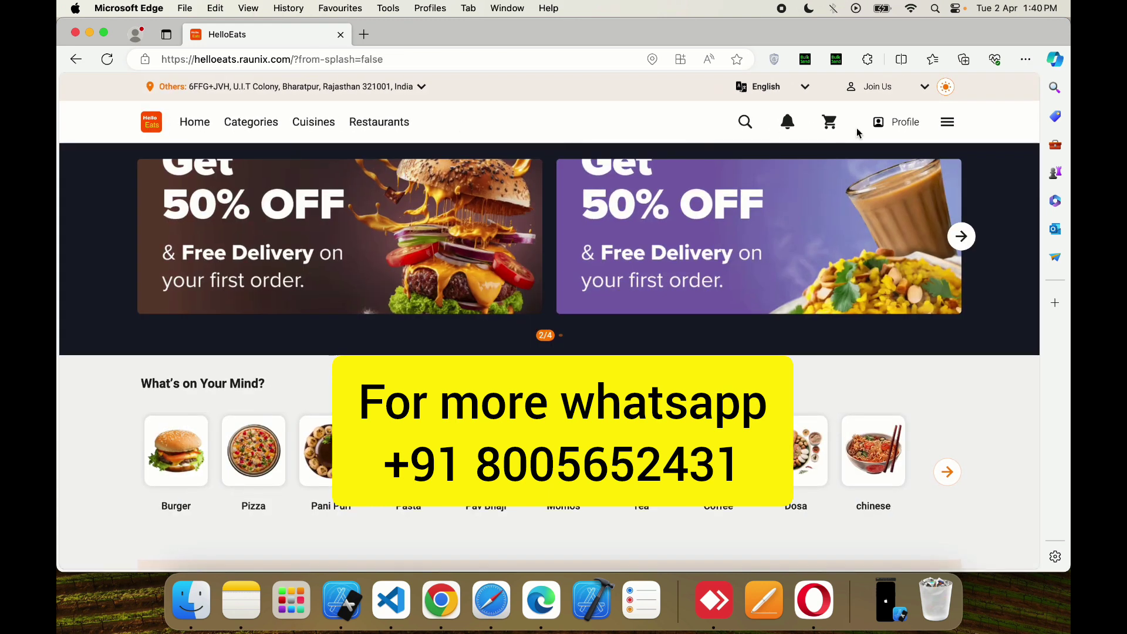
left_click(948, 121)
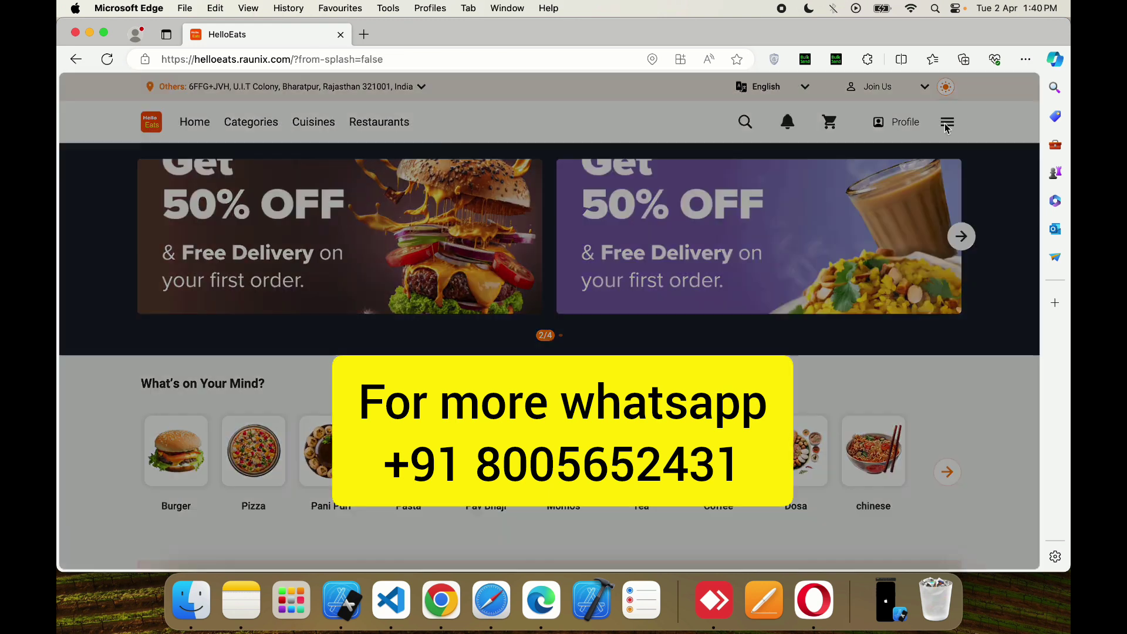
scroll(924, 324, "down", 4)
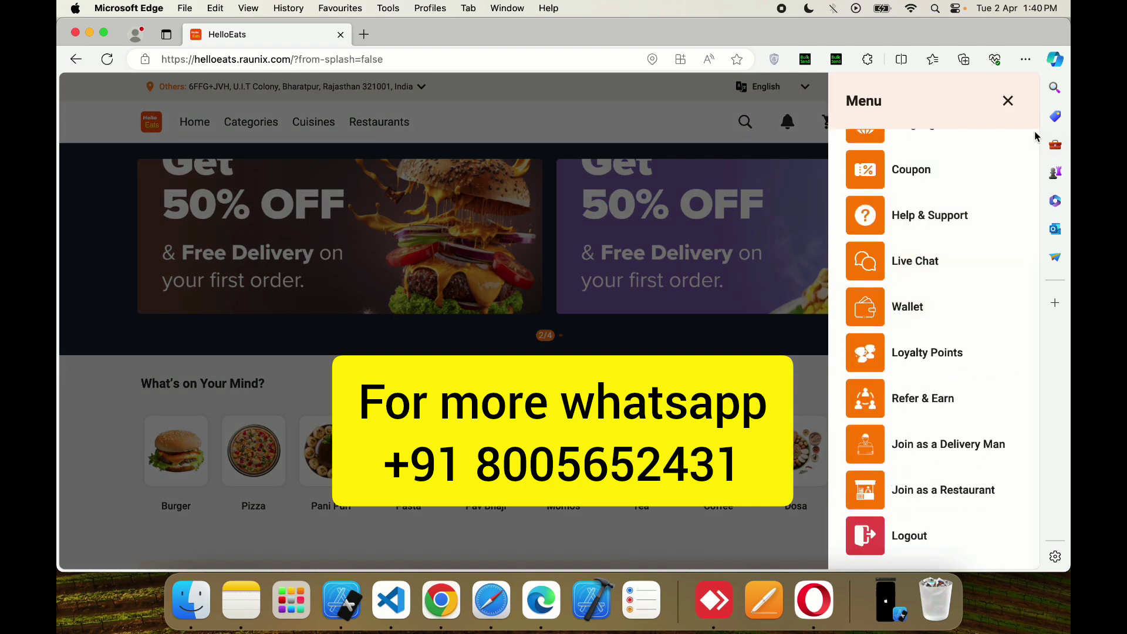